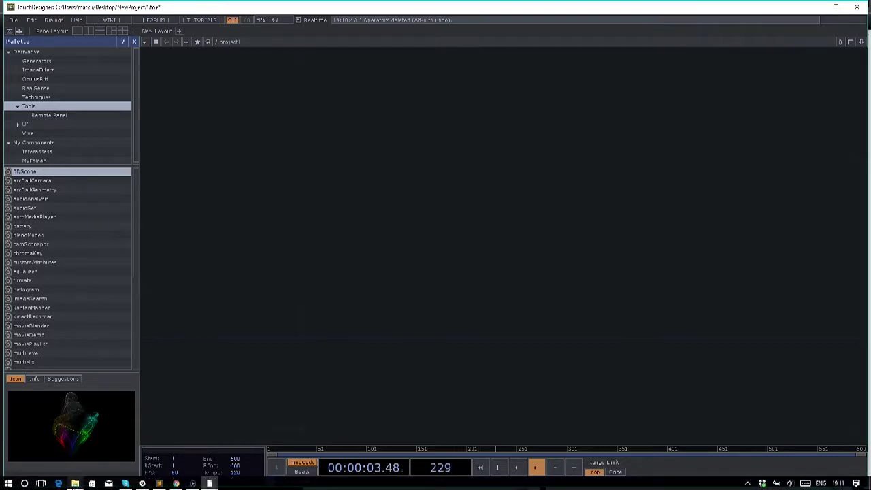
Switch to File Explorer, go to the workshop's Media > Audio folder and select the .m4a track
mouse_move(74, 484)
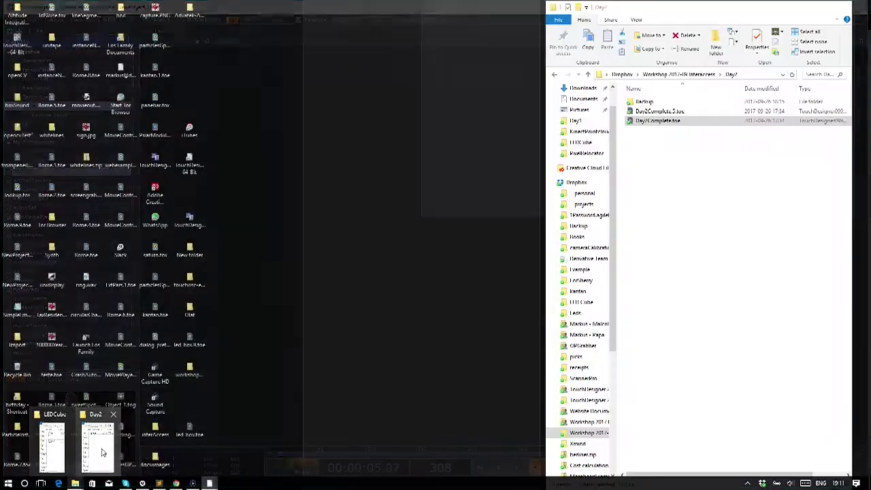
left_click(98, 435)
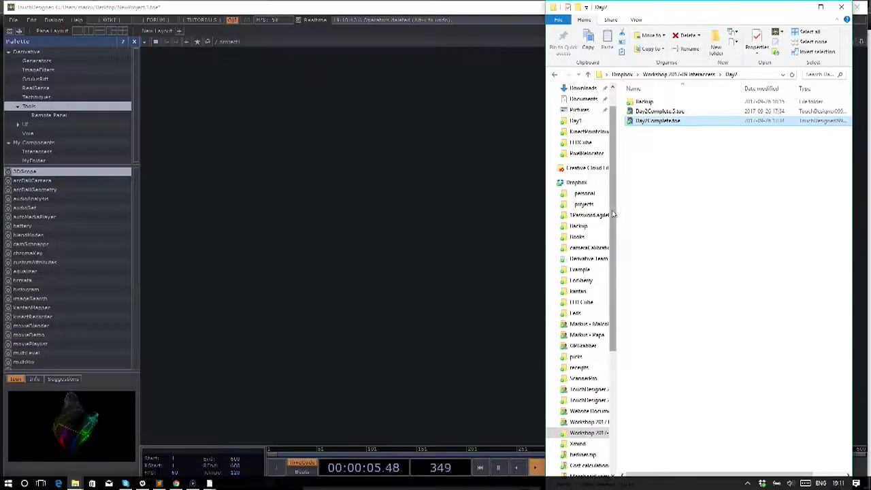
left_click(685, 77)
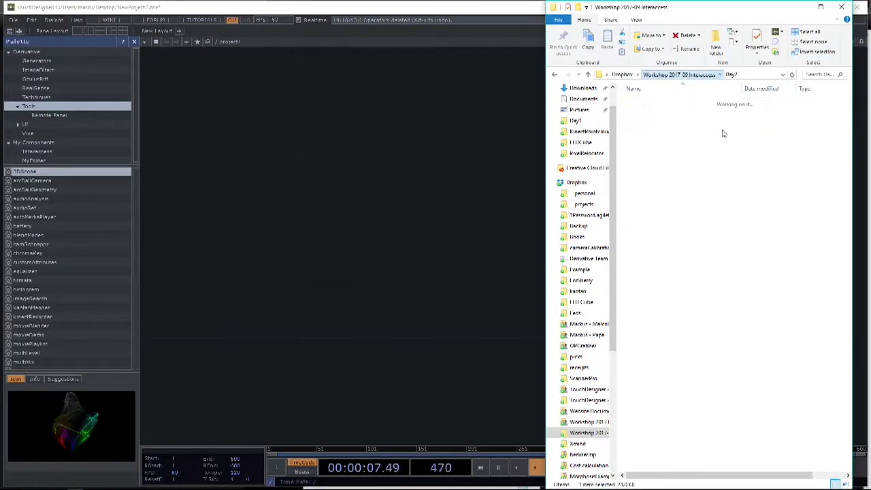
double_click(682, 124)
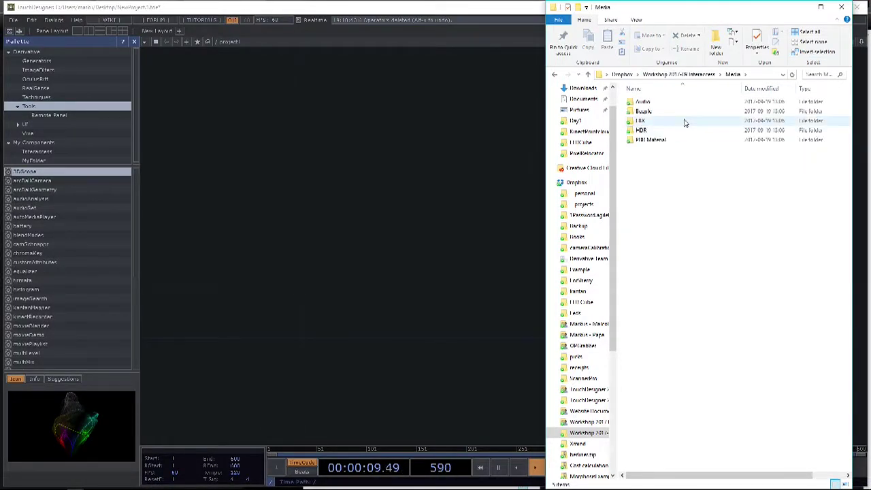
double_click(667, 100)
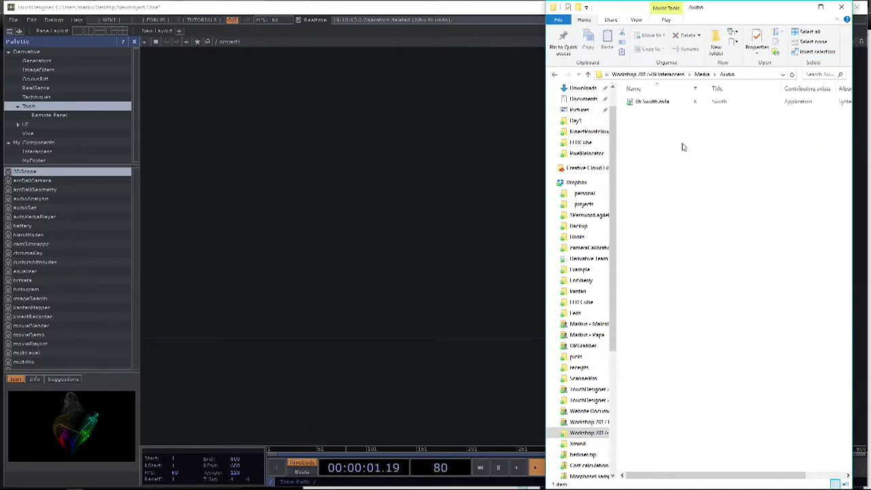
left_click(666, 105)
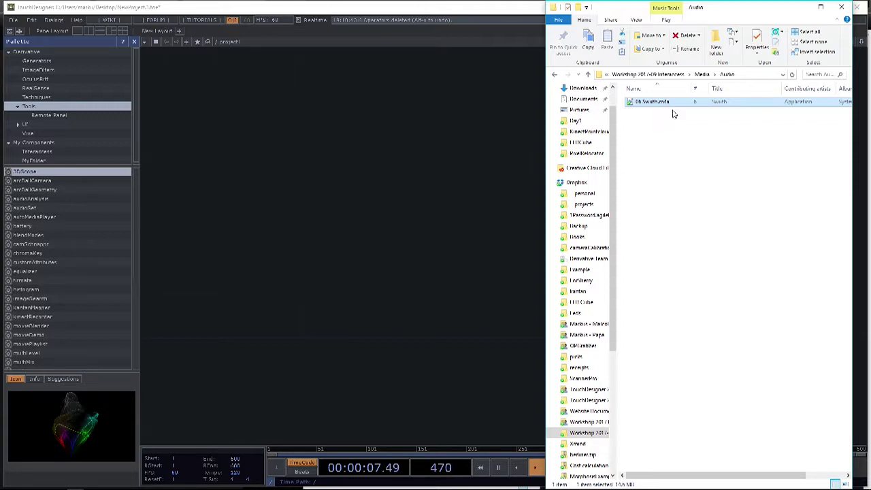
Load the selected .m4a track into the project network as an Audio File In CHOP
left_click_drag(348, 197, 660, 108)
mouse_move(669, 106)
left_mouse_down()
mouse_move(646, 104)
mouse_move(660, 104)
left_mouse_up()
mouse_move(666, 103)
left_mouse_down()
mouse_move(677, 99)
mouse_move(666, 108)
left_mouse_up()
left_click_drag(657, 105, 355, 182)
Add an Audio Device Out CHOP wired to the Audio File In's output and place it directly beside that node
left_click_drag(304, 234, 708, 103)
left_click(374, 286)
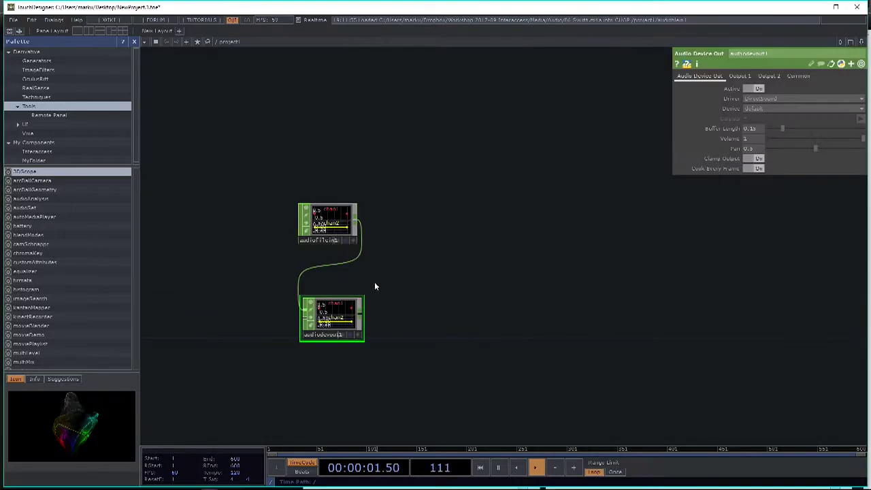
left_click_drag(333, 316, 408, 233)
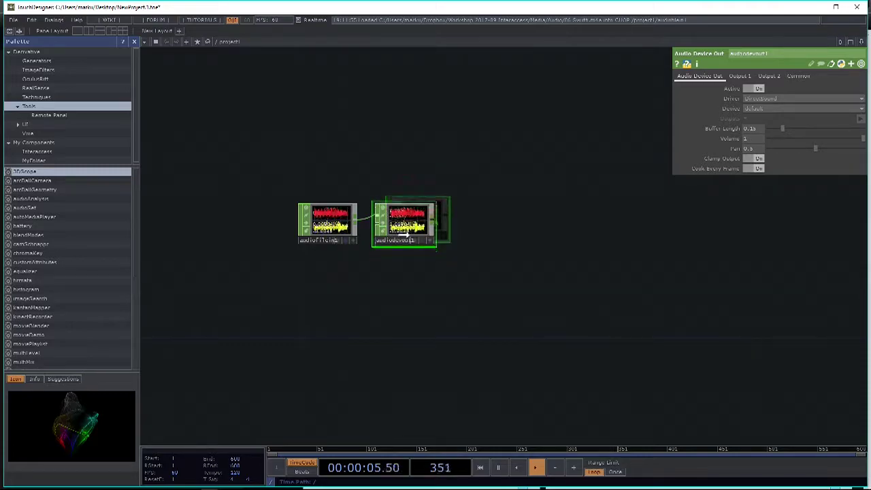
scroll(354, 251, "up", 5)
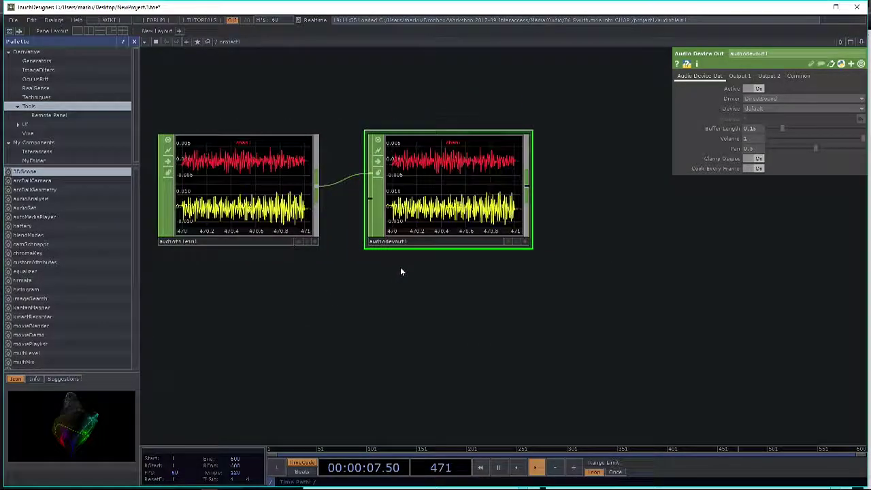
Examine the parameters of the Audio File In and Audio Device Out CHOPs and the waveforms in their viewers
scroll(402, 264, "down", 3)
left_click(332, 243)
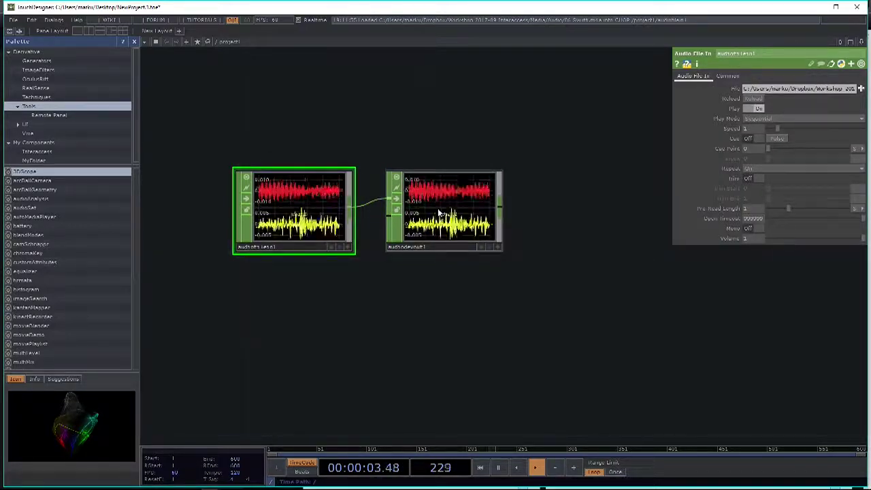
left_click(443, 238)
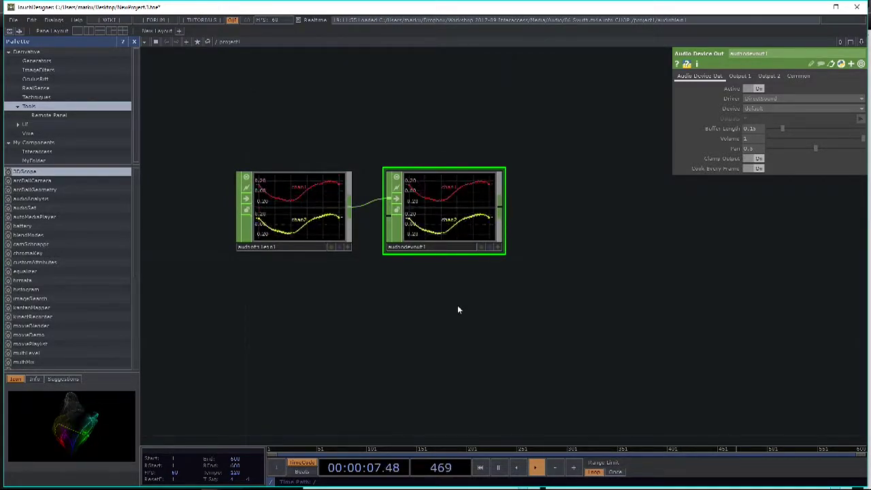
left_click_drag(480, 208, 524, 323)
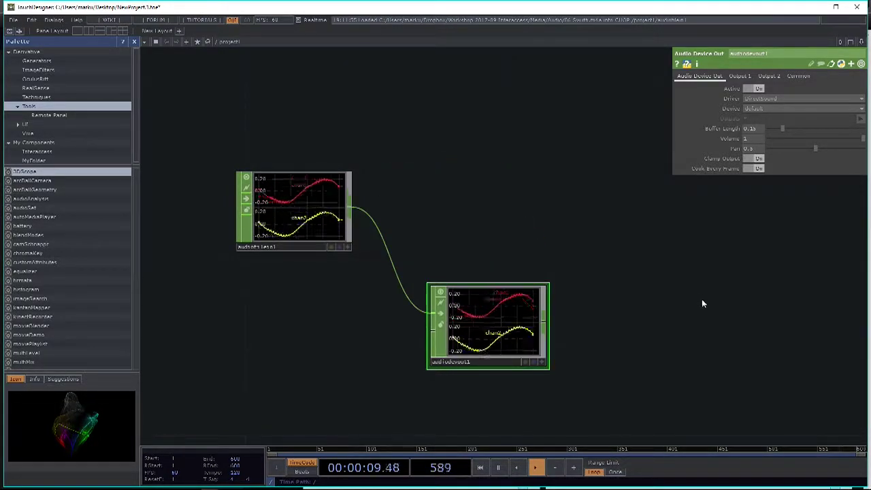
scroll(566, 336, "up", 2)
scroll(511, 313, "down", 2)
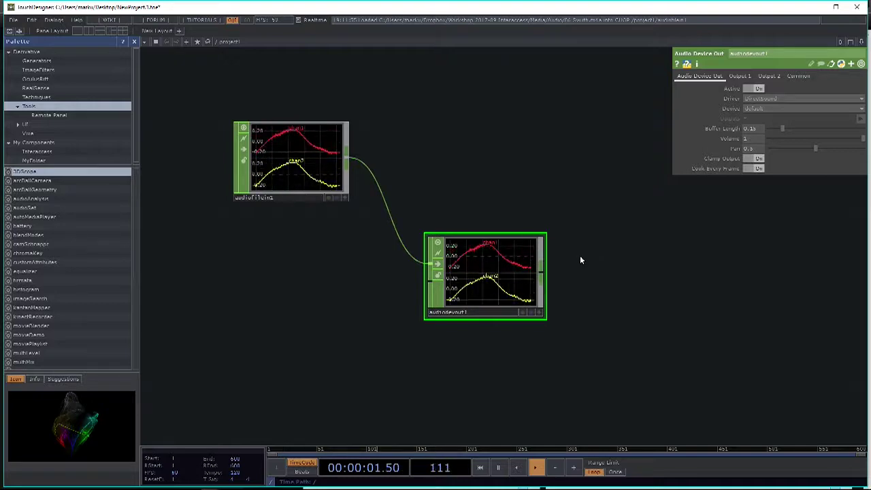
key("p")
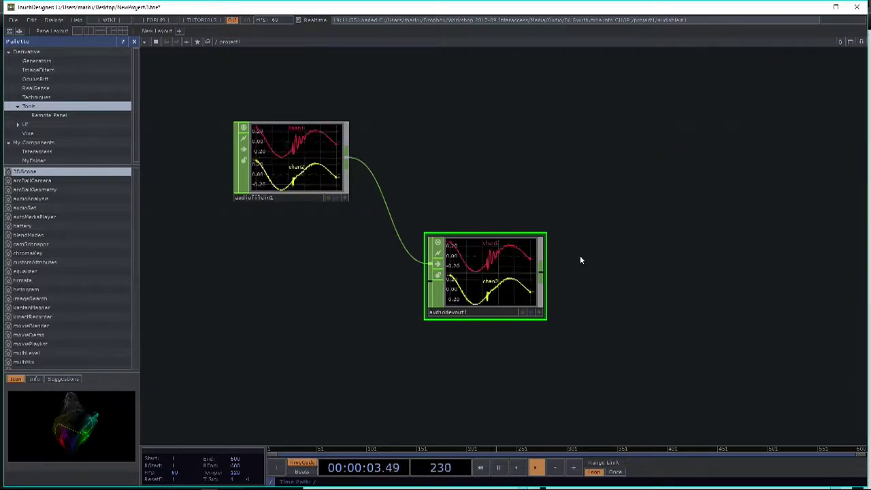
key("p")
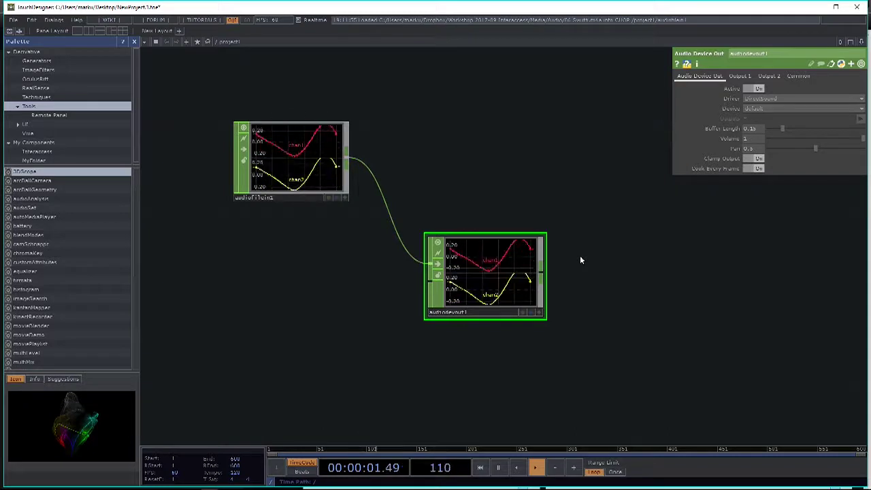
Turn off Active on the Audio Device Out CHOP and place it directly below the Audio File In
left_click(756, 87)
left_click_drag(483, 272, 519, 333)
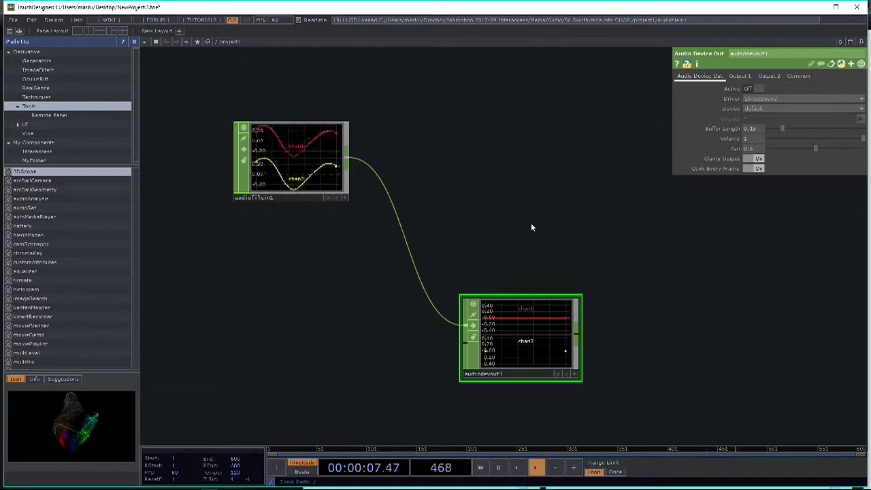
left_click(756, 87)
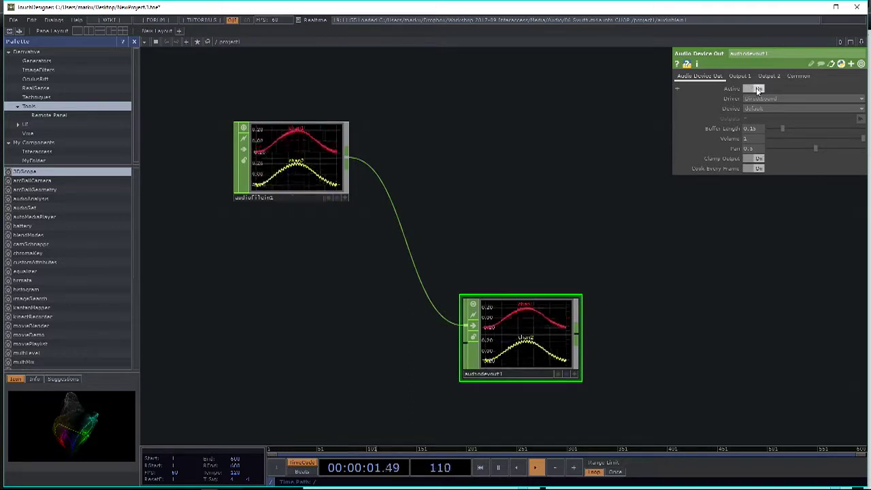
left_click(756, 87)
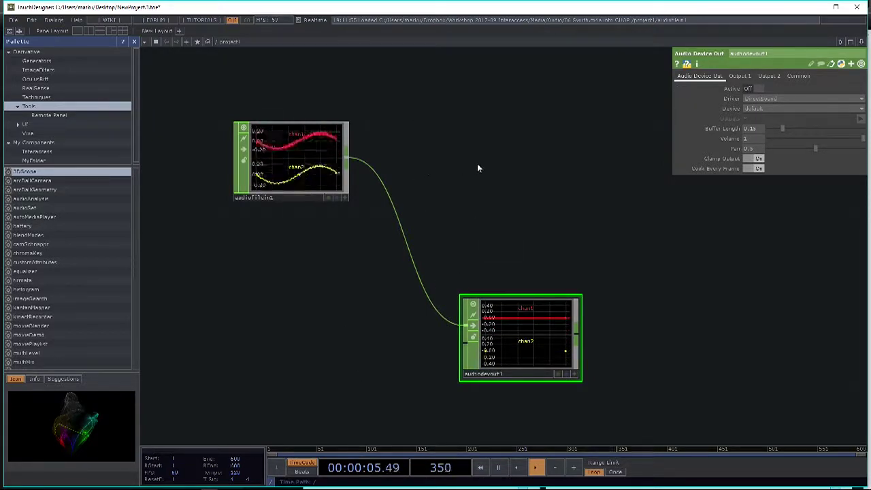
left_click_drag(517, 340, 287, 298)
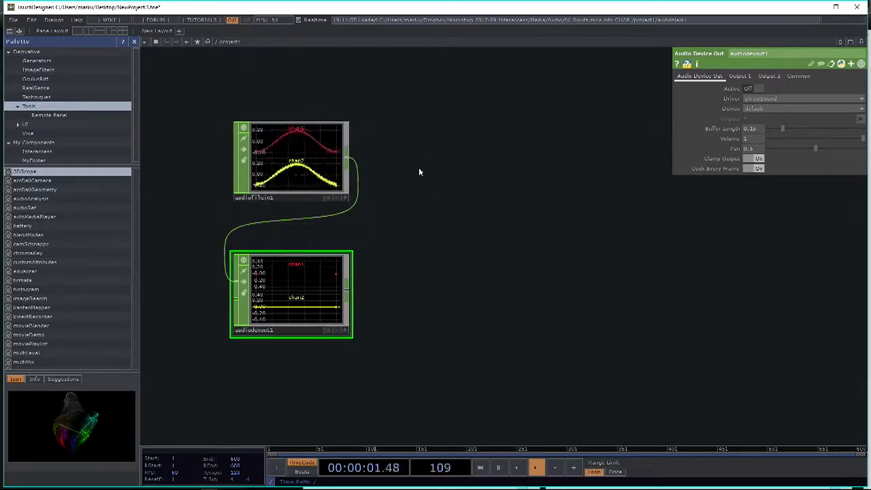
Add a Null CHOP wired to the Audio File In's output, leaving a wide gap between the two nodes
middle_click_drag(390, 208, 338, 219)
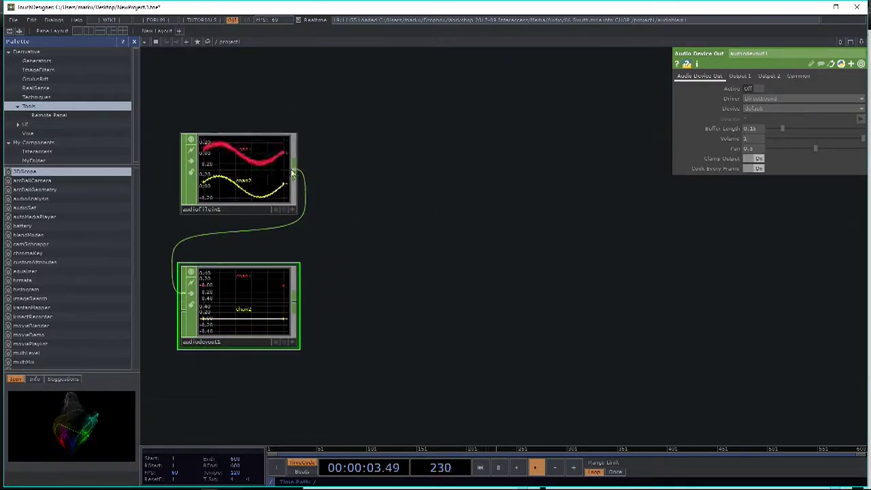
right_click(294, 173)
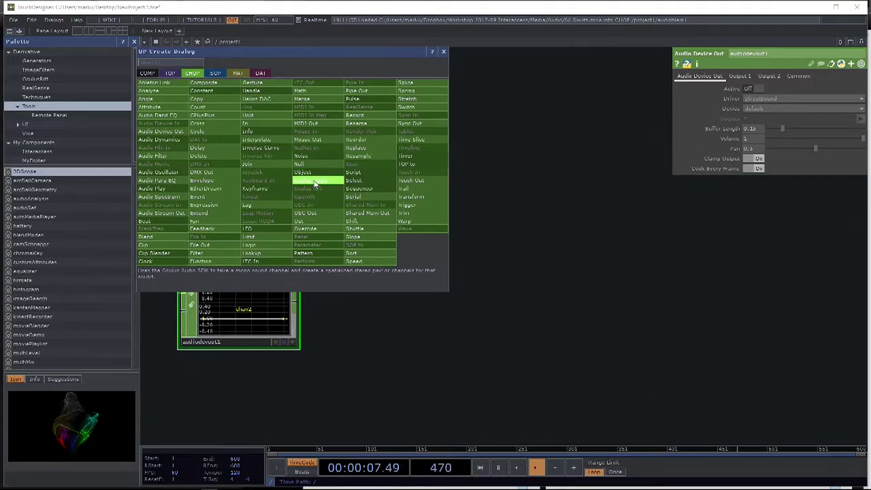
type("null")
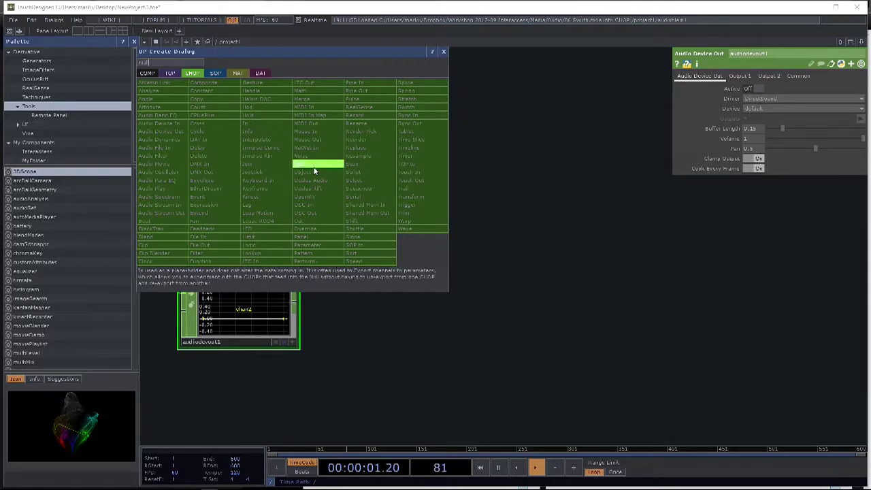
key("Return")
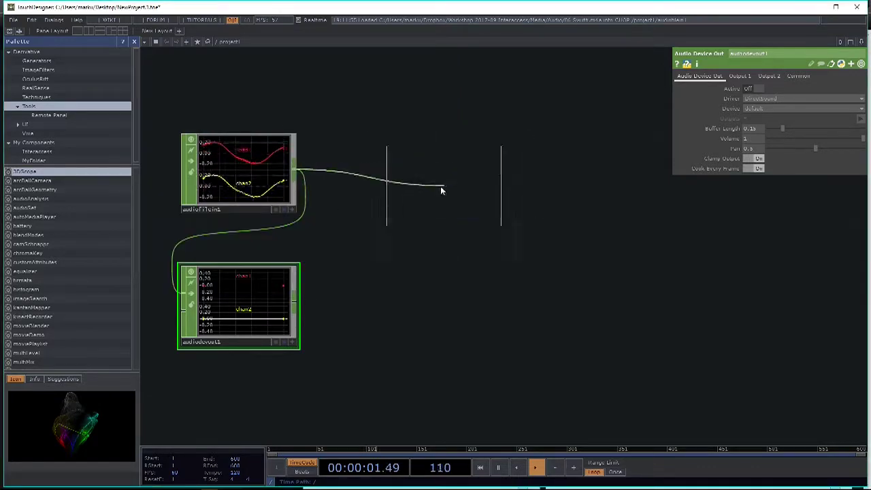
left_click(473, 177)
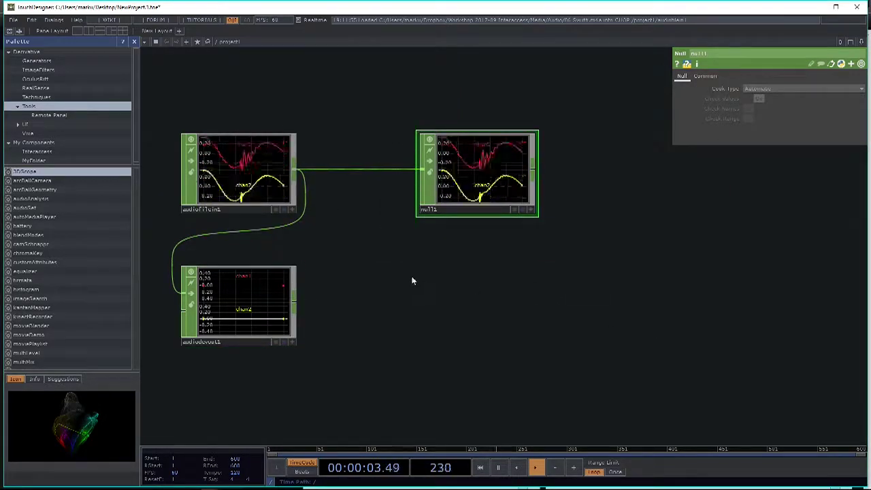
scroll(412, 279, "down", 4)
left_click_drag(386, 288, 347, 293)
left_click_drag(381, 211, 436, 211)
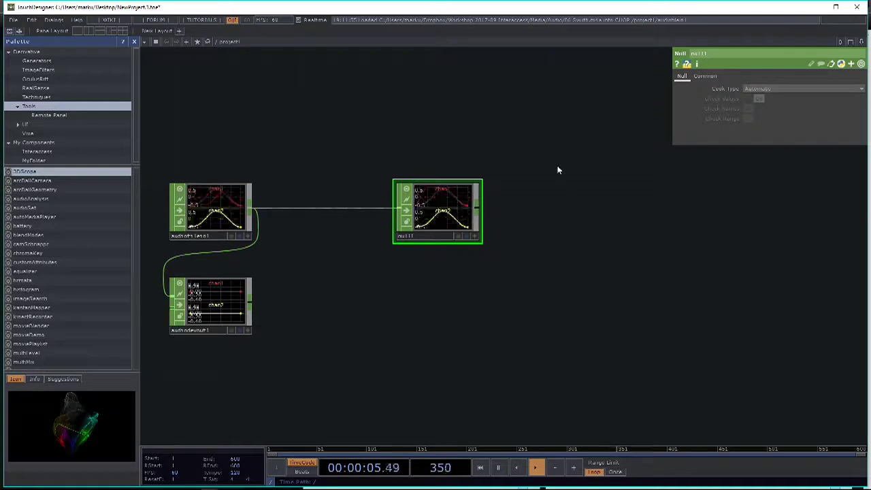
Add a CHOP to SOP to the network directly above the Null CHOP
middle_click_drag(443, 146, 522, 216)
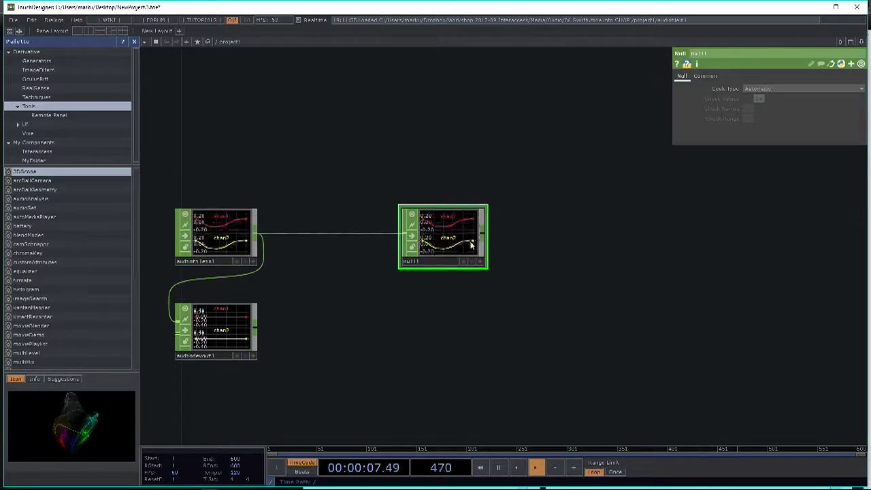
key("Tab")
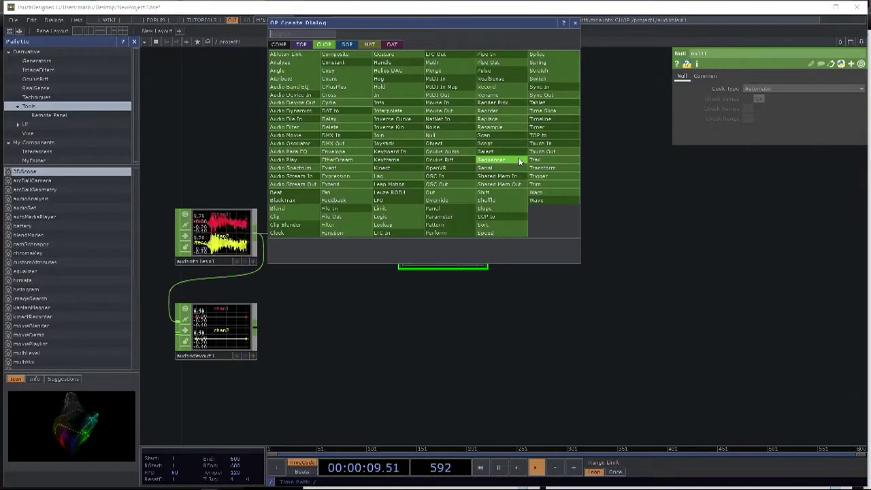
left_click(348, 45)
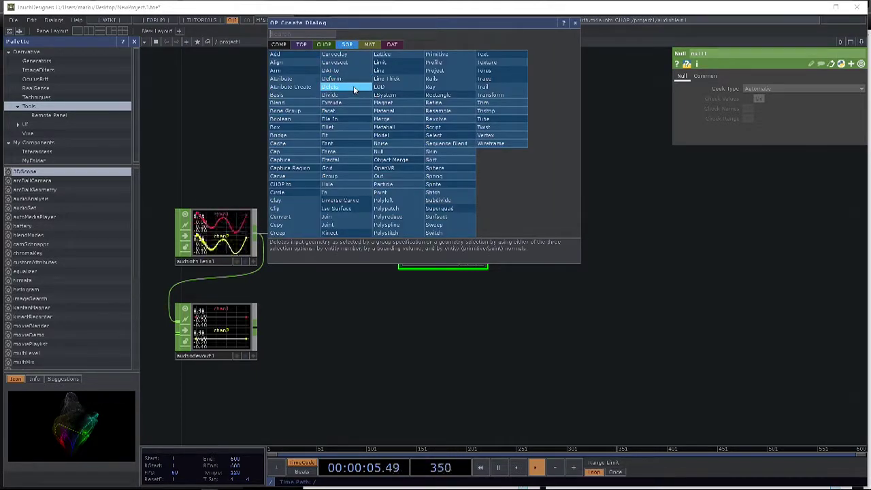
type("chop")
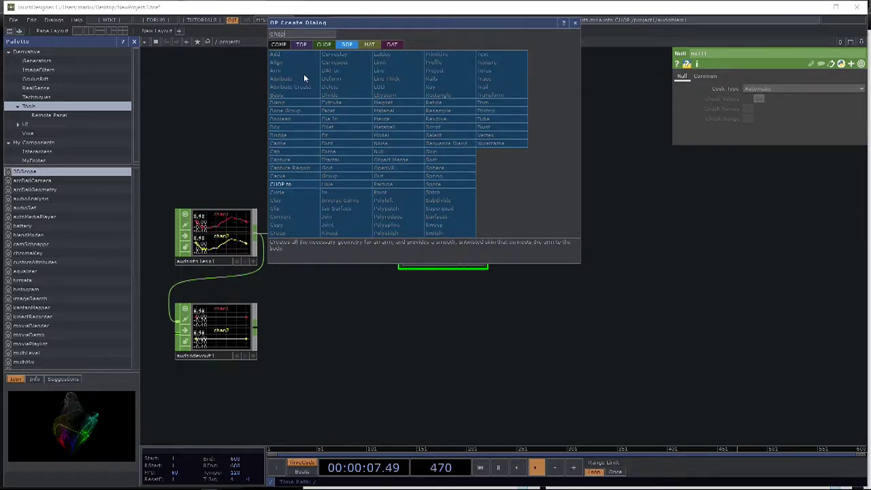
left_click(305, 189)
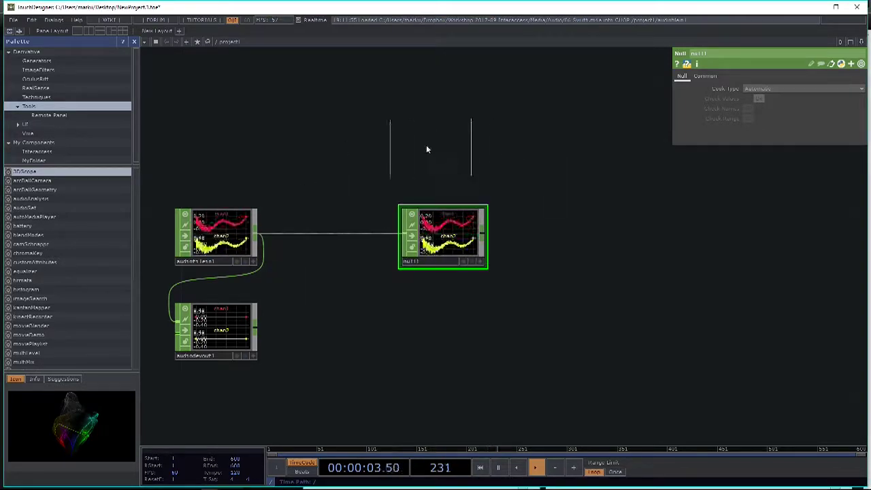
left_click(443, 153)
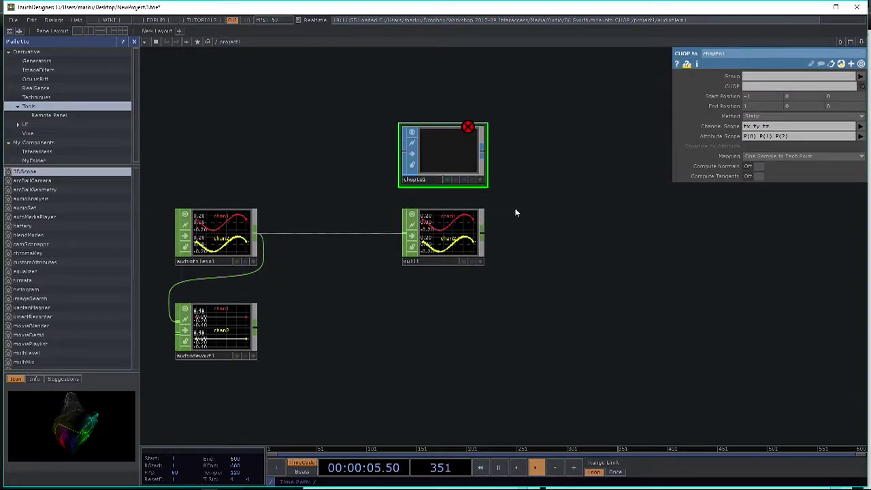
scroll(538, 211, "up", 3)
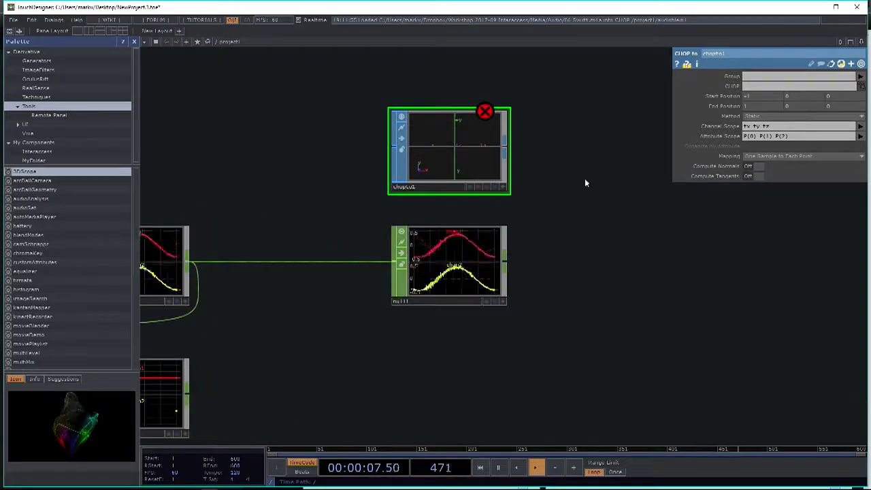
scroll(585, 180, "down", 2)
scroll(560, 183, "up", 2)
middle_click(472, 145)
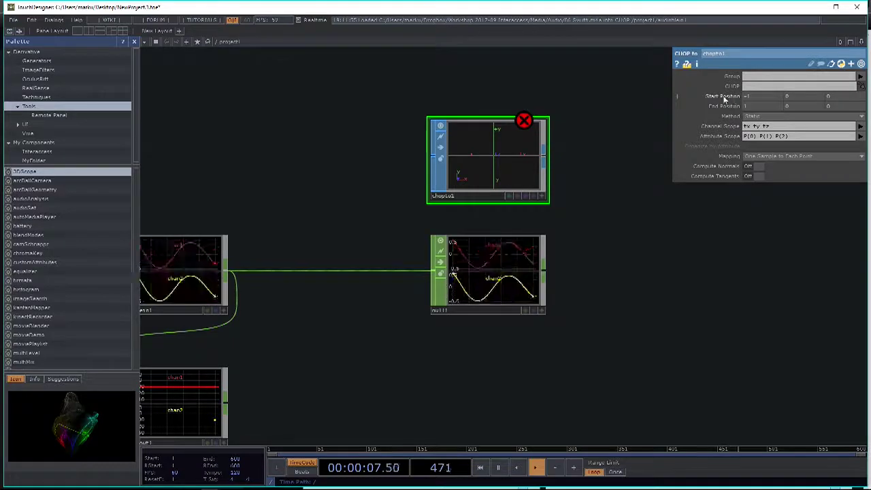
mouse_move(529, 284)
left_mouse_down()
mouse_move(579, 267)
mouse_move(575, 311)
mouse_move(520, 284)
left_mouse_up()
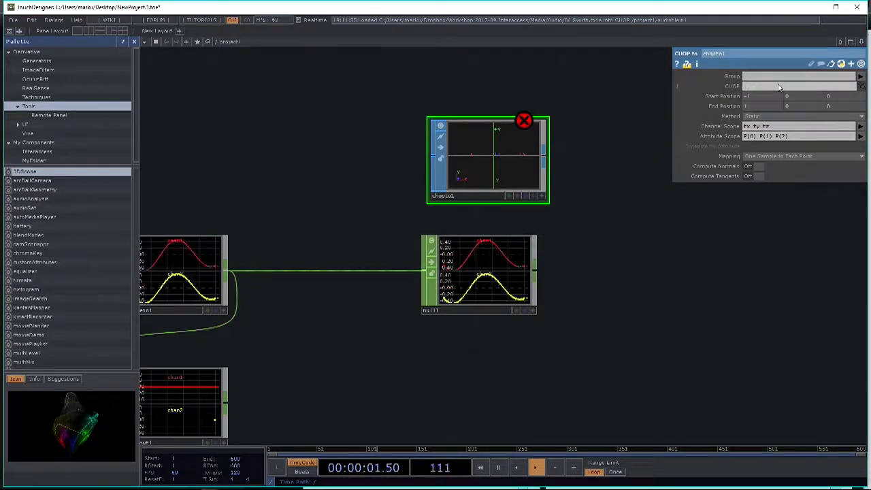
left_click_drag(602, 264, 632, 264)
mouse_move(505, 279)
left_mouse_down()
mouse_move(530, 278)
mouse_move(513, 279)
left_mouse_up()
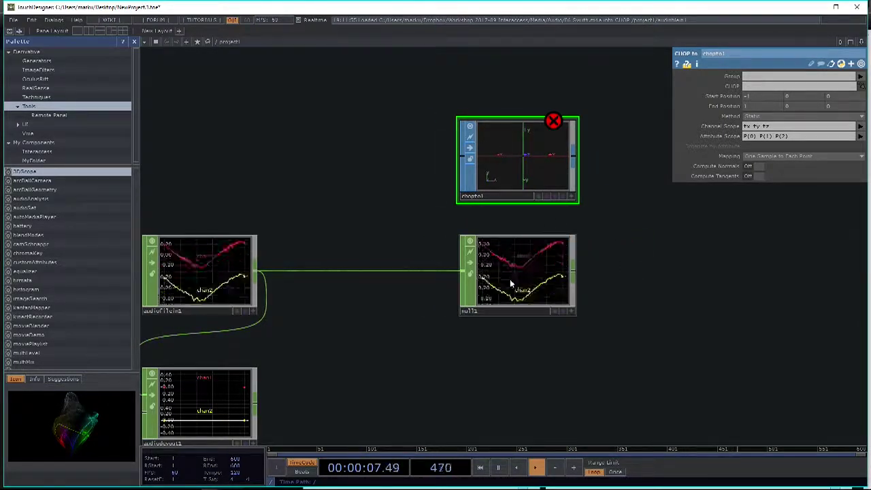
Set null1 as the CHOP to SOP's source CHOP and read the warnings in the node's info
left_click_drag(504, 280, 767, 87)
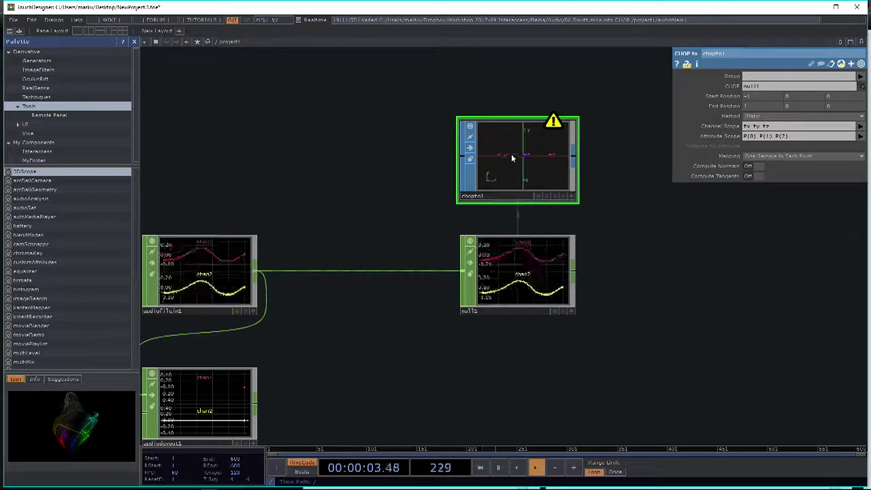
scroll(526, 172, "up", 3)
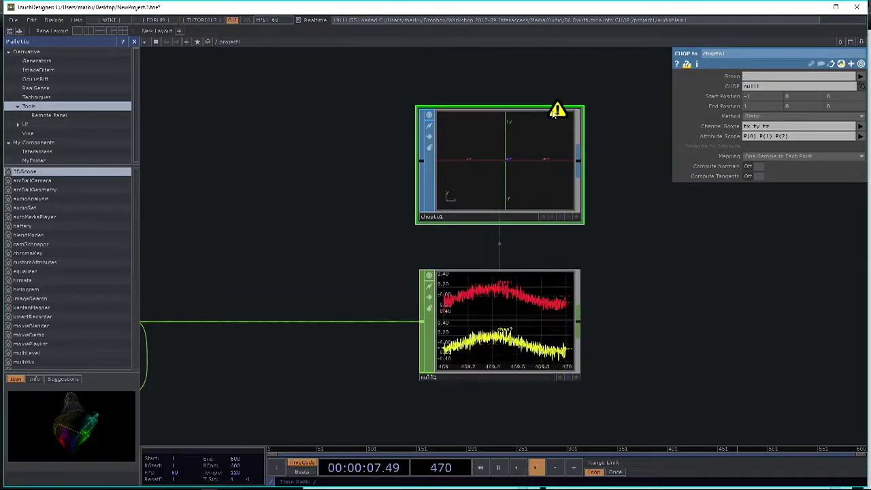
middle_click(544, 145)
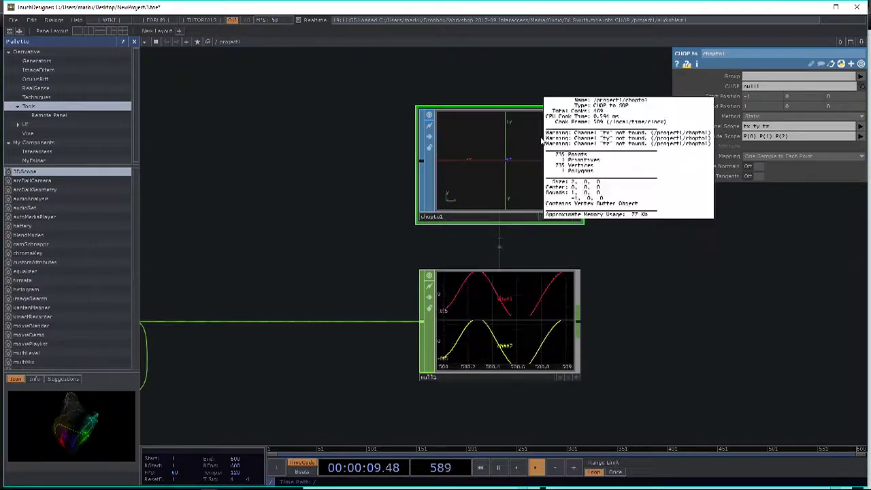
middle_click(521, 151)
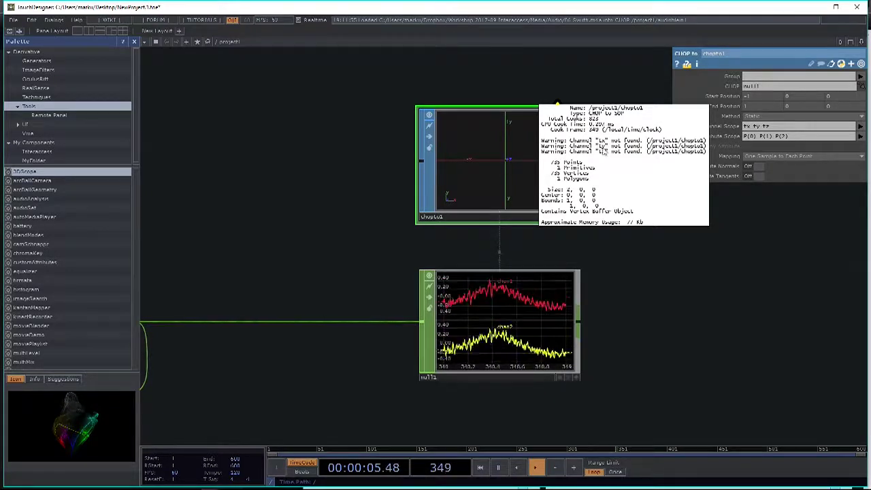
middle_click_drag(605, 155, 649, 259)
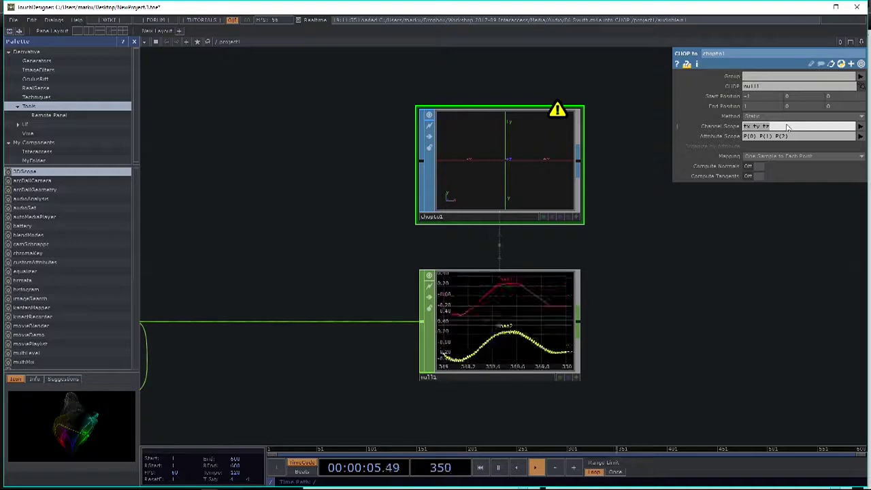
Set the CHOP to SOP's Channel Scope to "chan1 chan2" and view the resulting shape
type("chan1")
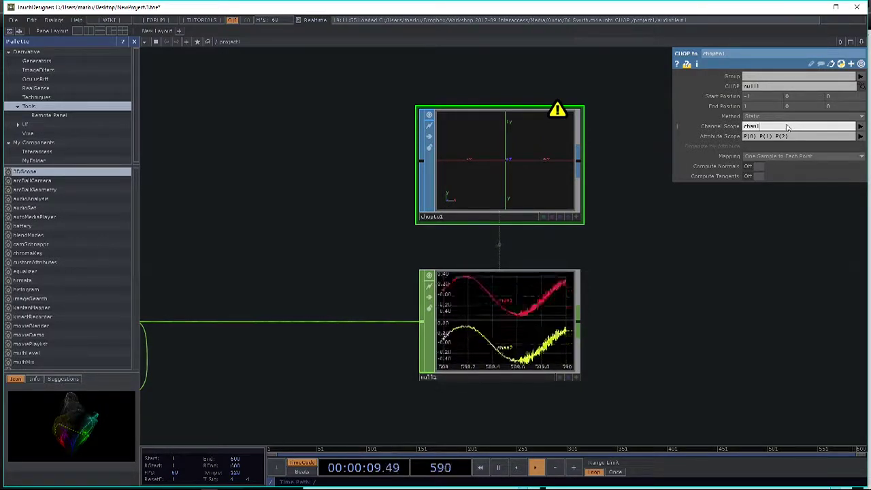
type(" chan2")
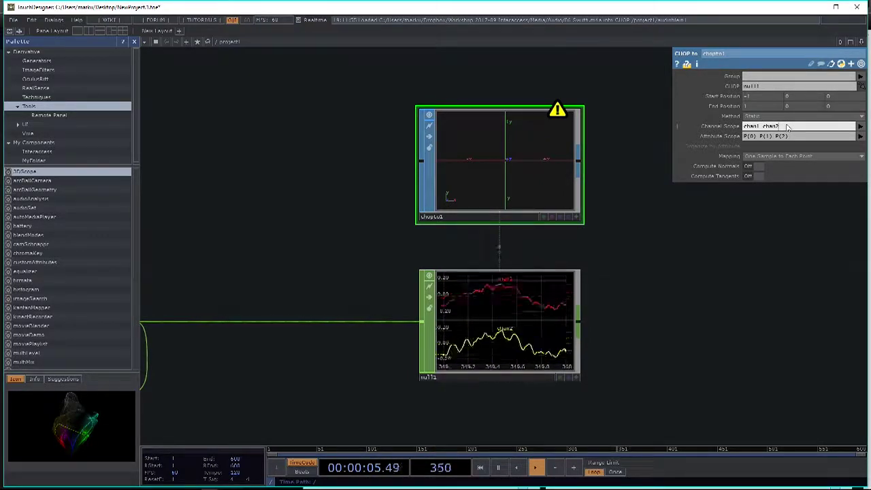
key("Return")
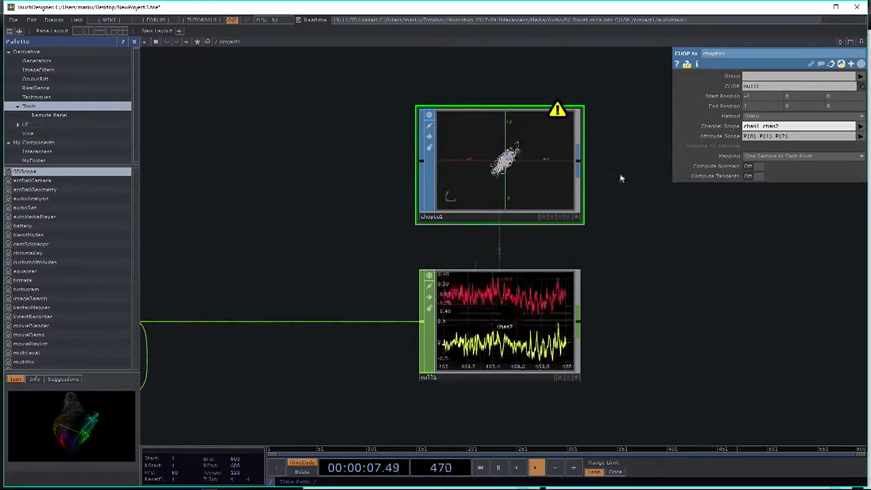
scroll(609, 192, "up", 2)
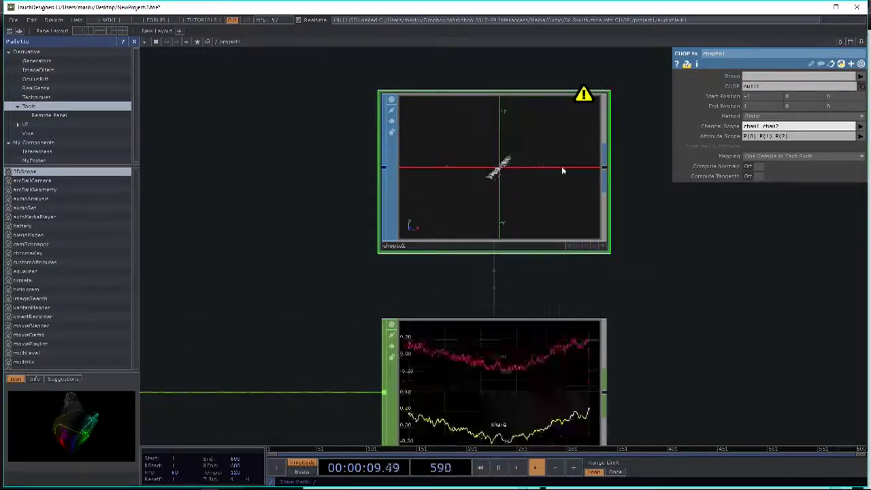
scroll(506, 177, "down", 2)
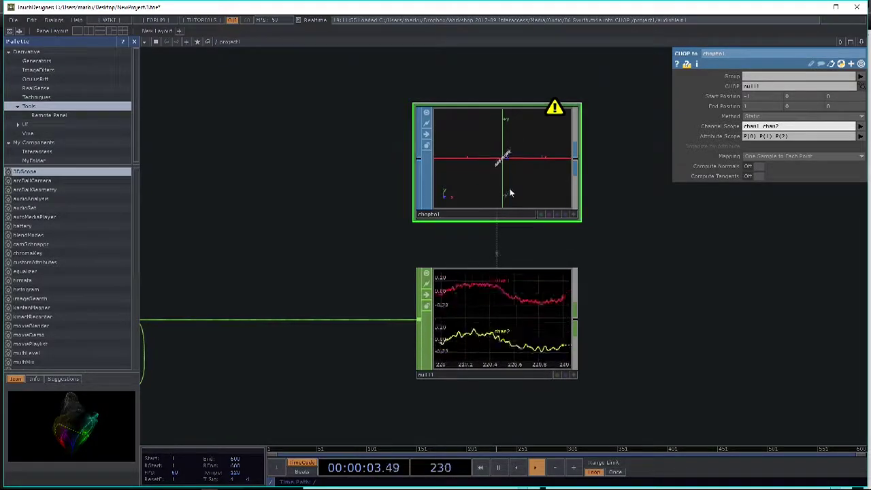
Remove P(2) from the CHOP to SOP's Attribute Scope, leaving P(0) P(1)
middle_click_drag(503, 143, 727, 205)
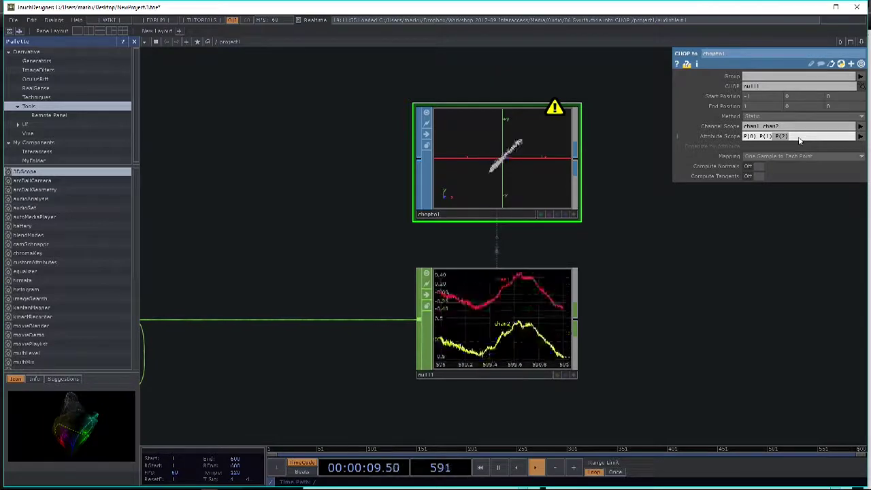
key("BackSpace")
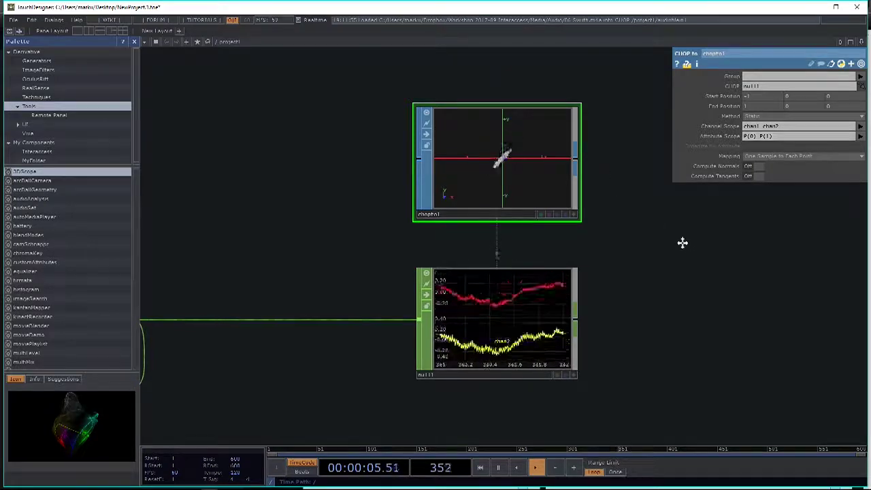
left_click_drag(430, 239, 372, 247)
scroll(373, 248, "down", 3)
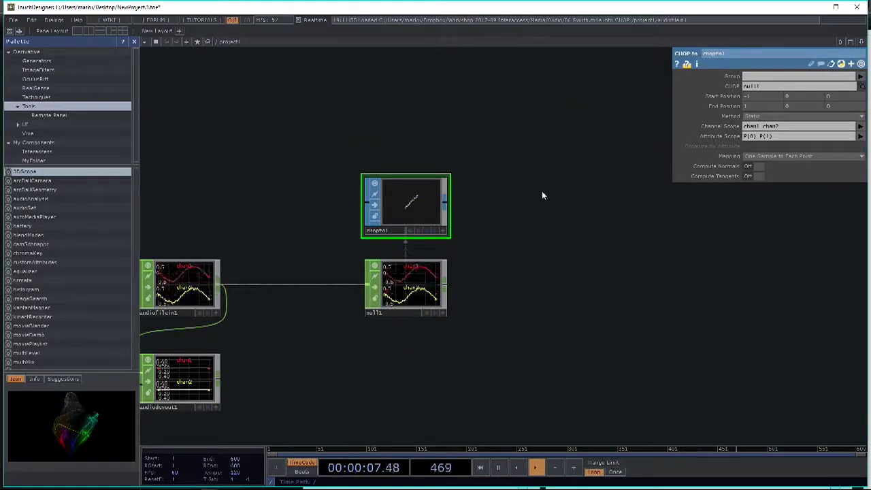
scroll(506, 228, "up", 3)
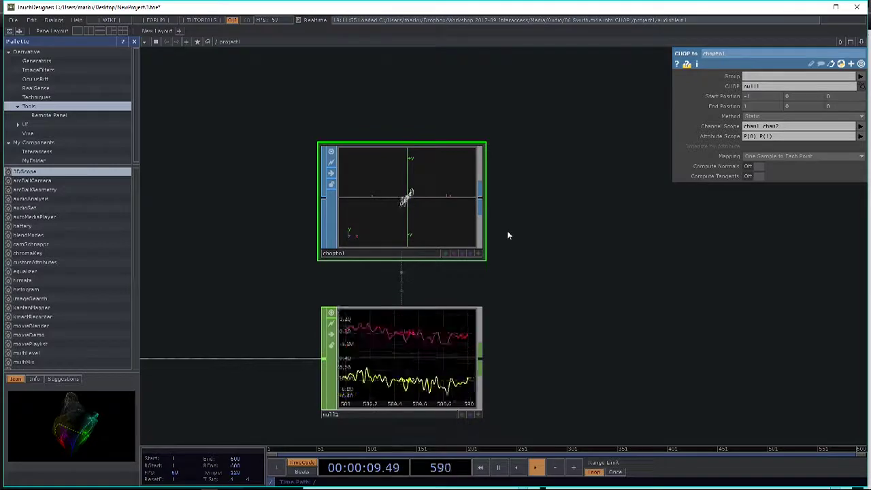
scroll(364, 228, "down", 3)
scroll(415, 201, "up", 2)
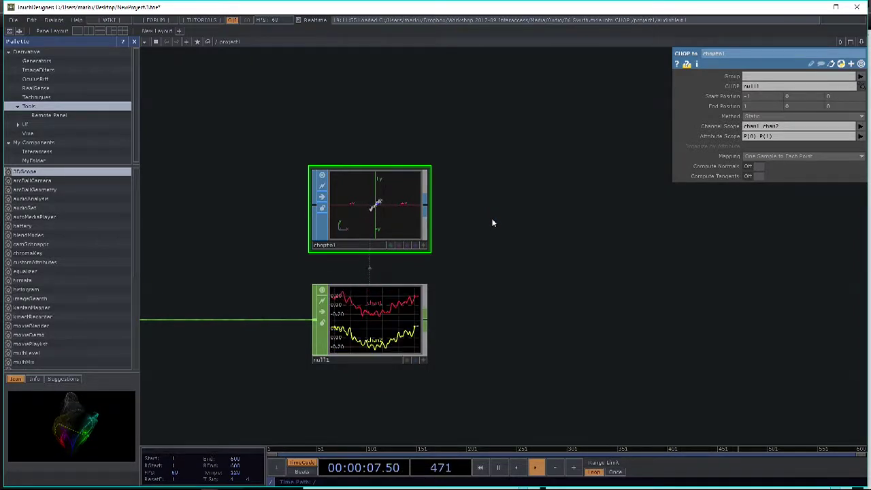
Add a Geometry COMP wired to the output of the CHOP to SOP, placed beside it
right_click(426, 210)
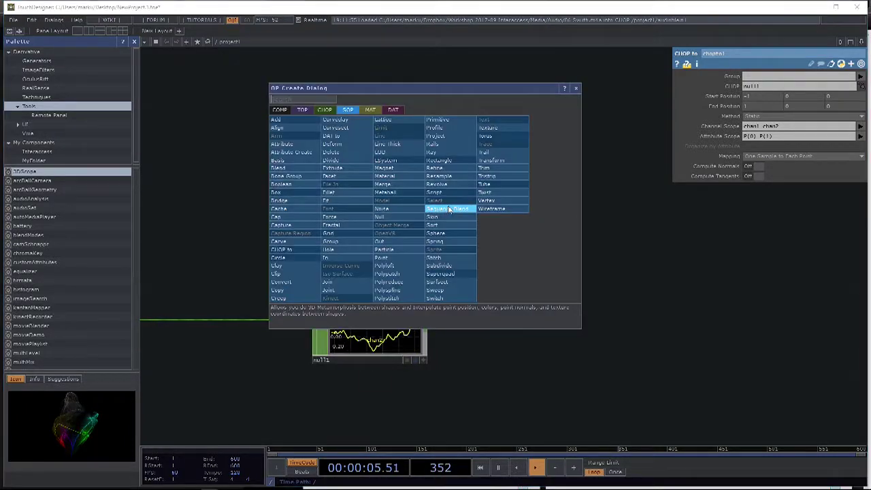
left_click(279, 110)
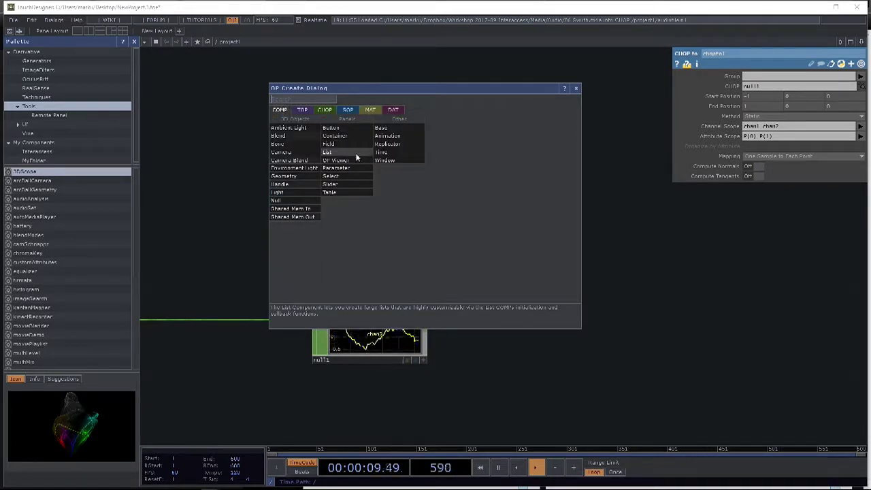
type("Geometry")
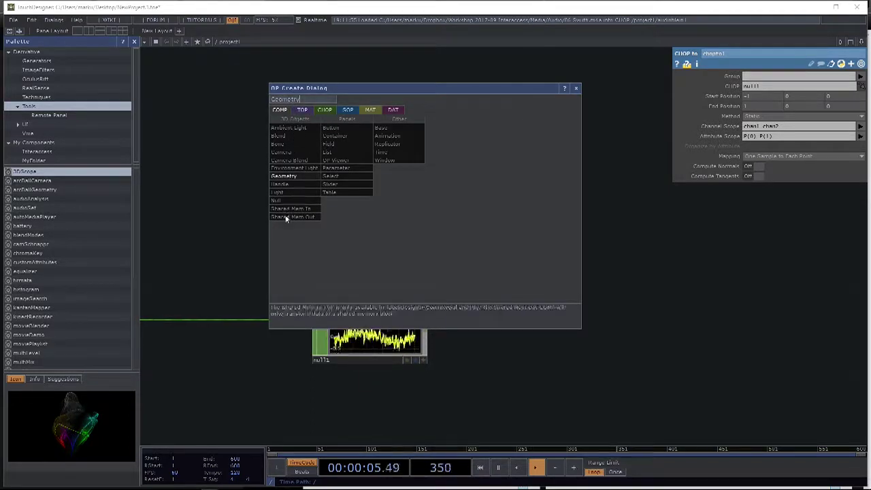
left_click(288, 178)
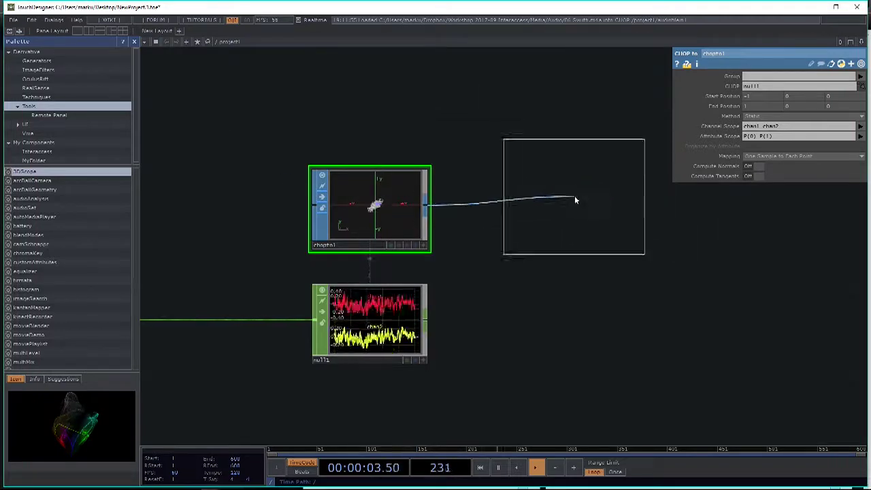
left_click(568, 203)
left_click_drag(604, 231, 497, 232)
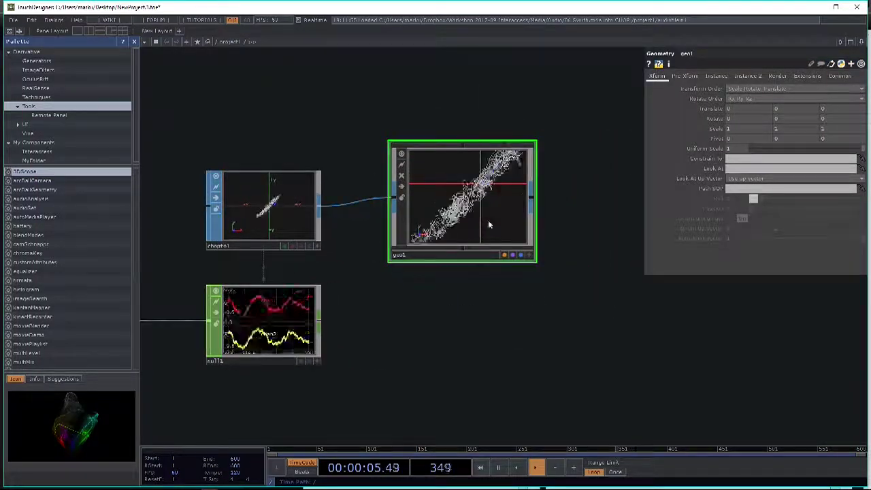
Add a Camera COMP to the network directly above the Geometry COMP
scroll(514, 364, "down", 2)
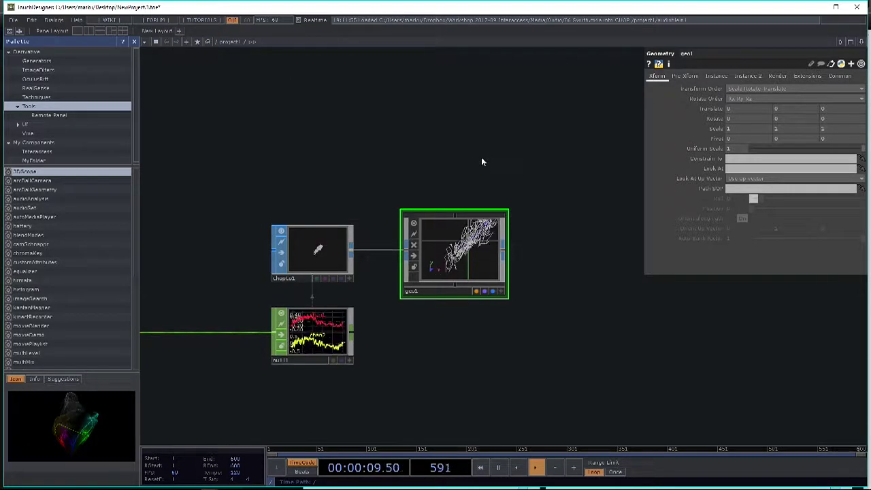
key("Tab")
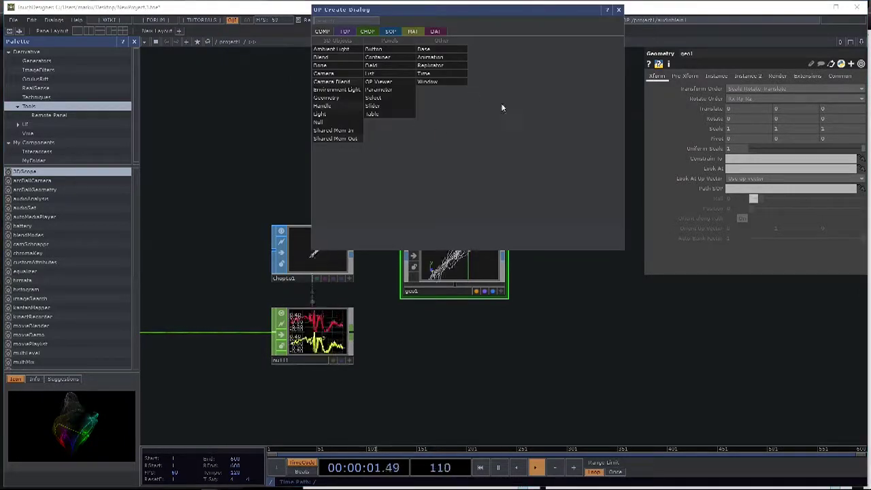
left_click(335, 77)
left_click(451, 153)
left_click_drag(517, 179, 579, 207)
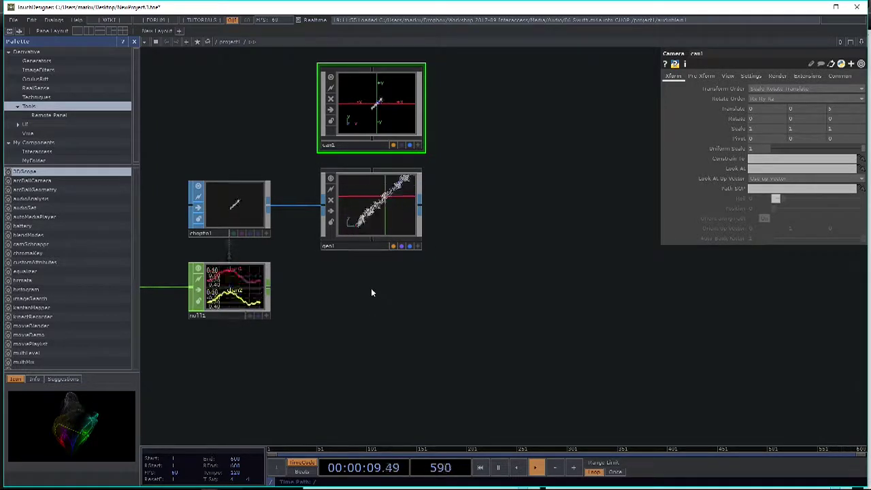
Add a Constant MAT to the network directly below the Geometry COMP
key("Tab")
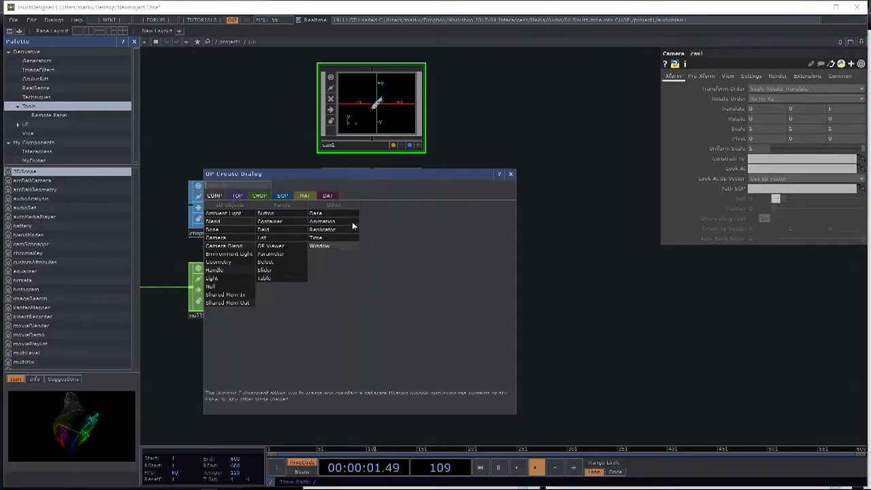
left_click(547, 283)
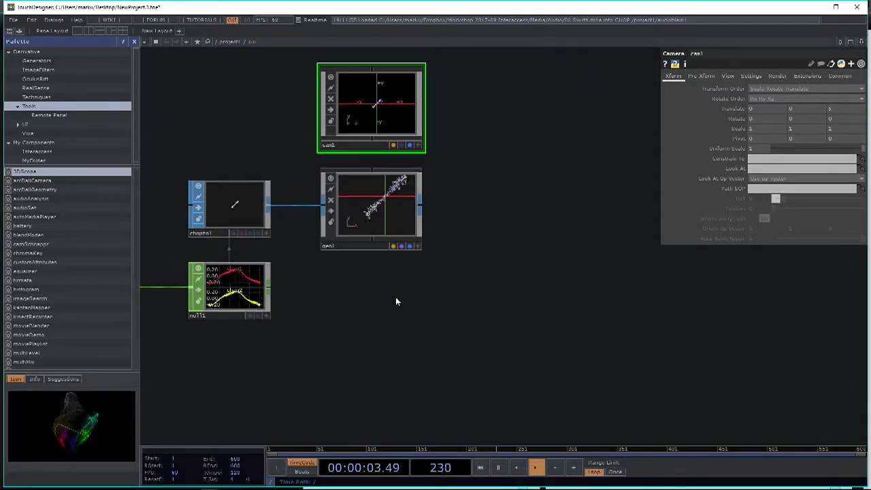
key("Tab")
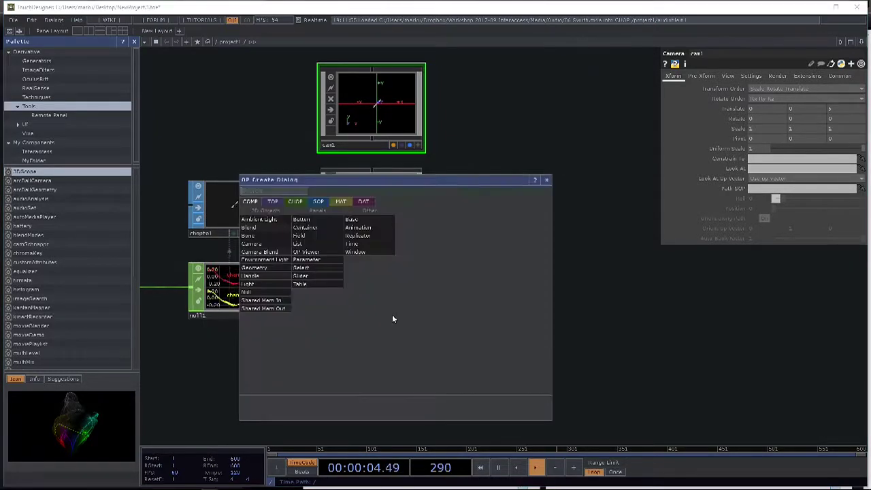
left_click(343, 202)
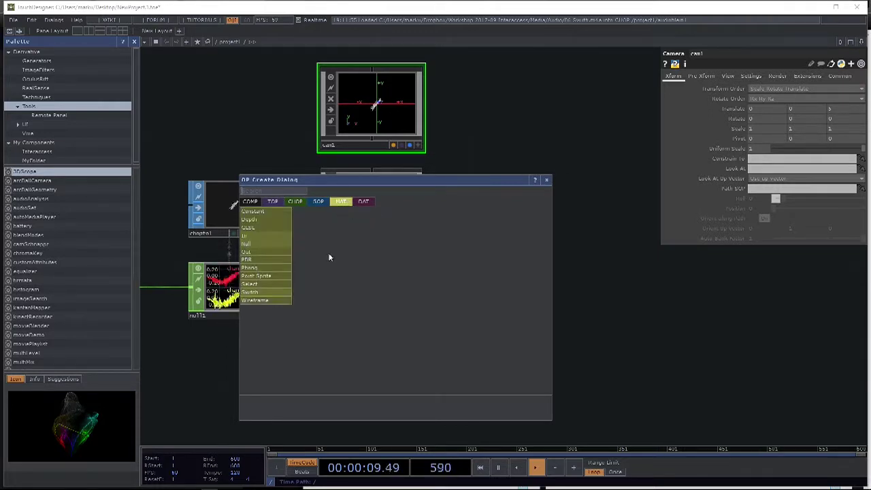
left_click(279, 215)
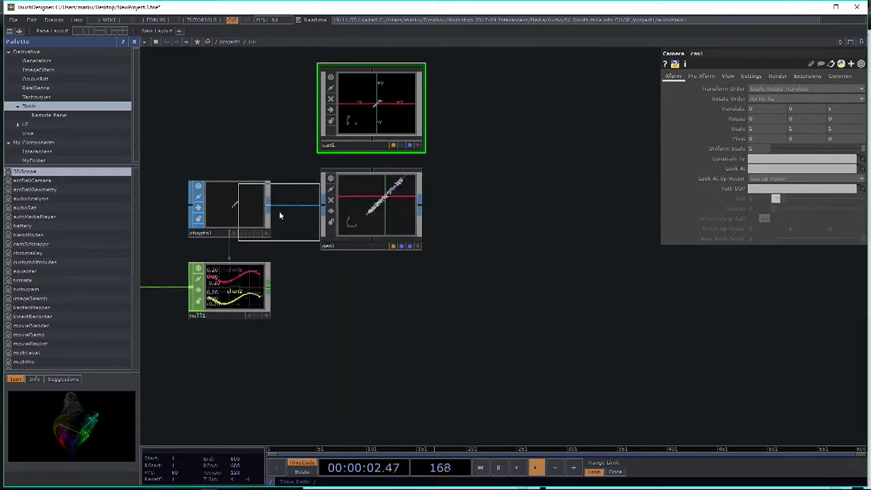
left_click(375, 303)
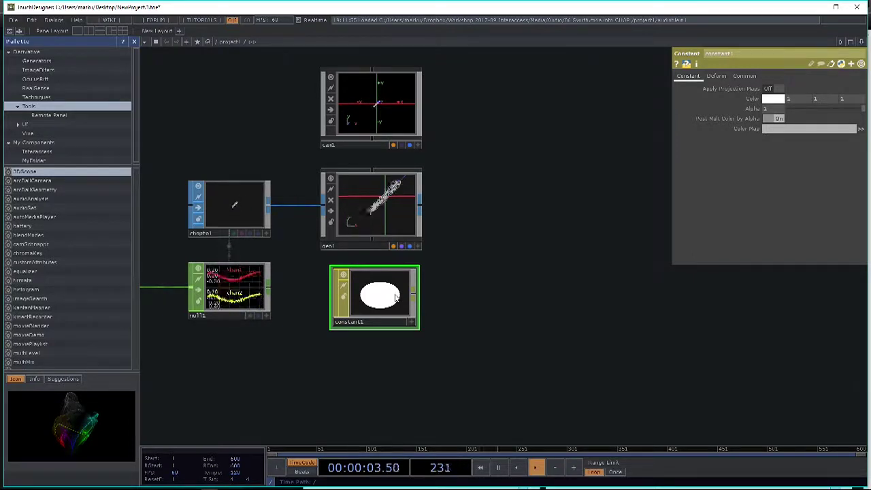
Assign the Constant MAT to the Geometry COMP as its Material parameter
left_click_drag(409, 322, 403, 322)
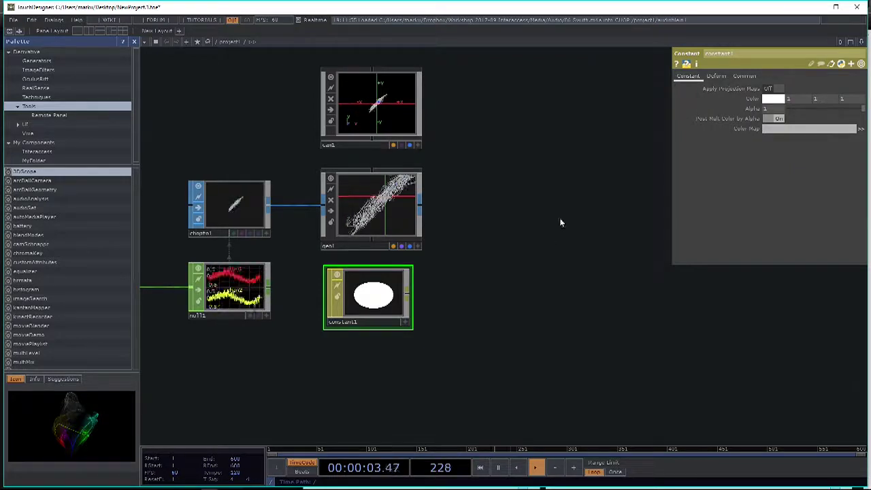
left_click_drag(371, 321, 380, 205)
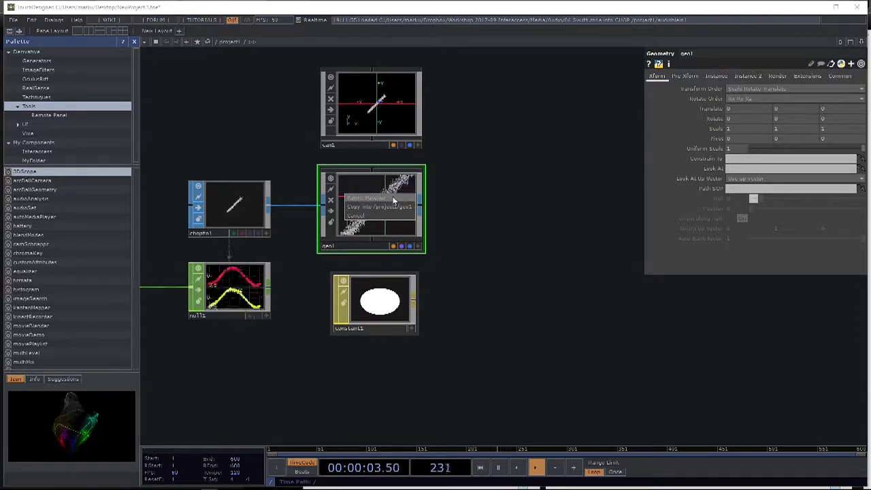
left_click(392, 197)
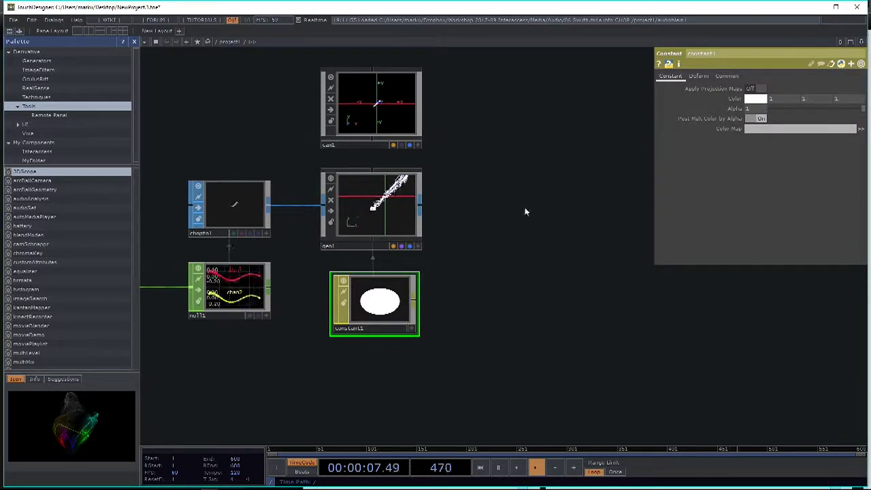
Add a Render TOP to the network beside the Geometry COMP
scroll(551, 234, "down", 3)
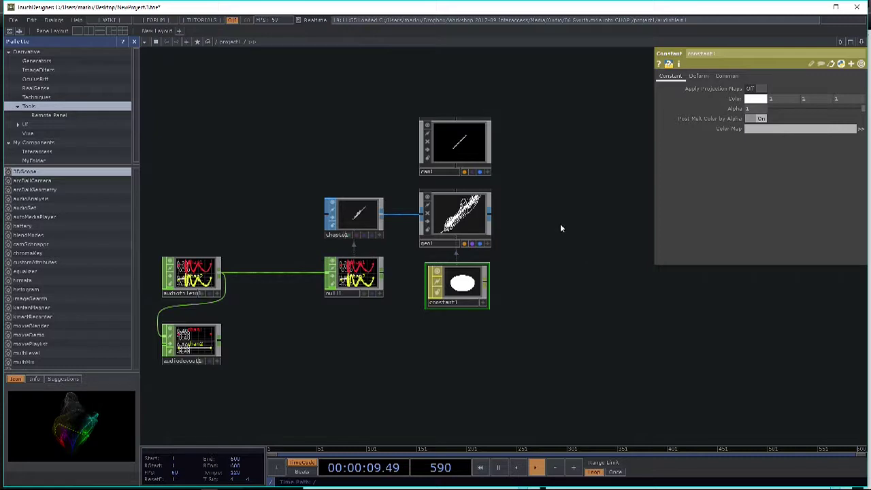
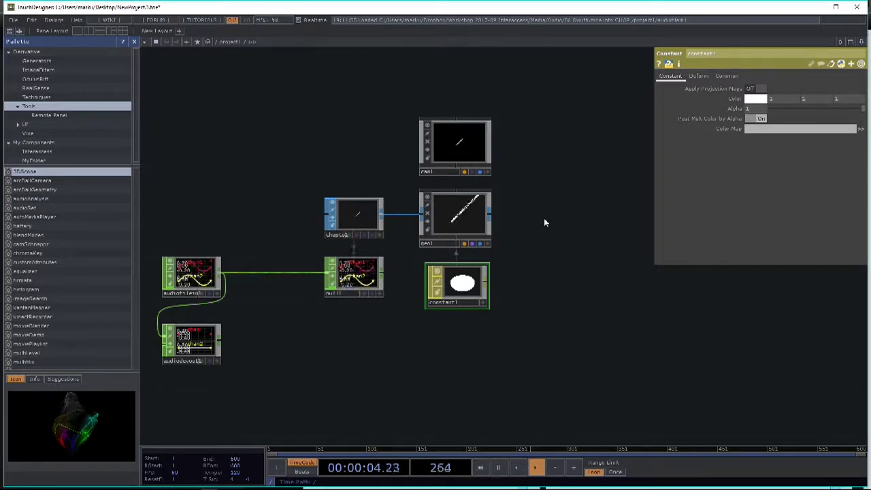
key("Tab")
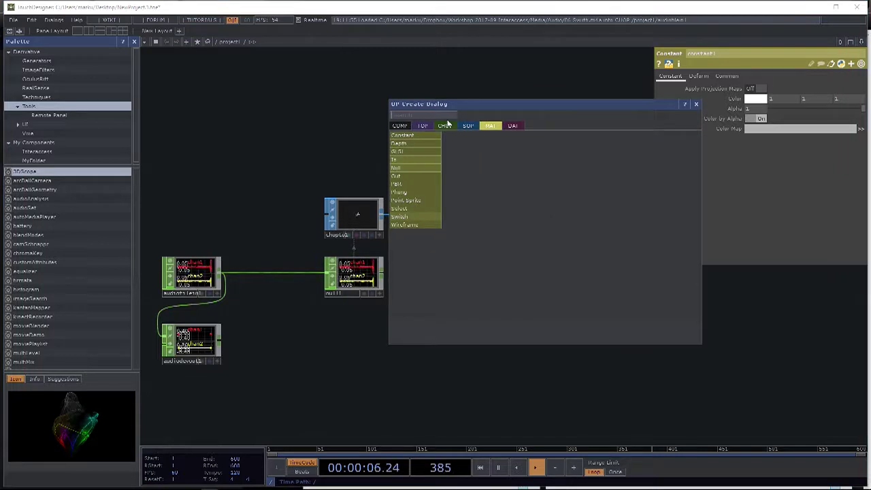
left_click(423, 125)
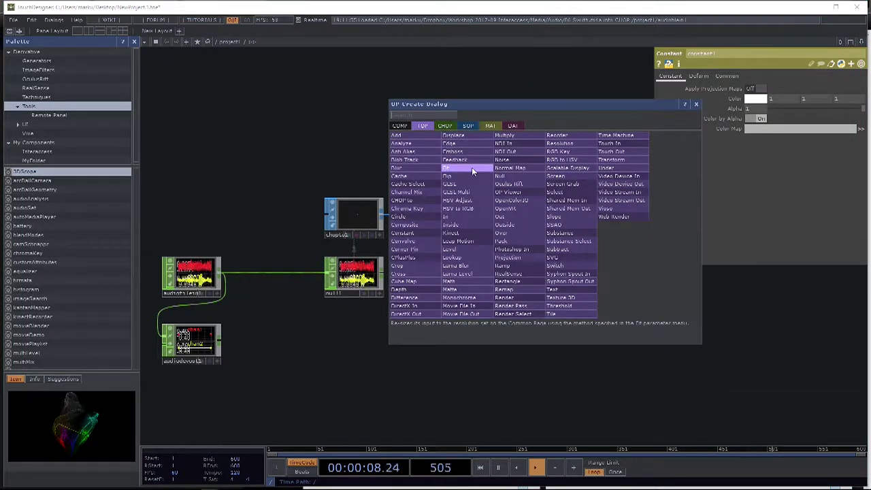
type("render")
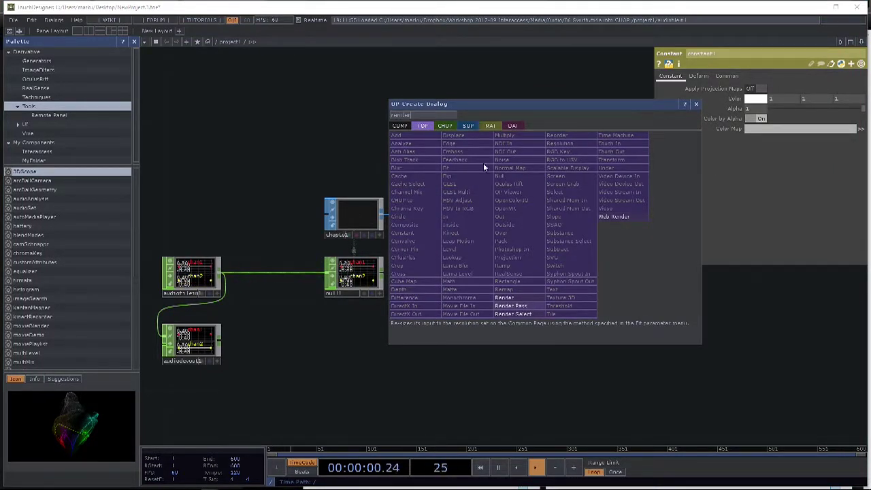
left_click(520, 300)
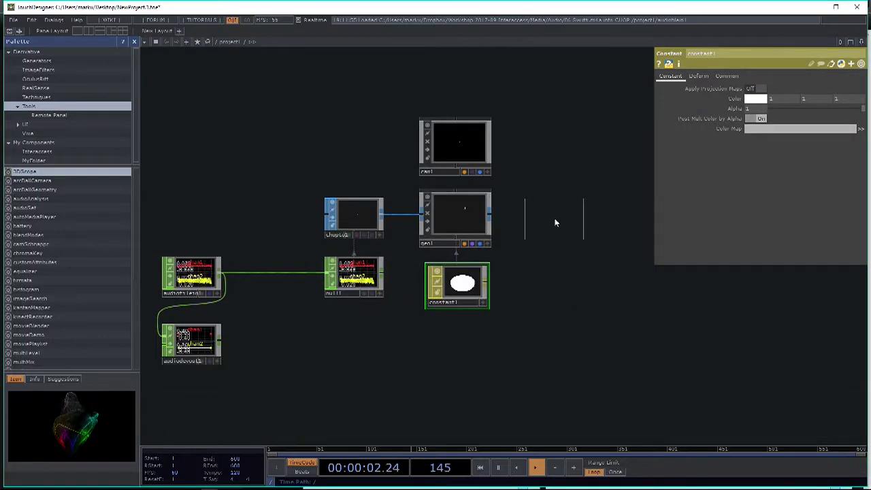
left_click(553, 221)
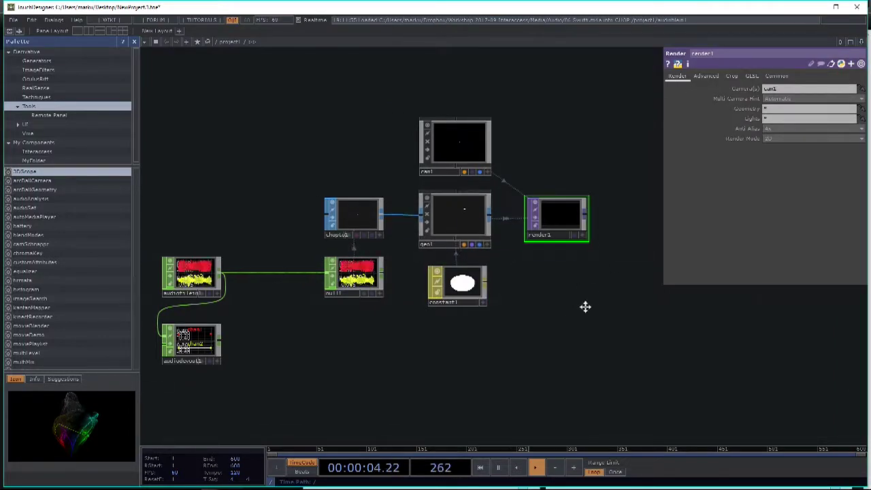
Examine the Render TOP's output up close and its links to the camera and geometry
scroll(579, 292, "up", 2)
scroll(521, 265, "up", 3)
scroll(523, 271, "up", 5)
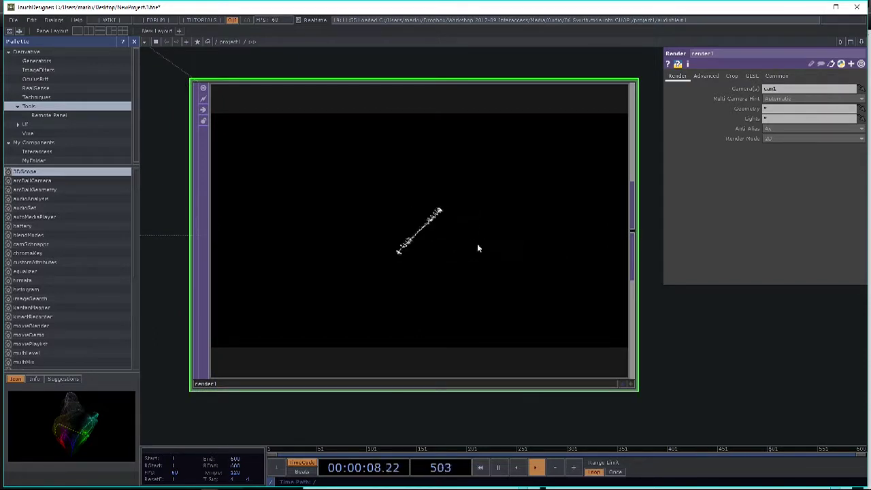
scroll(442, 232, "up", 3)
scroll(456, 235, "down", 5)
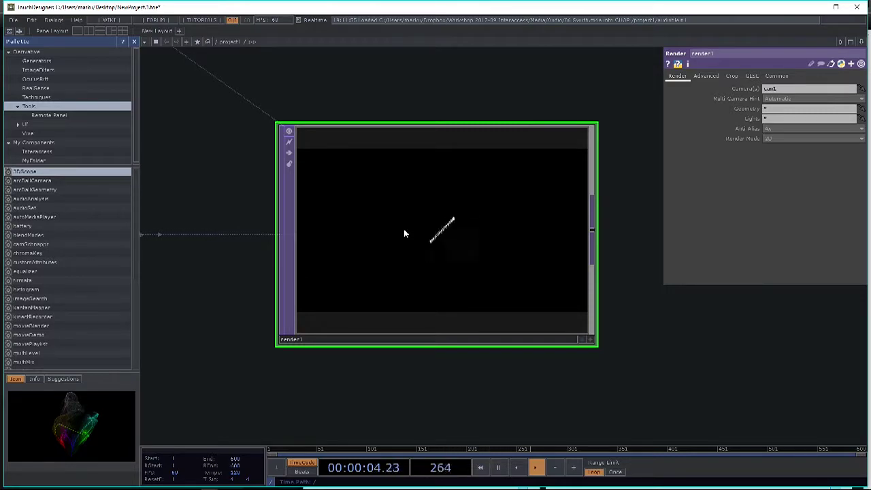
scroll(515, 305, "down", 5)
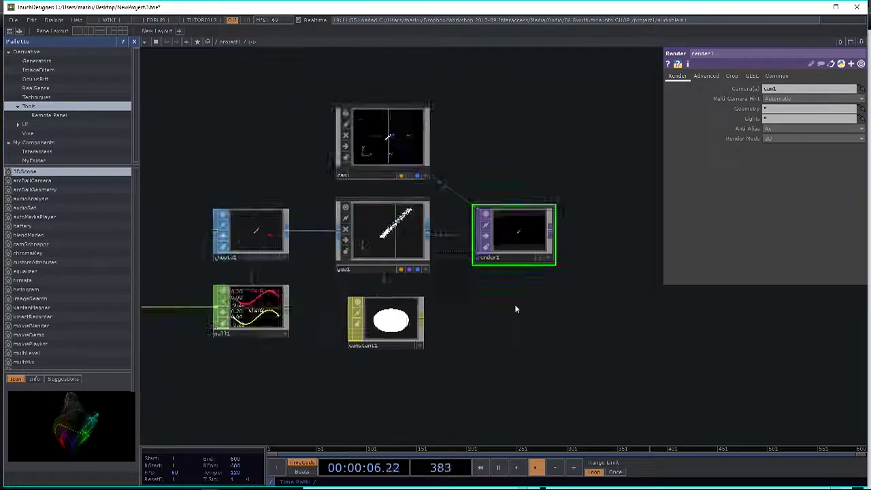
scroll(537, 306, "up", 8)
left_click_drag(400, 272, 322, 267)
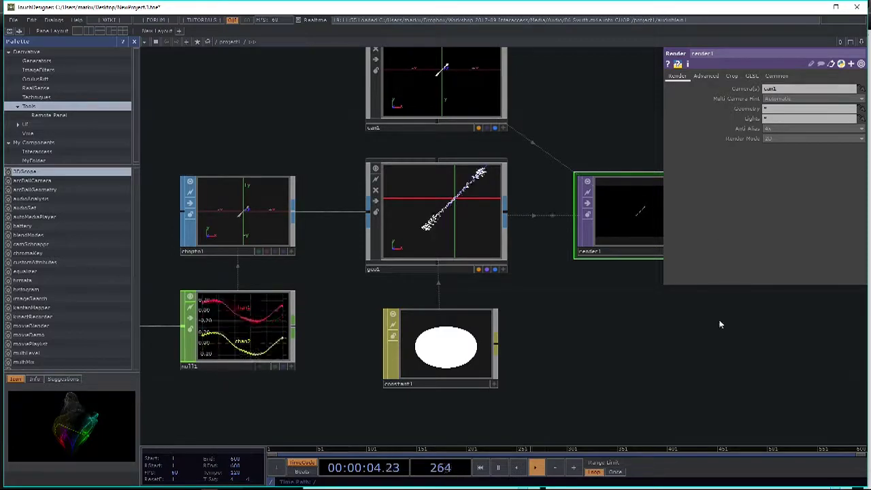
left_click_drag(653, 224, 541, 219)
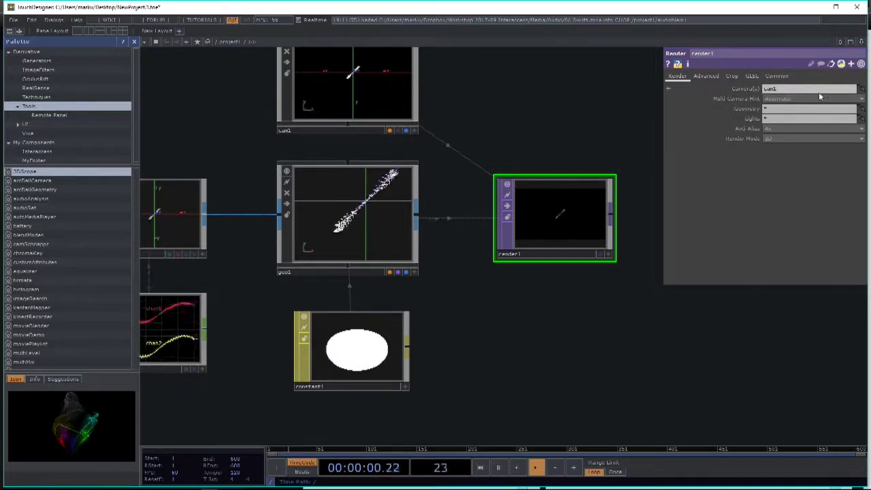
Set the Render TOP's Camera(s) parameter to * and its Geometry parameter to geo1
left_click(764, 110)
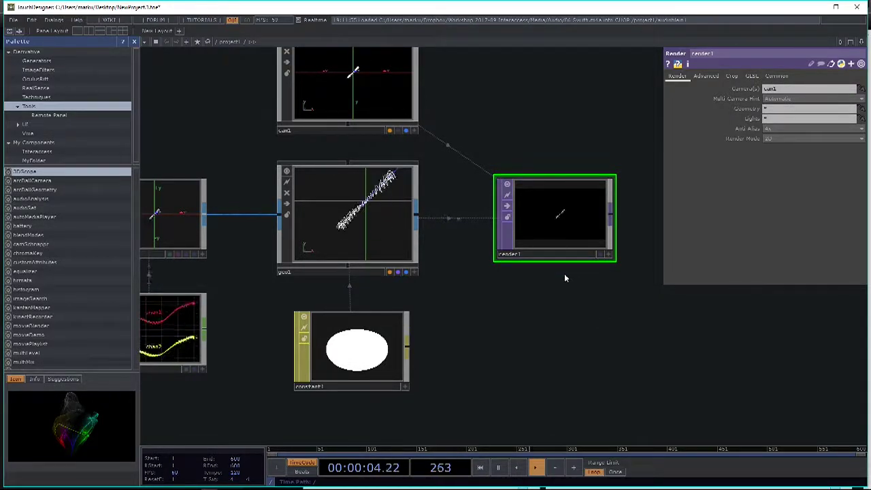
scroll(530, 255, "down", 4)
scroll(497, 238, "up", 4)
left_click_drag(551, 317, 502, 334)
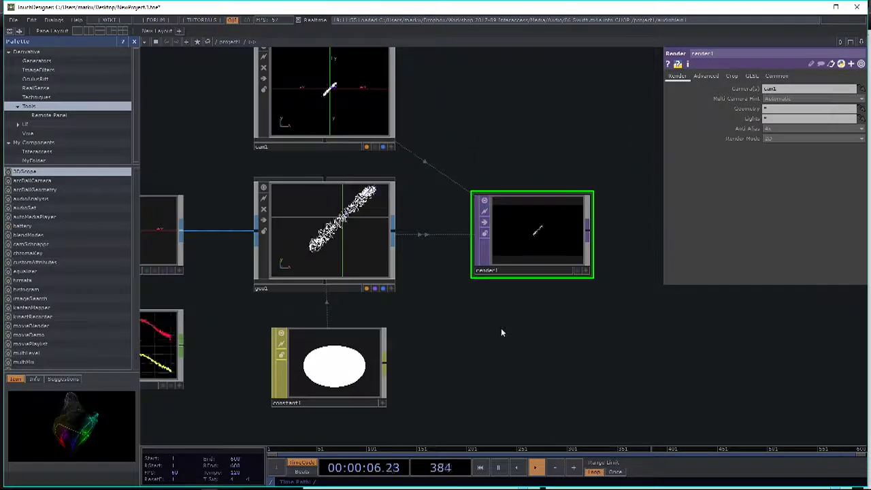
scroll(503, 334, "down", 2)
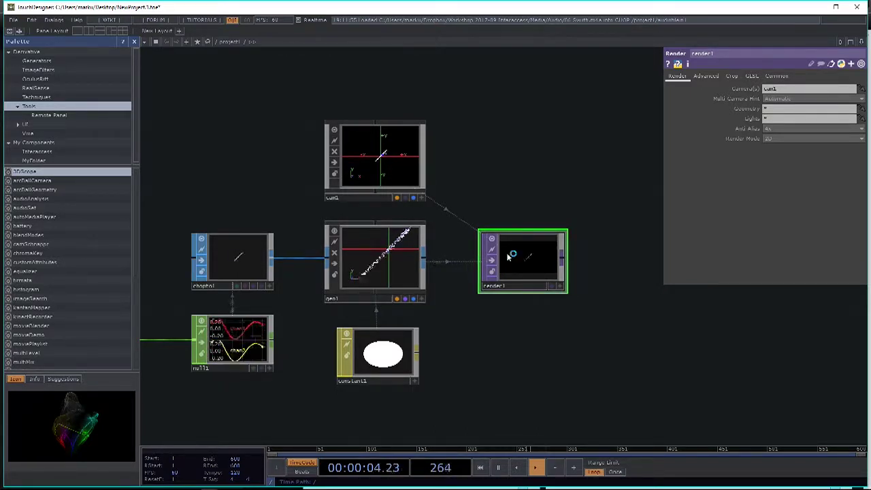
left_click(790, 109)
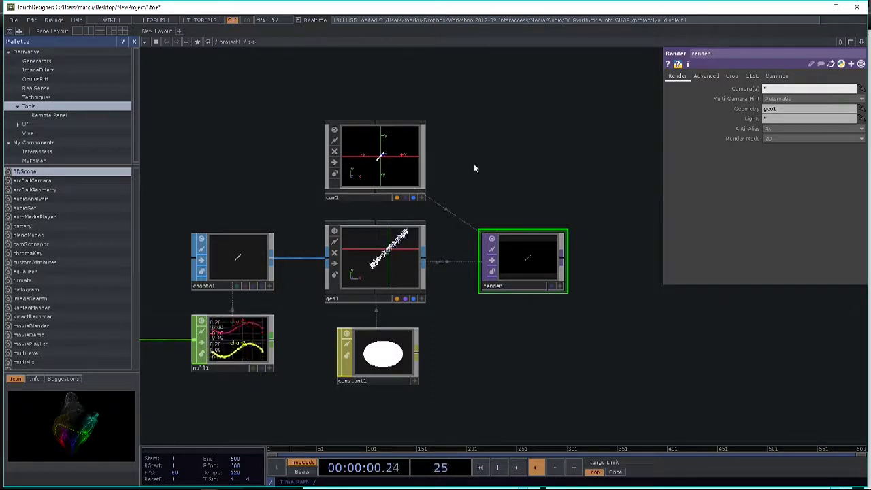
Add a second Camera COMP beside the first one, above the Render TOP
key("Tab")
left_click(355, 63)
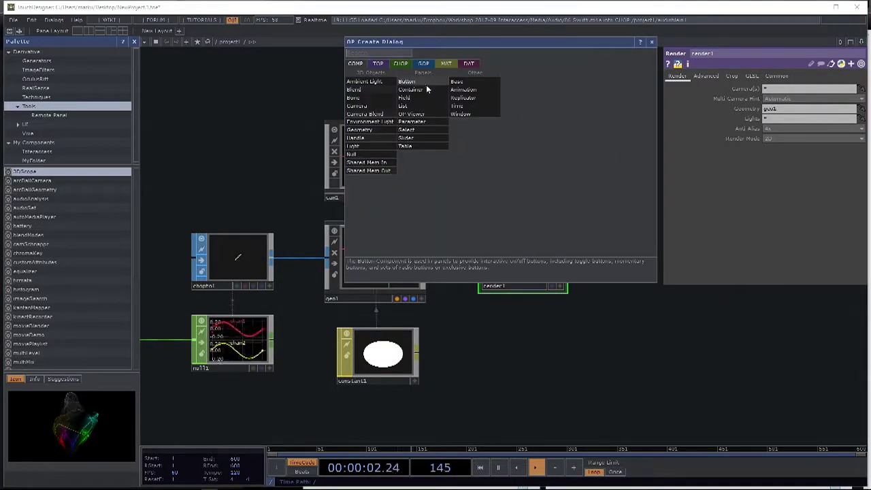
left_click(372, 107)
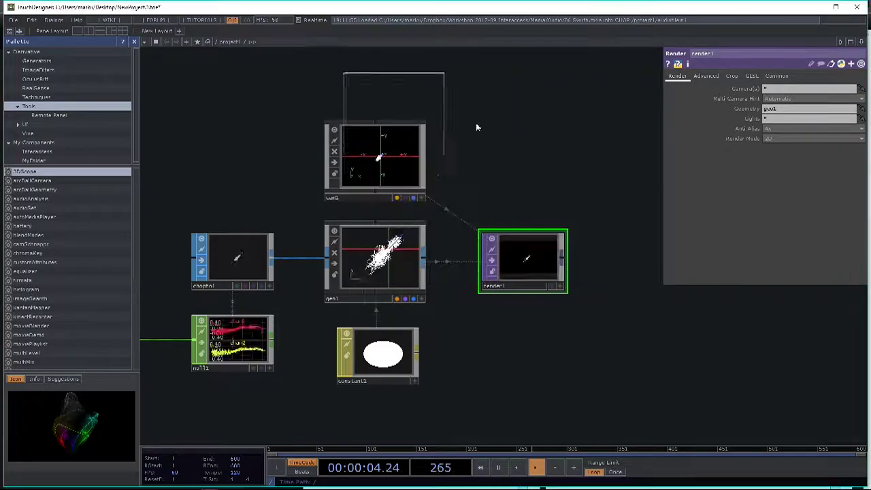
left_click(504, 156)
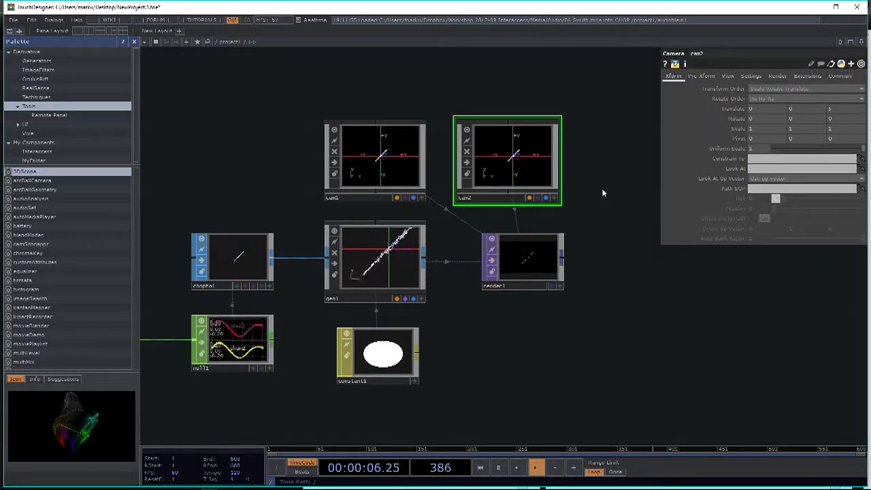
Offset the second camera with an X translate of 1.7 and a Y rotation of 13.4
mouse_move(760, 116)
middle_mouse_down()
mouse_move(773, 115)
mouse_move(759, 118)
middle_mouse_up()
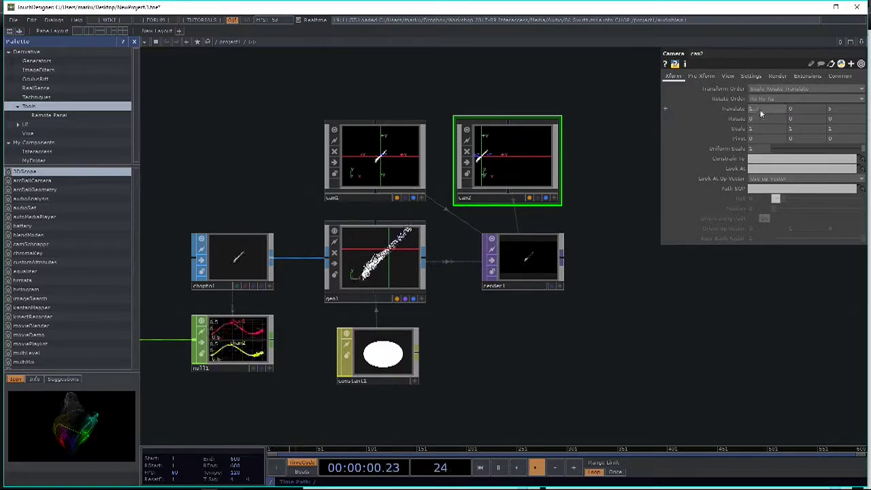
middle_click_drag(800, 119, 798, 105)
left_click_drag(537, 360, 509, 296)
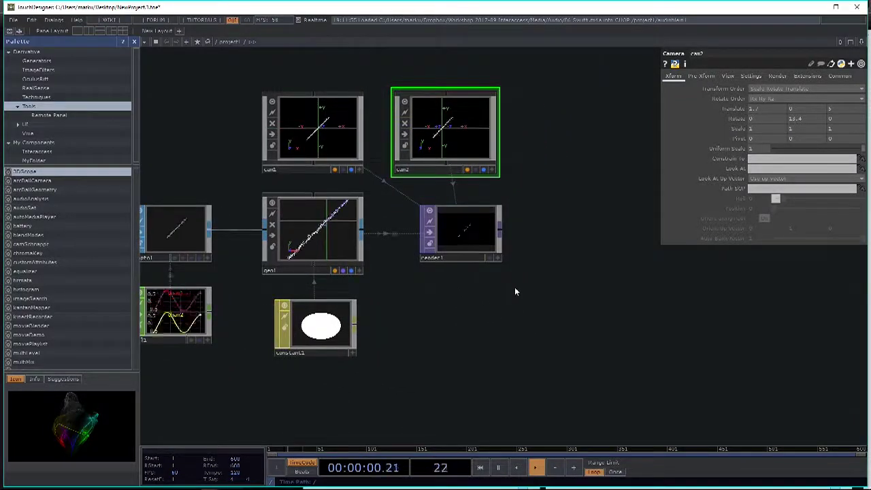
scroll(492, 167, "up", 2)
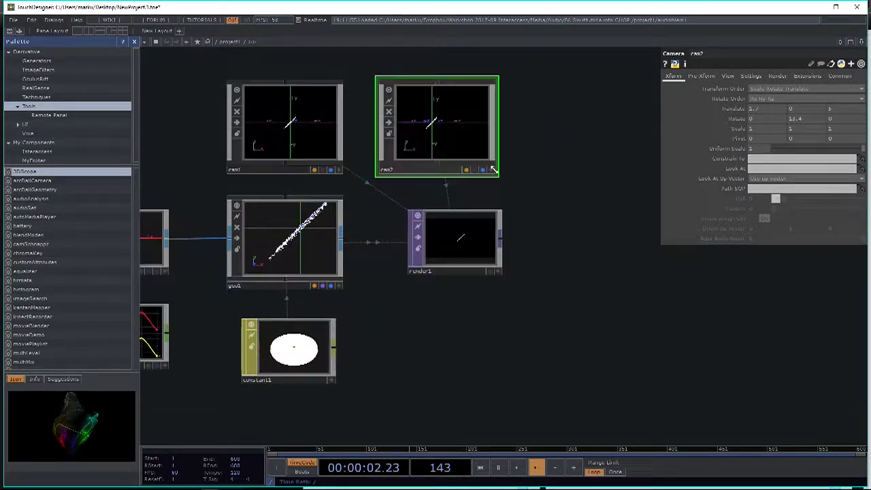
scroll(383, 126, "down", 2)
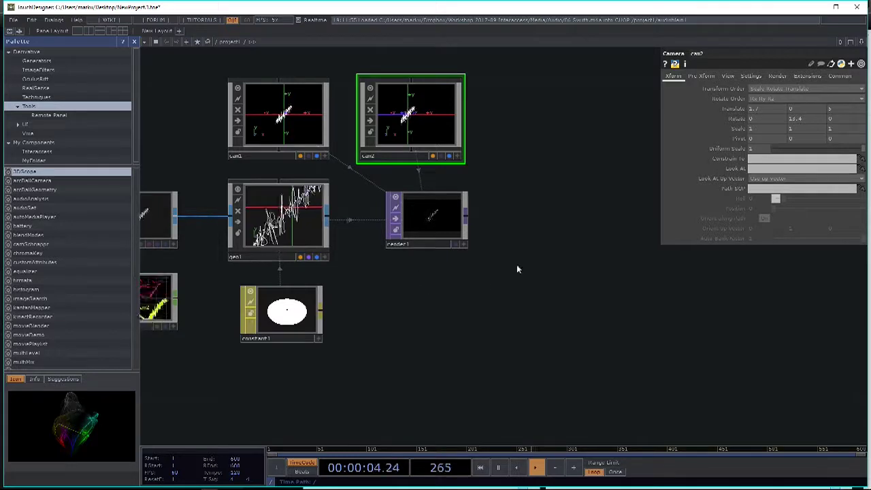
Add a Render Select TOP below the Render TOP, with render1 as its TOP source and Camera Index 1
key("Tab")
left_click(332, 197)
type("re")
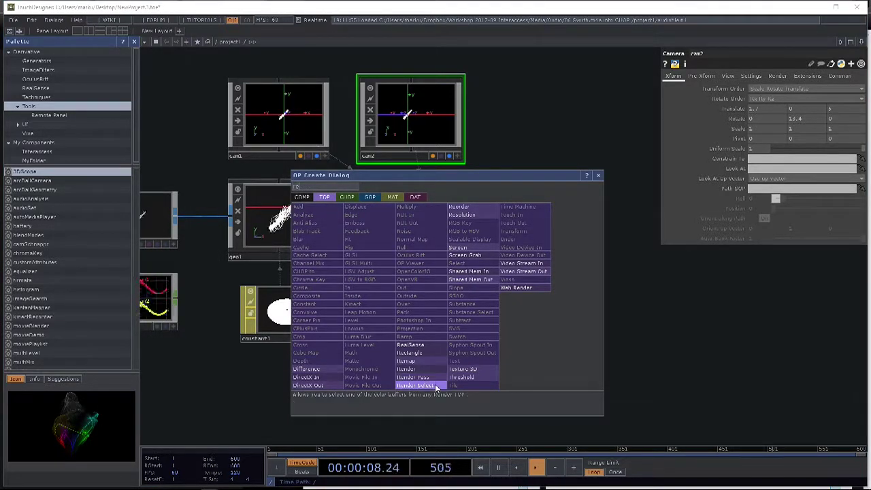
left_click(416, 385)
left_click(442, 293)
left_click_drag(428, 226, 787, 112)
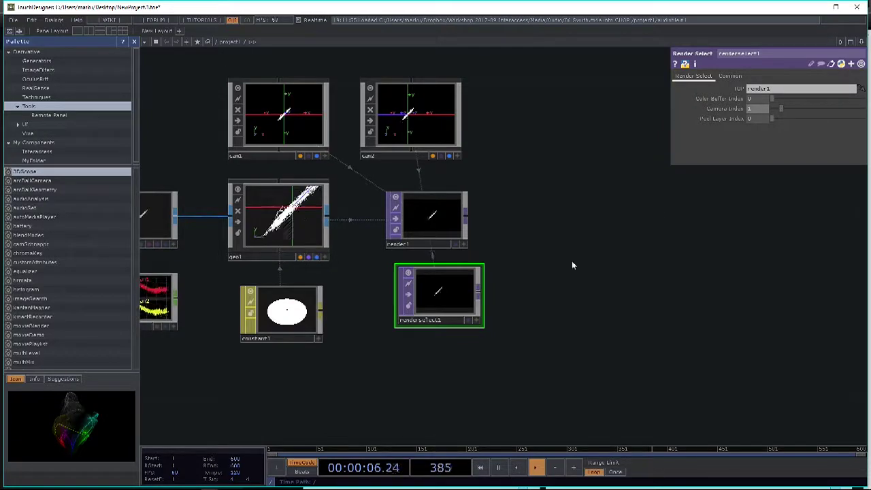
scroll(452, 311, "up", 2)
scroll(453, 310, "up", 2)
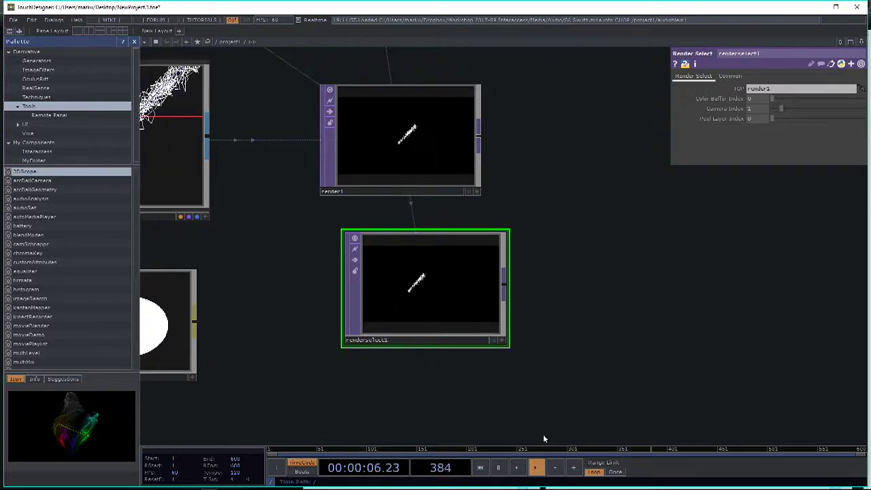
Delete the Render Select TOP and the second Camera COMP from the network
scroll(422, 282, "down", 3)
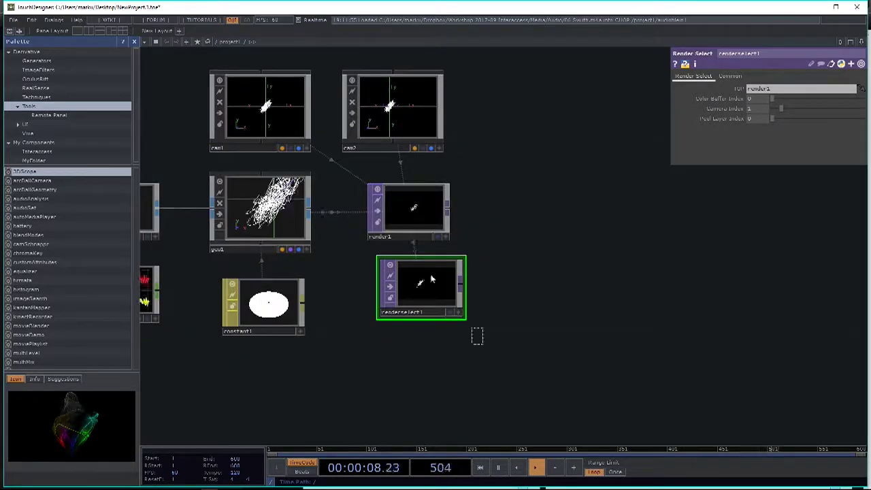
key("Delete")
left_click(399, 115)
key("Delete")
key("h")
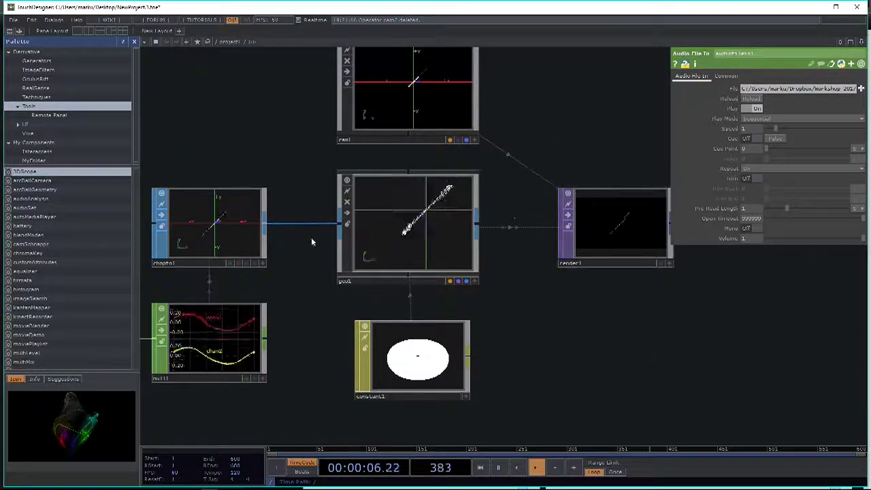
Examine the CHOP to SOP's waveform geometry from different angles in its node viewer
left_click(232, 225)
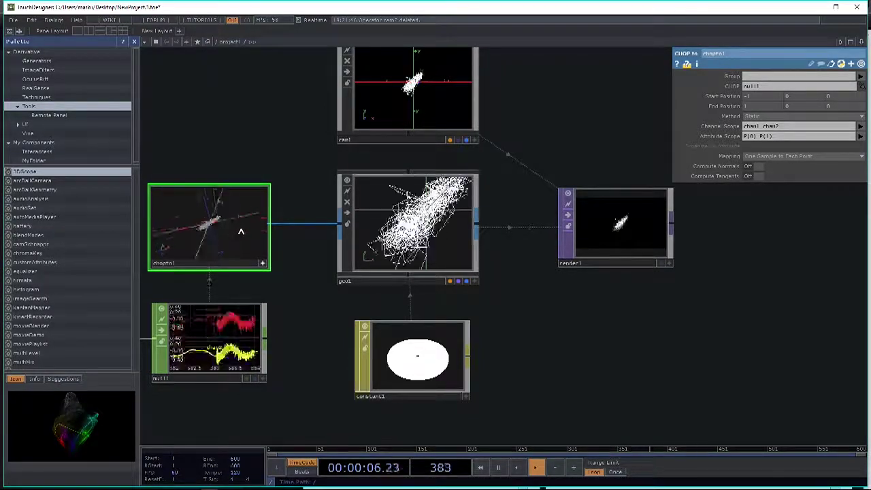
left_click_drag(203, 212, 227, 225)
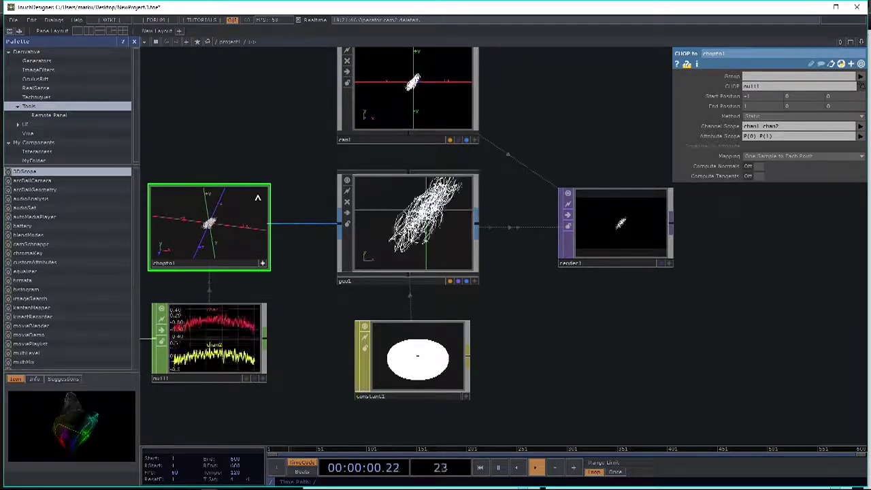
scroll(197, 236, "up", 3)
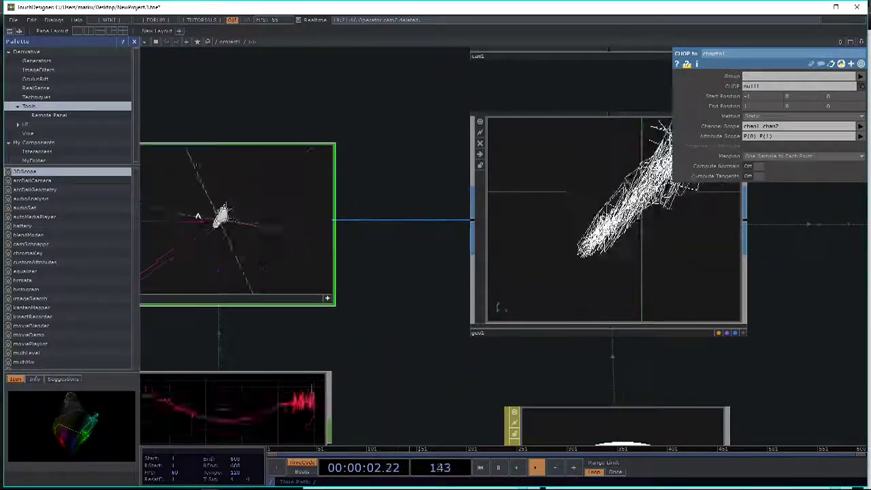
scroll(300, 247, "down", 3)
scroll(300, 248, "down", 2)
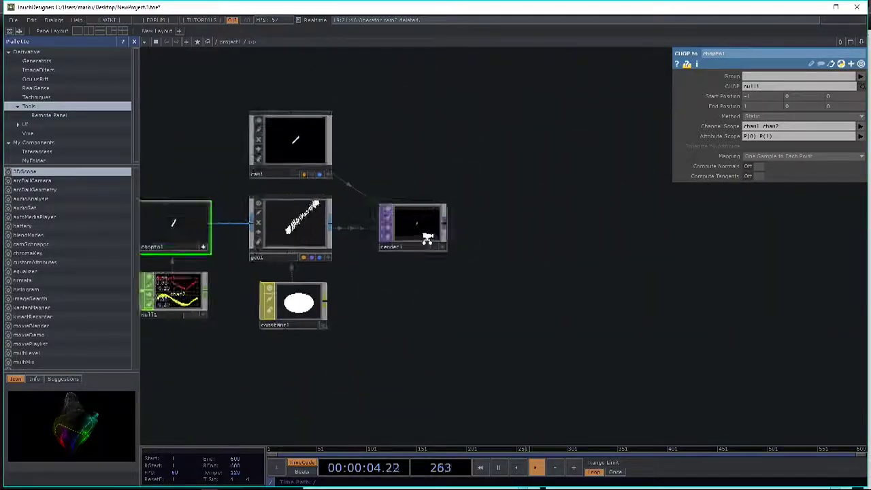
Examine the Geometry COMP's render parameters, including its material assignment
scroll(424, 237, "up", 5)
left_click_drag(469, 302, 534, 287)
scroll(534, 287, "down", 3)
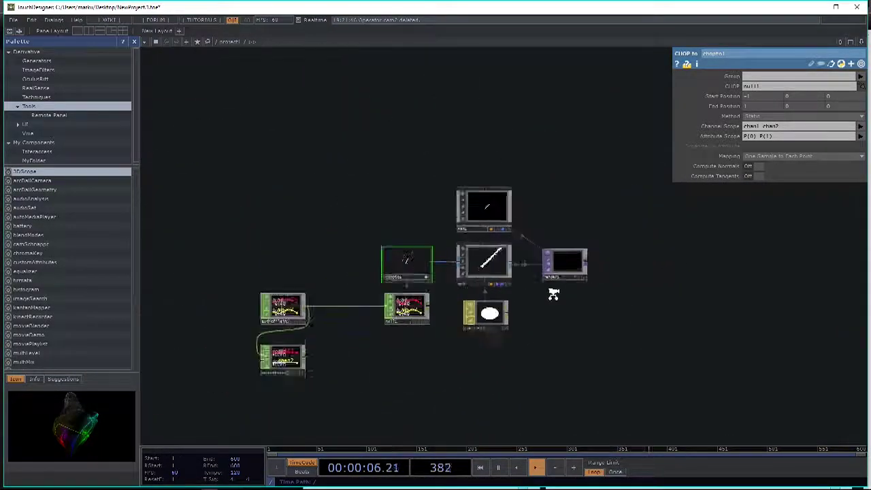
scroll(553, 292, "up", 4)
left_click_drag(610, 324, 694, 342)
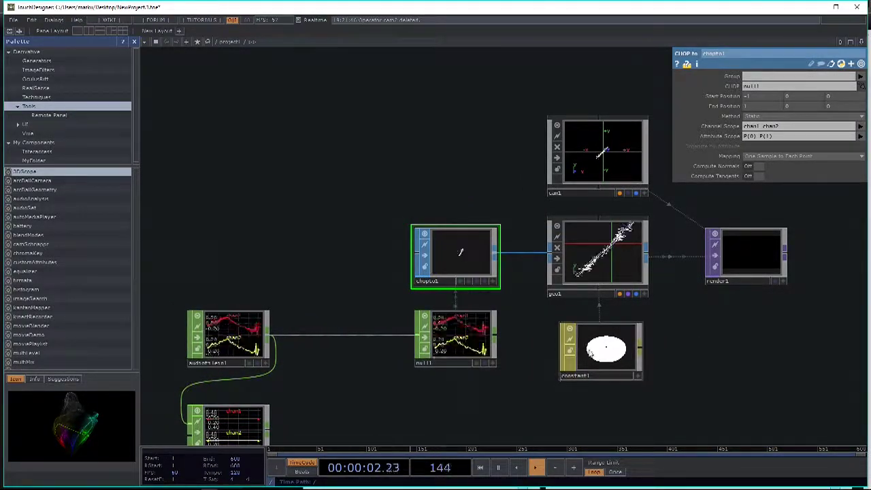
left_click(603, 270)
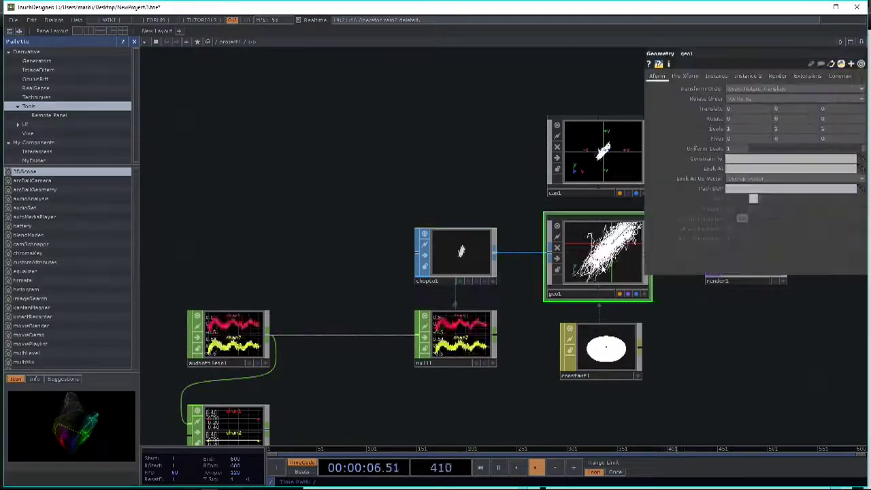
left_click(778, 75)
left_click_drag(746, 316, 670, 311)
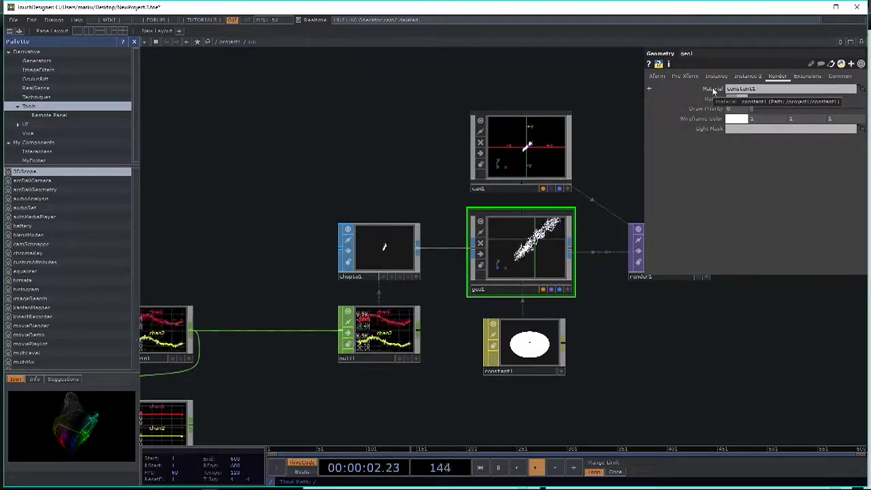
mouse_move(680, 364)
left_mouse_down()
mouse_move(579, 375)
mouse_move(585, 361)
mouse_move(696, 358)
left_mouse_up()
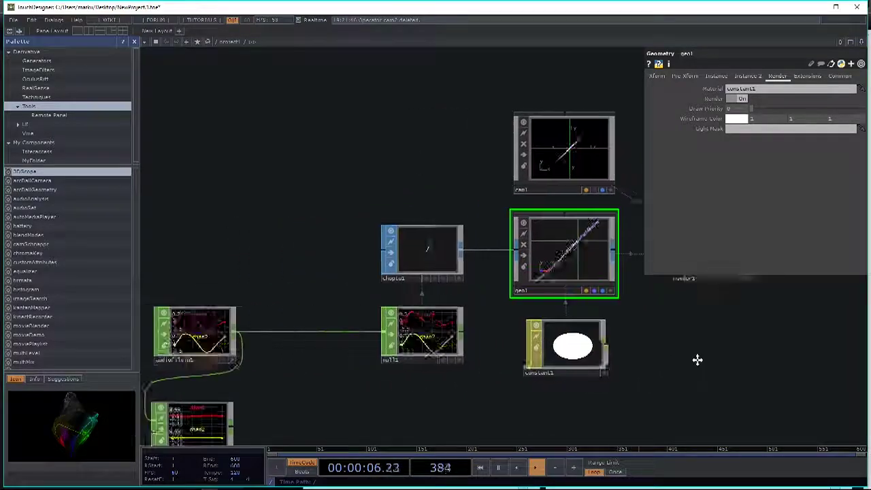
scroll(252, 262, "down", 2)
scroll(253, 262, "down", 1)
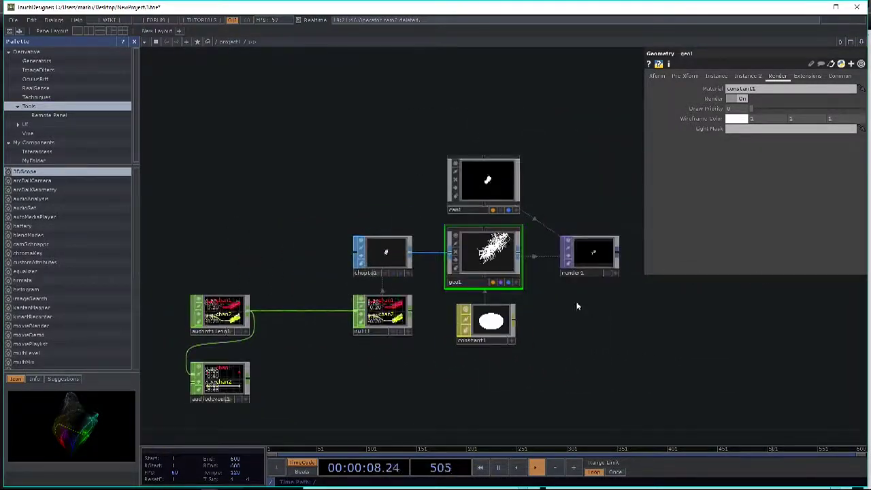
scroll(544, 330, "up", 3)
left_click_drag(570, 331, 551, 339)
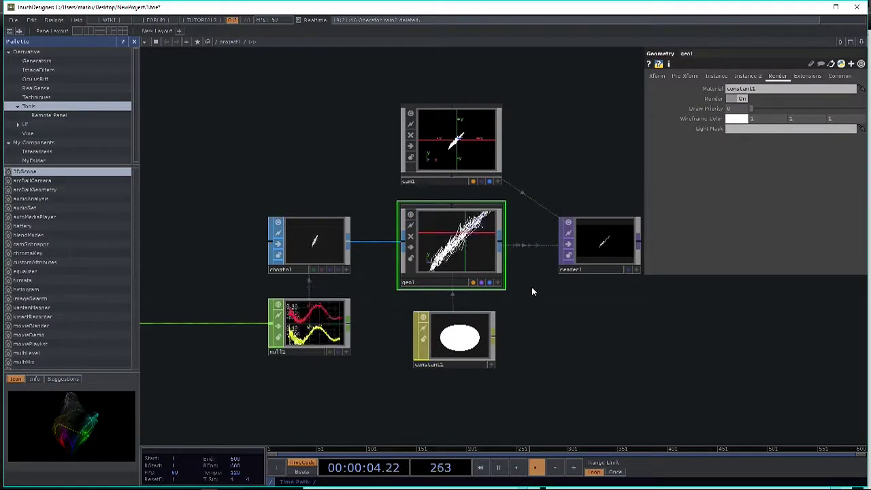
Inspect the CHOP to SOP's parameters and view the Render TOP's settings and image up close
left_click(303, 253)
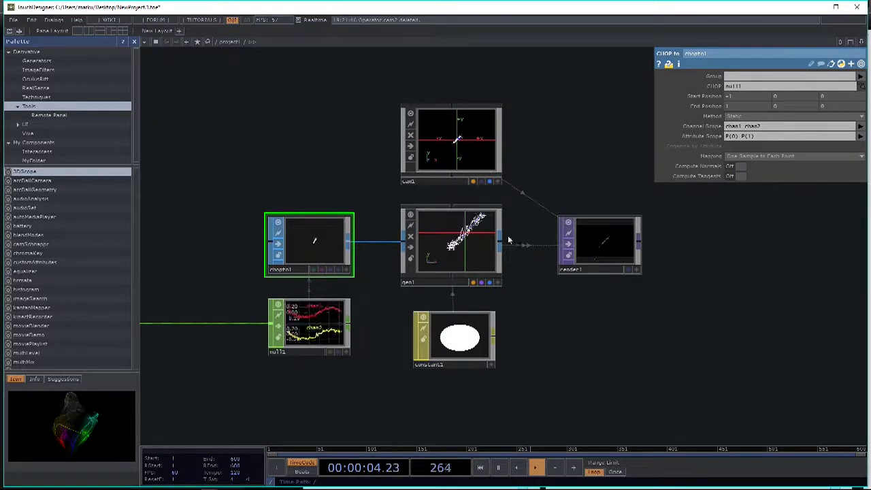
scroll(381, 243, "up", 5)
scroll(293, 224, "down", 5)
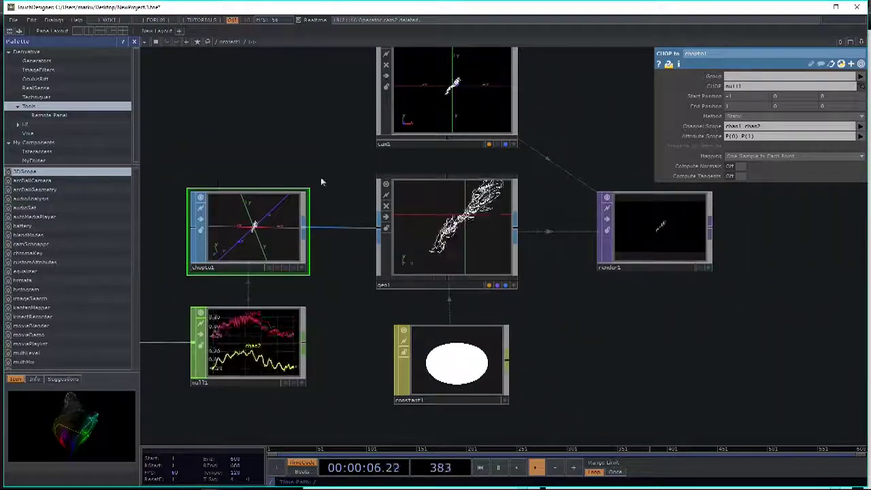
left_click(673, 229)
scroll(674, 229, "up", 3)
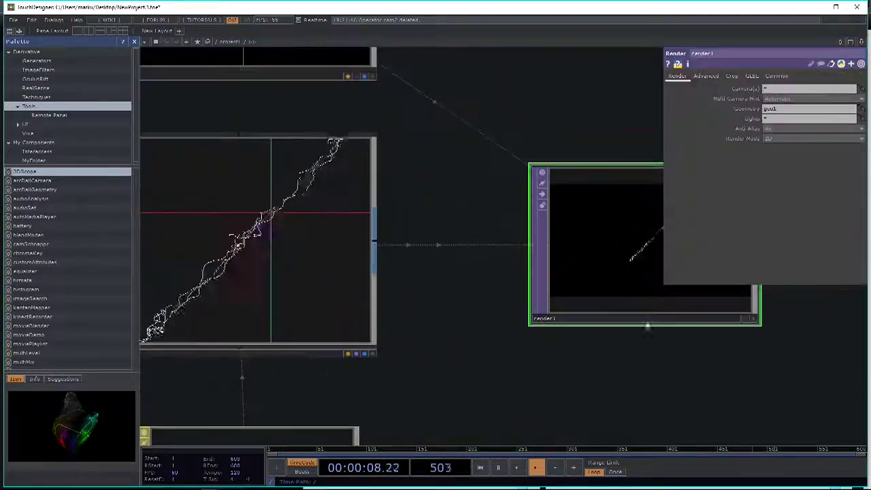
left_click_drag(659, 232, 548, 225)
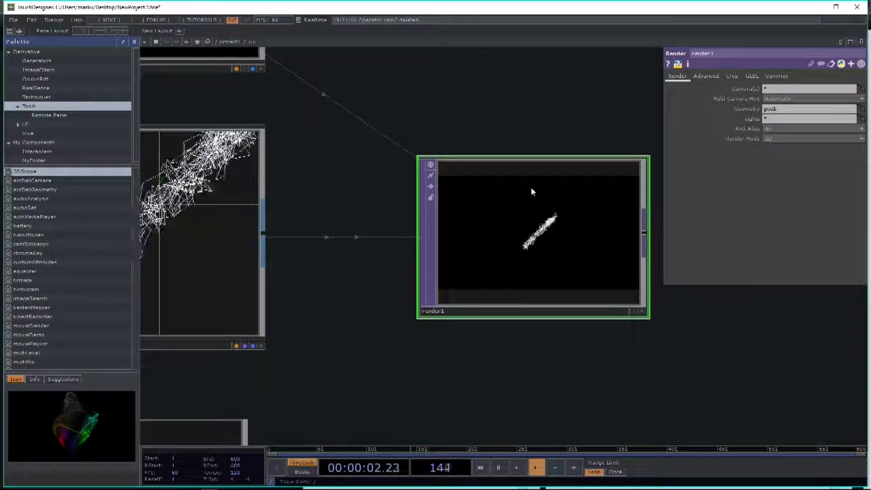
scroll(535, 198, "down", 5)
scroll(522, 299, "down", 4)
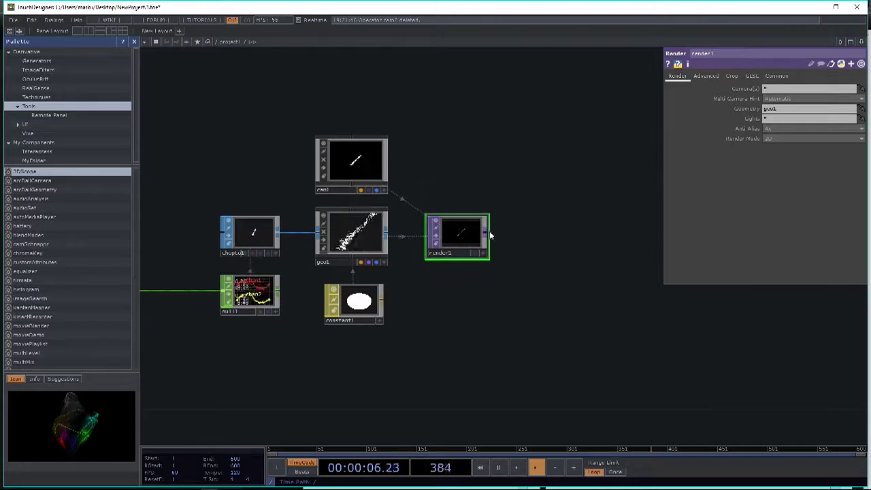
right_click(489, 235)
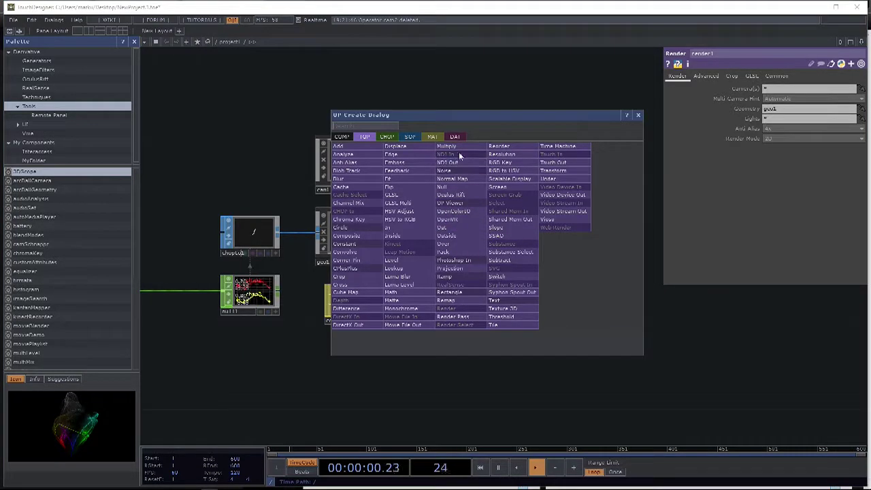
left_click(456, 189)
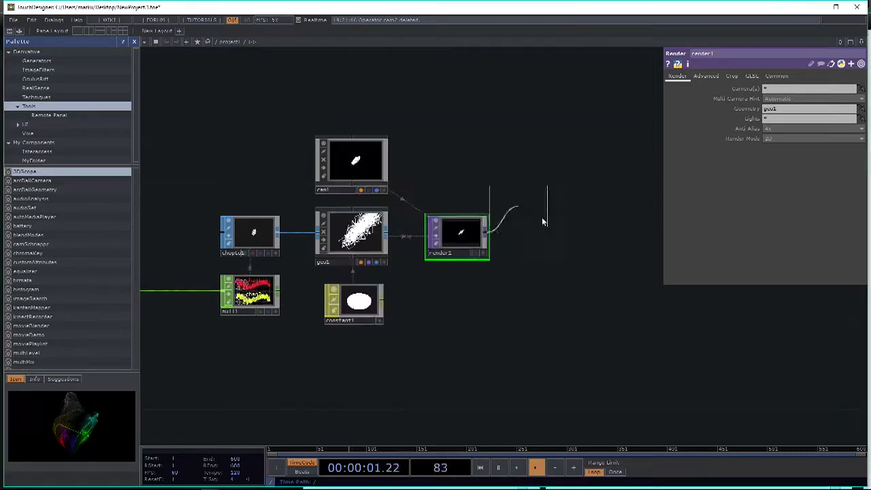
left_click(634, 234)
key("h")
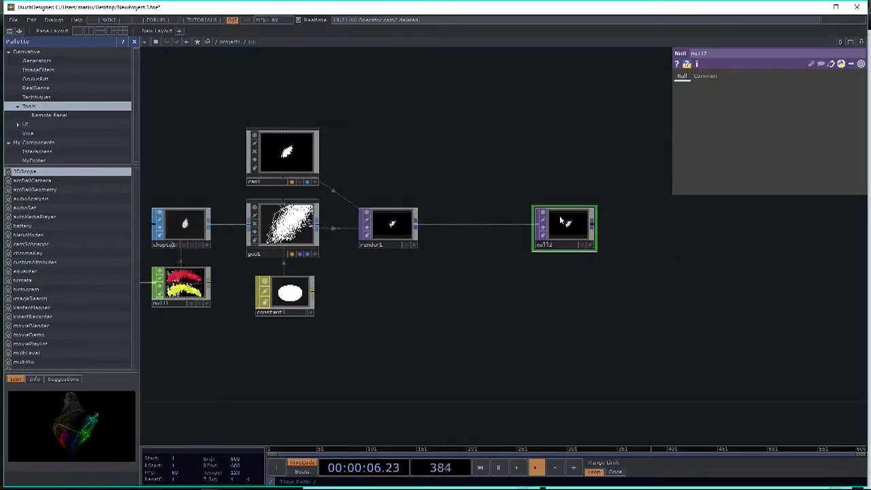
key("Delete")
Connect a Null TOP to the Render TOP's output and display it as the network background
left_click(388, 231)
left_click(417, 229)
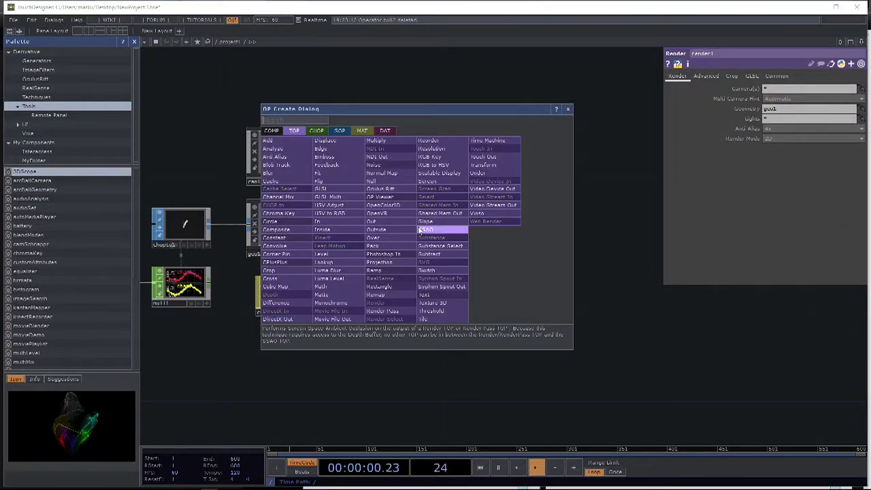
type("null")
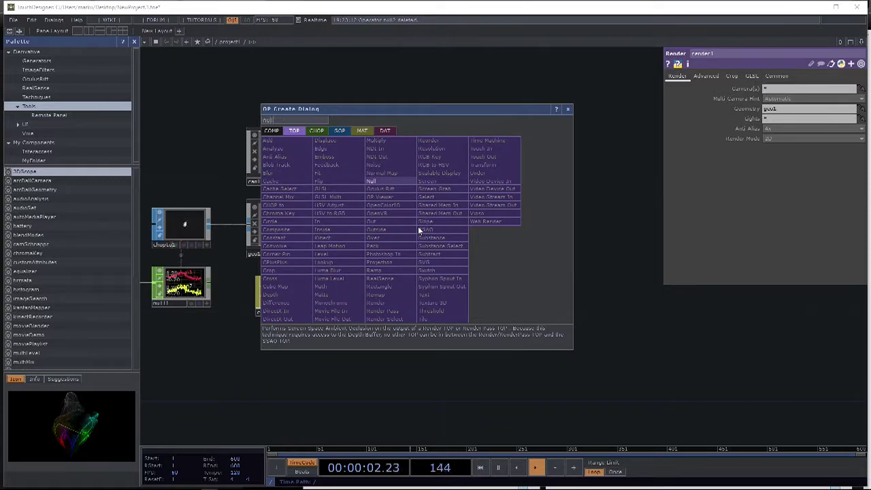
left_click(378, 181)
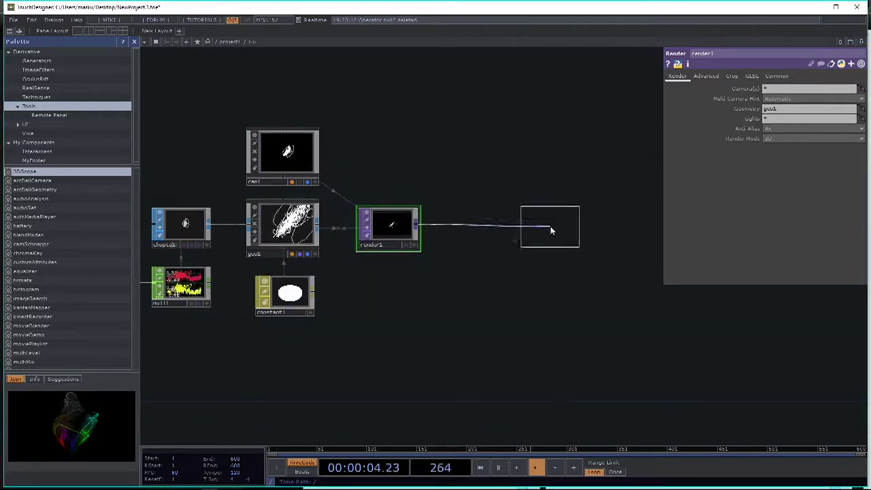
left_click(551, 231)
left_click_drag(480, 289, 614, 290)
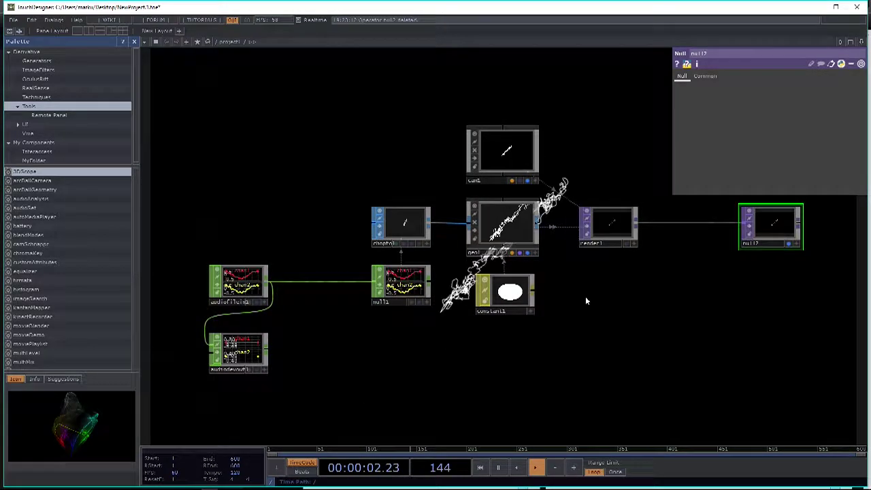
left_click_drag(646, 315, 464, 244)
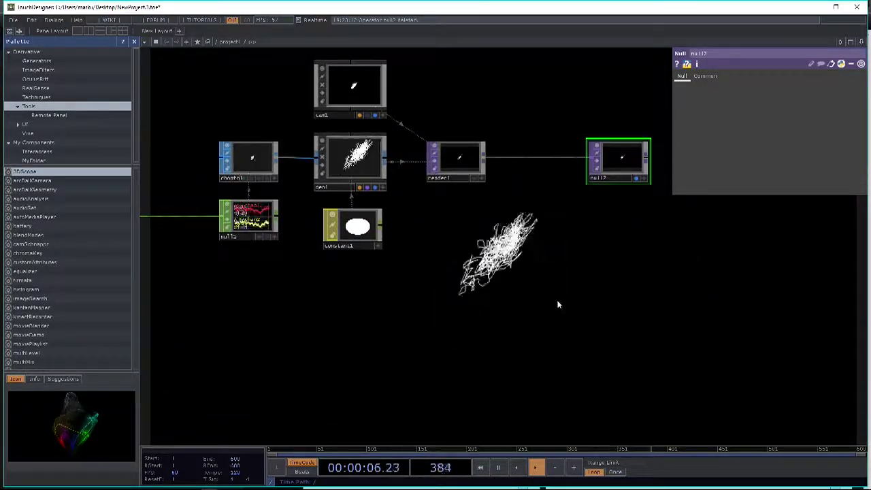
left_click_drag(394, 293, 629, 353)
scroll(640, 359, "down", 3)
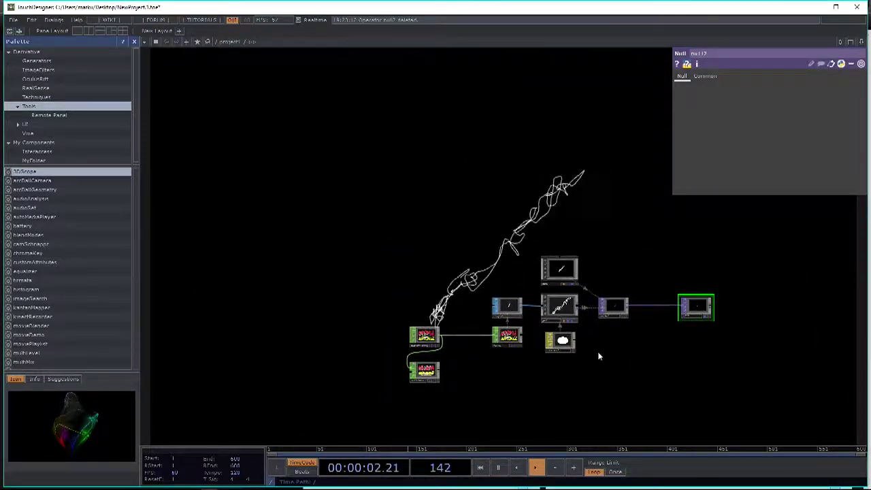
scroll(599, 353, "up", 3)
scroll(507, 237, "down", 2)
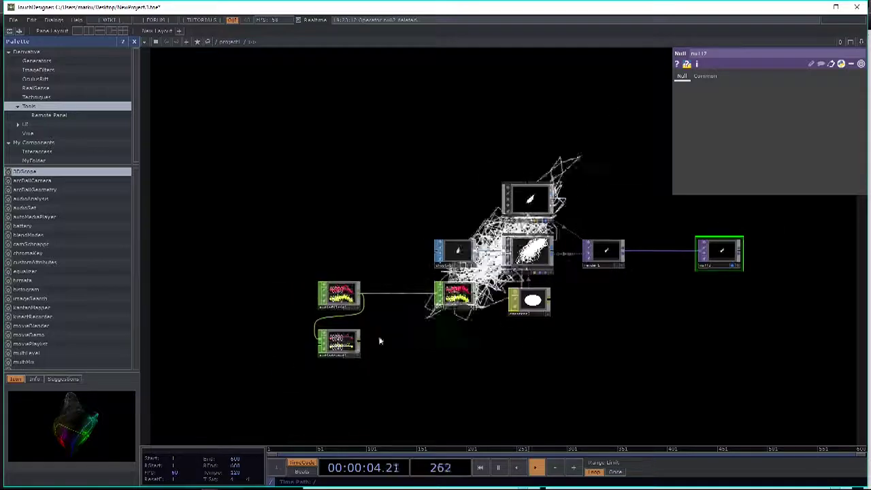
left_click_drag(400, 229, 455, 244)
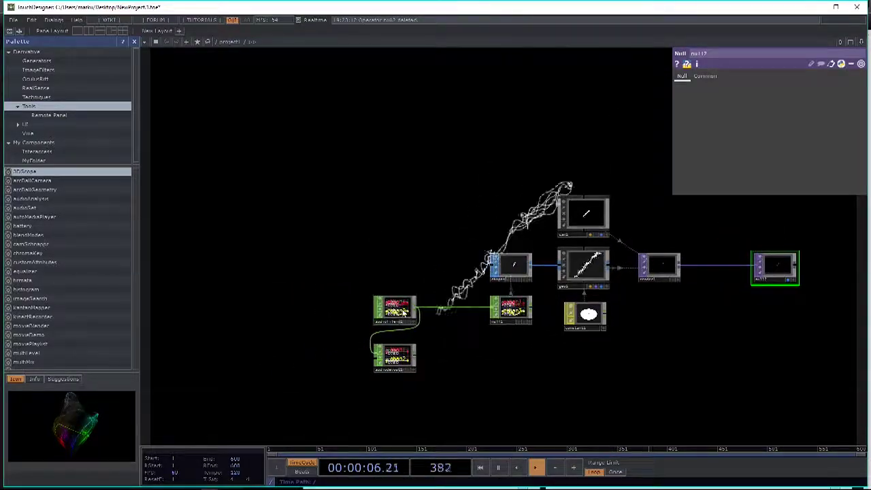
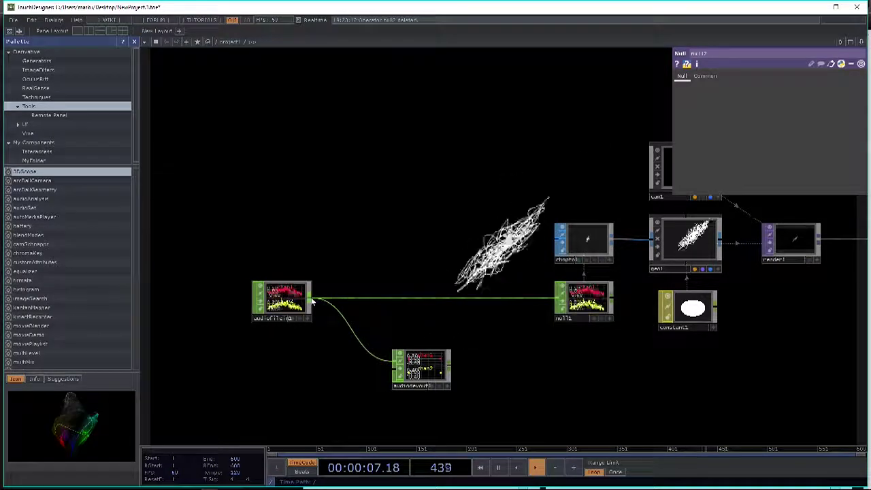
Branch a Delay CHOP off the Audio File In CHOP and set its Delay to 0.1 seconds
right_click(312, 300)
type("delay")
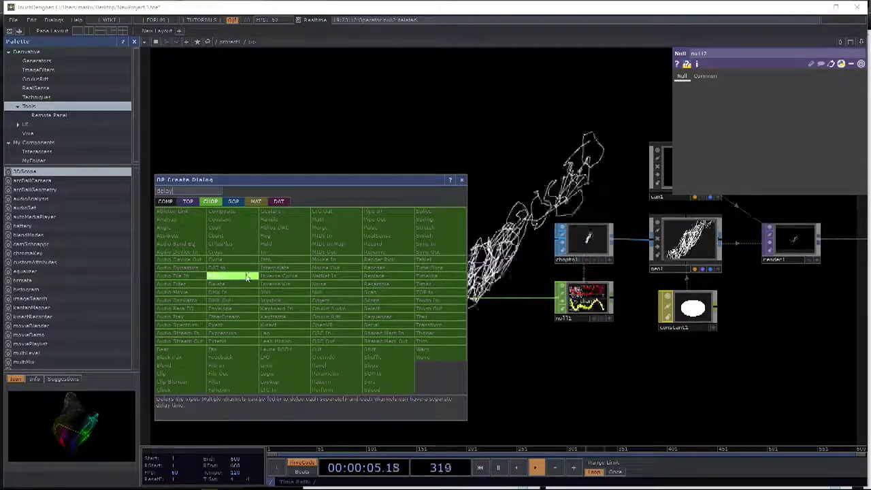
left_click(216, 275)
left_click(429, 273)
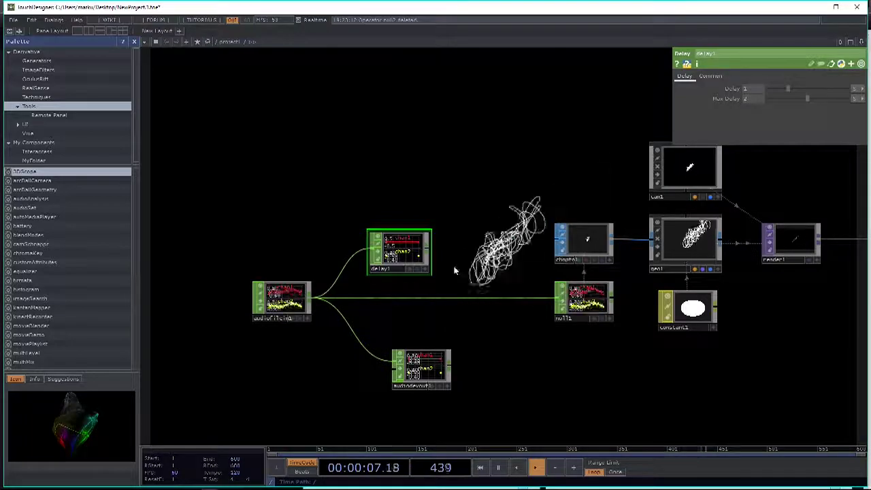
scroll(391, 259, "up", 2)
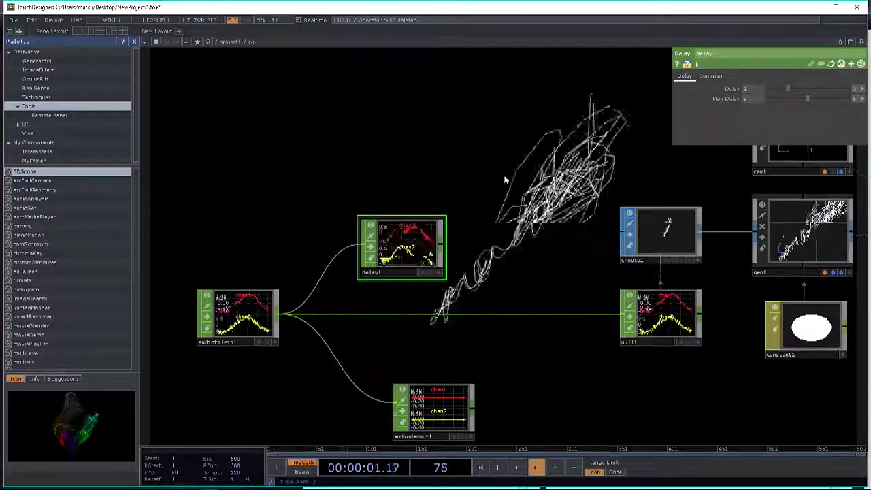
left_click_drag(787, 89, 752, 91)
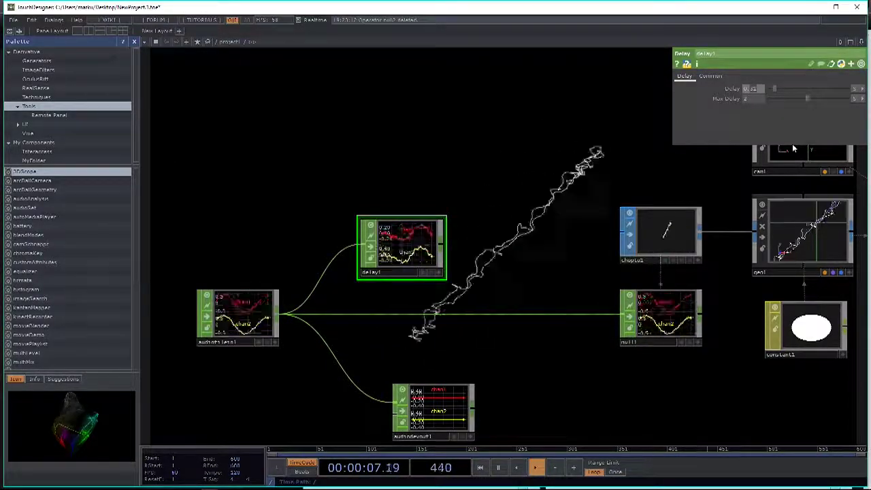
left_click_drag(535, 202, 537, 174)
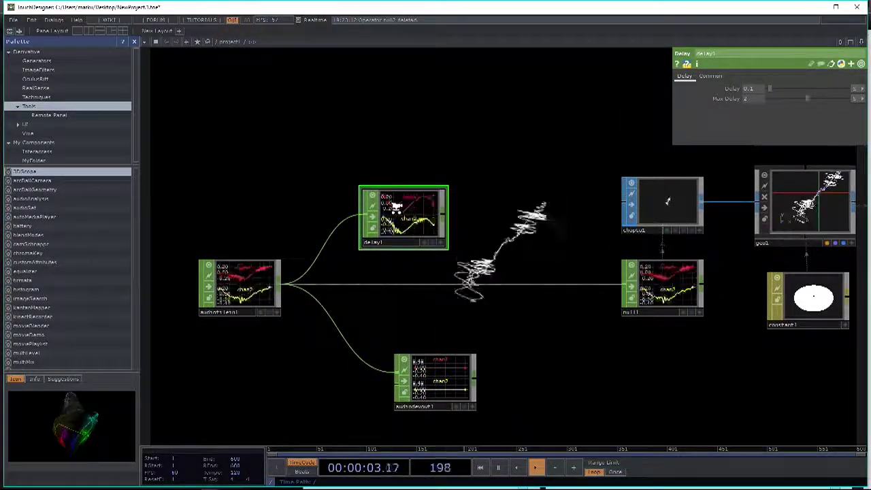
Limit the Delay CHOP's Scope to chan1
scroll(402, 212, "up", 3)
scroll(453, 222, "down", 3)
scroll(458, 225, "up", 3)
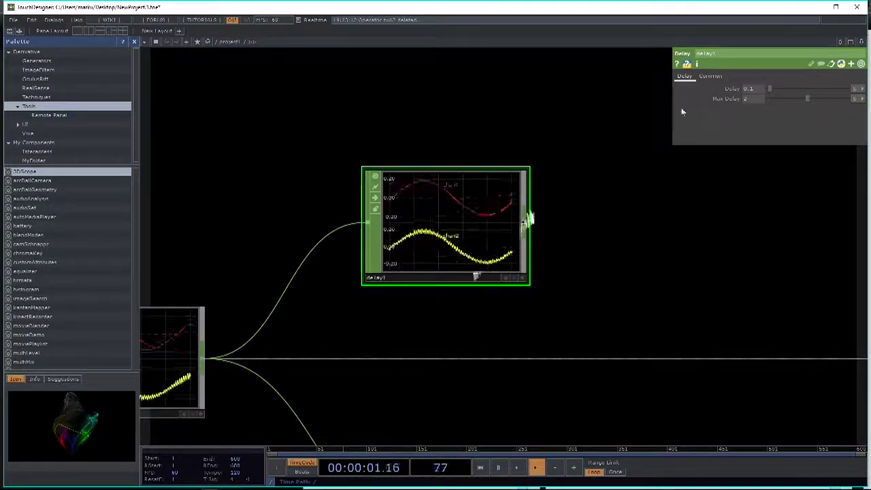
left_click(711, 76)
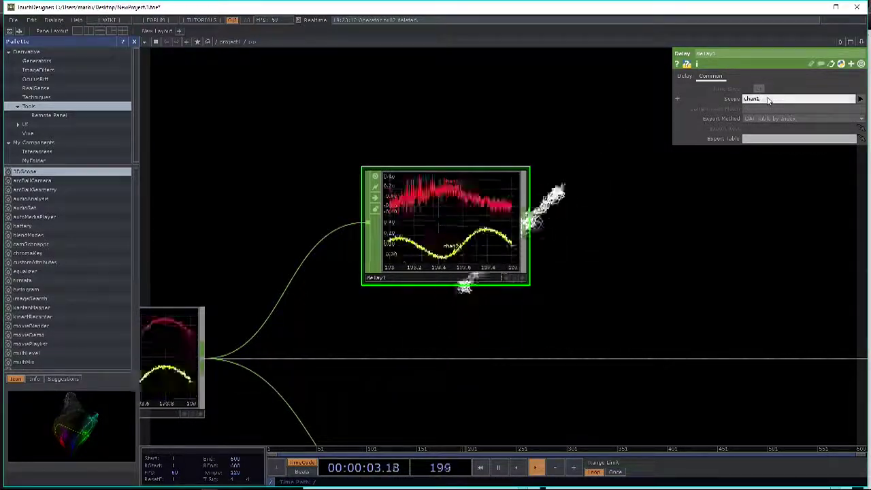
left_click(861, 100)
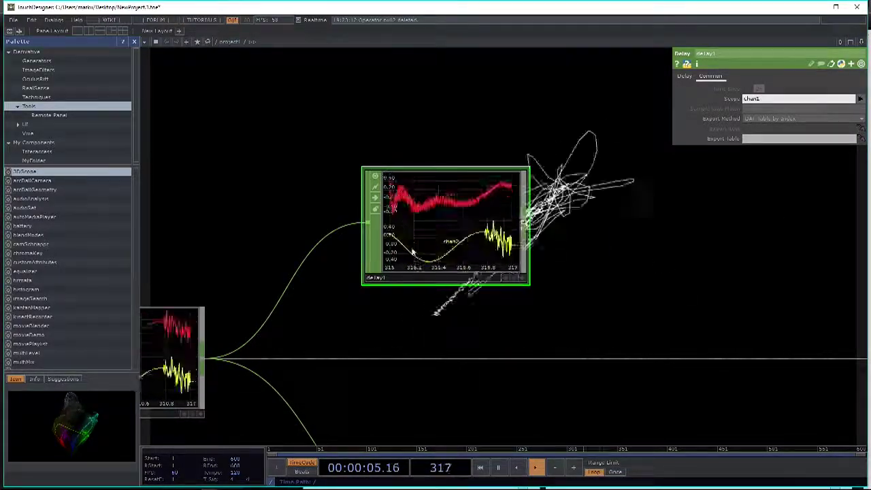
Compare the Delay CHOP's two channel waveforms with those of the Audio File In CHOP
scroll(399, 195, "up", 2)
scroll(399, 195, "down", 3)
scroll(391, 188, "up", 3)
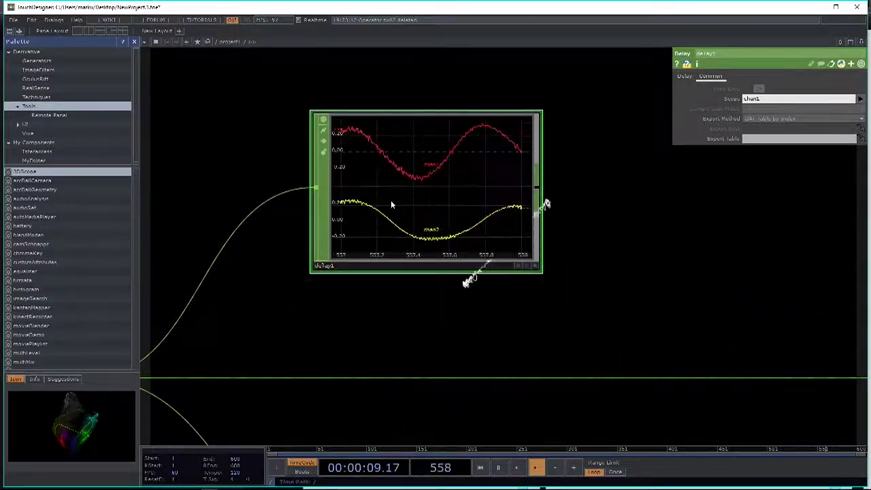
scroll(390, 200, "down", 2)
scroll(213, 268, "up", 2)
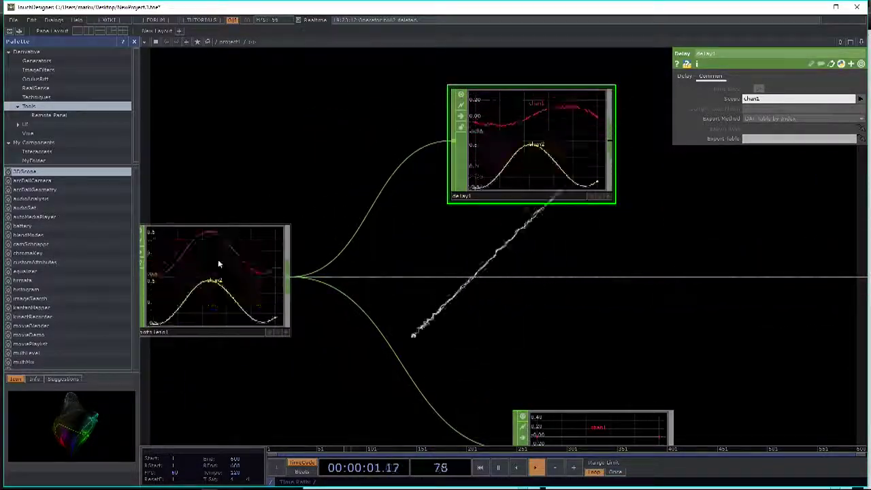
scroll(218, 259, "down", 4)
scroll(394, 199, "up", 4)
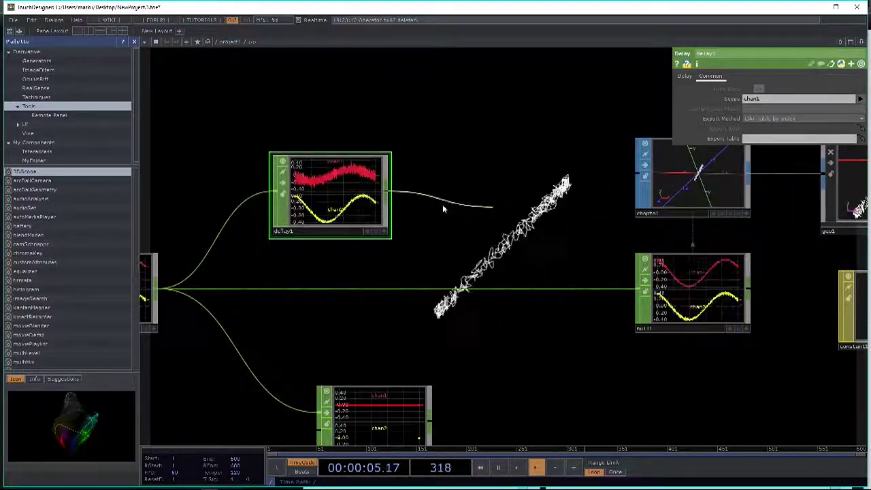
Connect the Delay CHOP's output to the Null CHOP, replacing its direct link from the Audio File In CHOP
left_click_drag(390, 194, 616, 295)
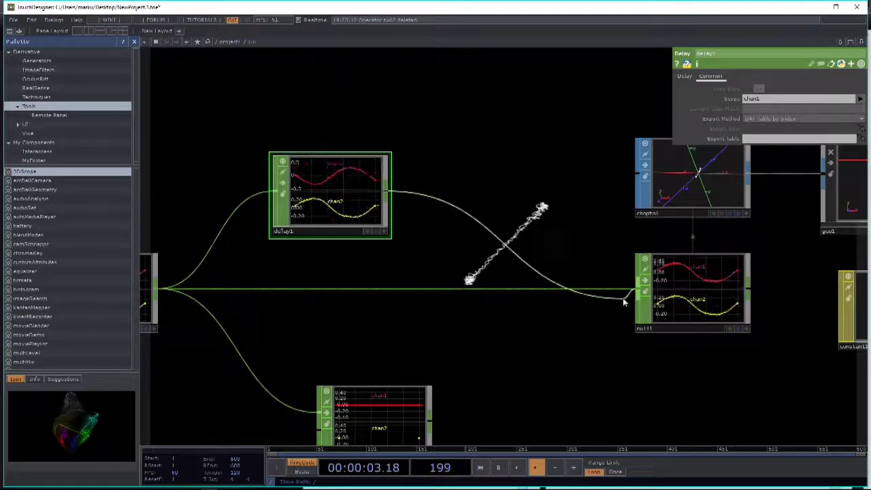
left_click_drag(625, 300, 622, 297)
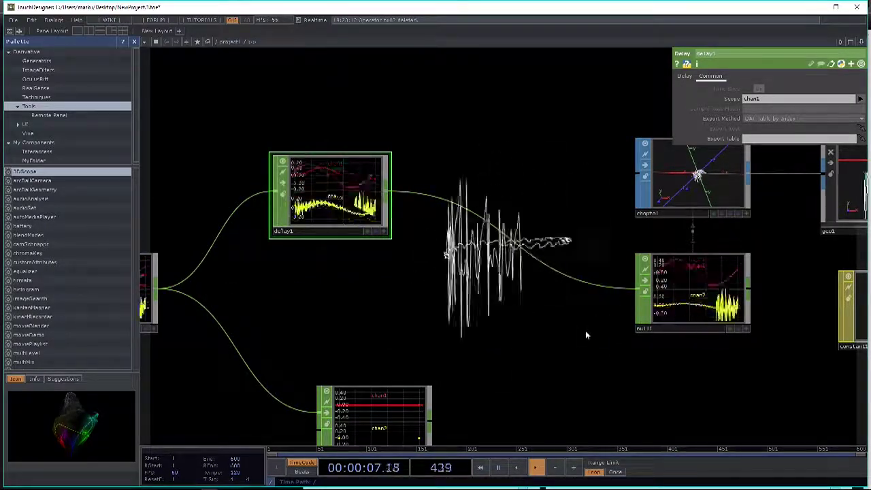
scroll(510, 343, "down", 3)
scroll(430, 237, "down", 5)
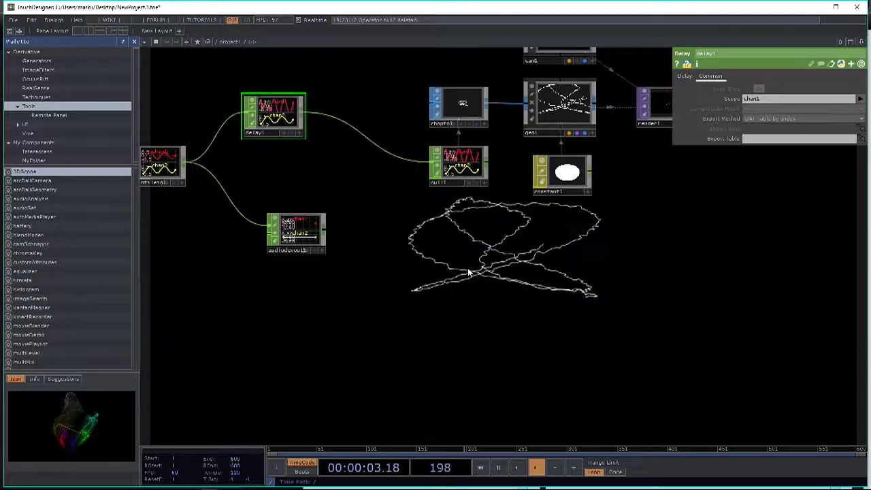
Move the Delay CHOP in line between the Audio File In CHOP and the Null CHOP
left_click(294, 230)
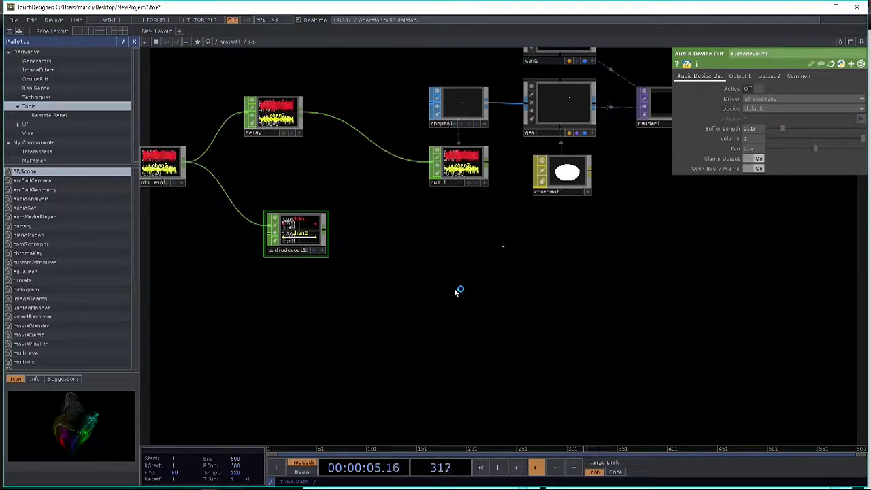
left_click_drag(455, 291, 495, 324)
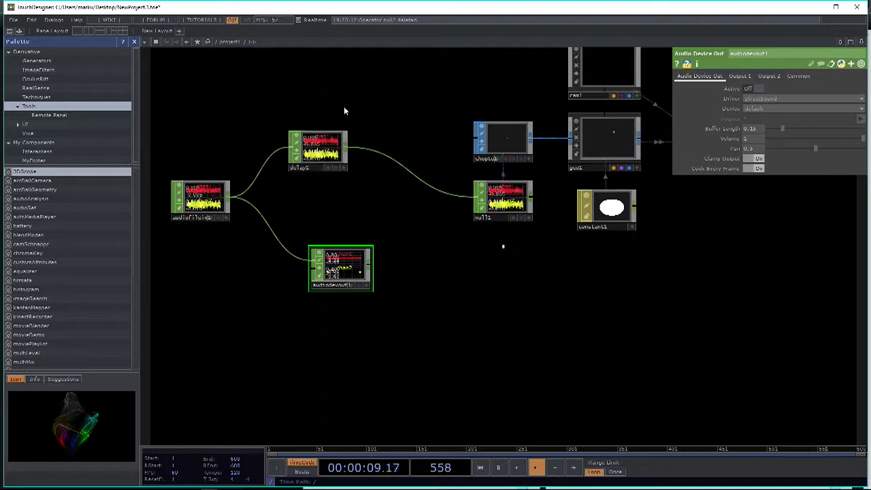
left_click_drag(326, 145, 340, 194)
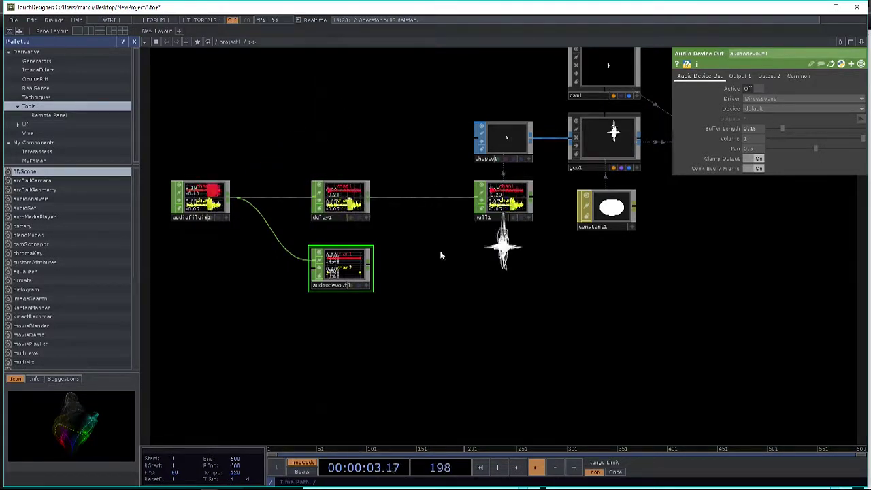
scroll(554, 276, "down", 2)
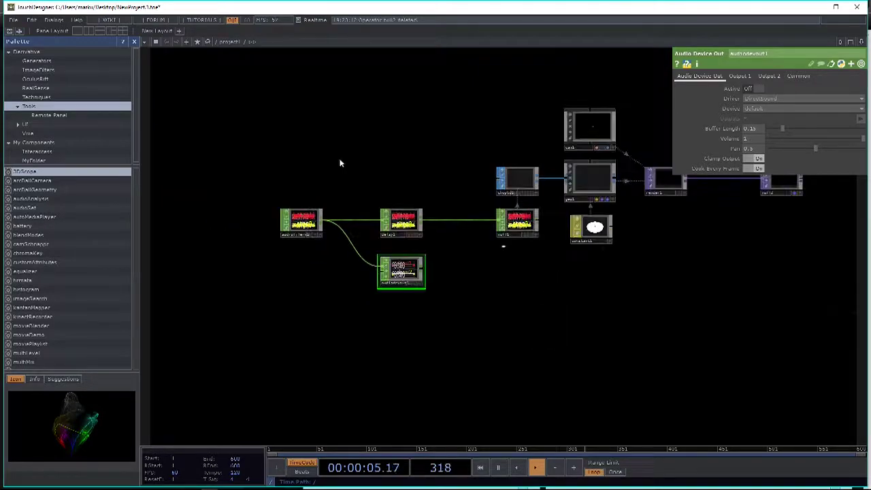
Move the CHOP chain and the CHOP to SOP away from the Geometry COMP to make room between them
left_click_drag(538, 305, 537, 304)
left_click_drag(517, 221, 378, 224)
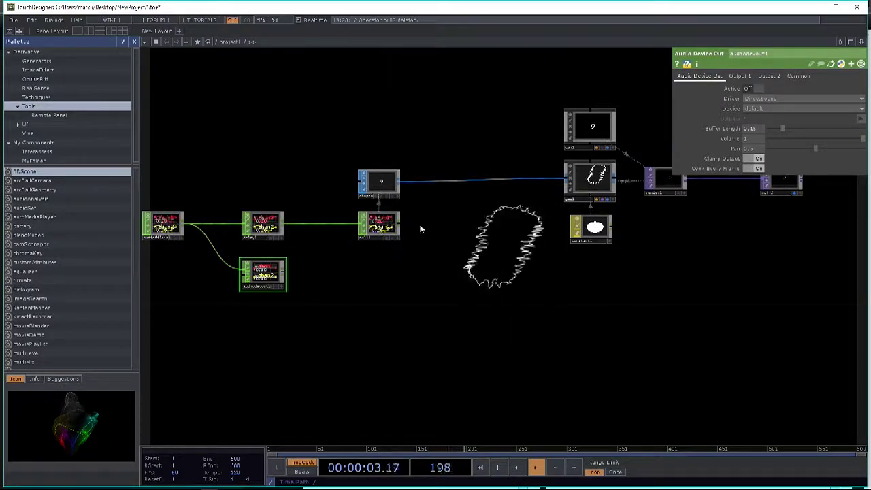
left_click_drag(424, 208, 535, 199)
right_click_drag(249, 148, 580, 308)
left_click_drag(500, 216, 475, 214)
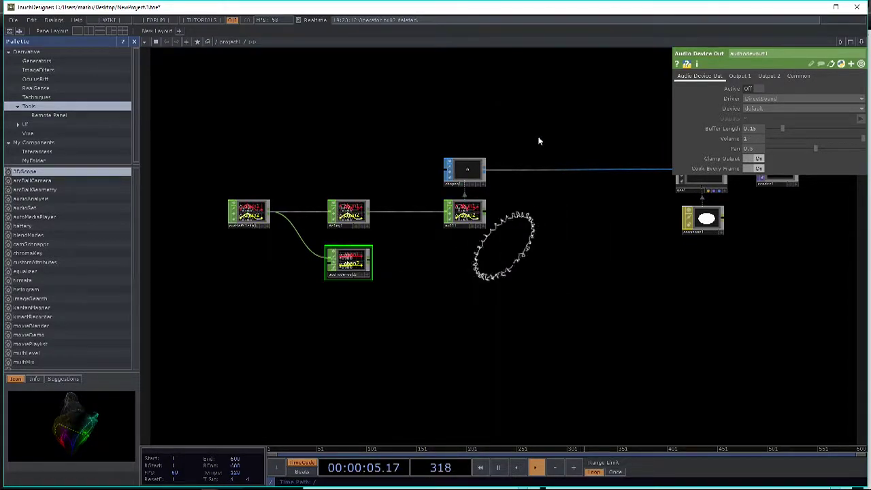
left_click_drag(556, 129, 435, 186)
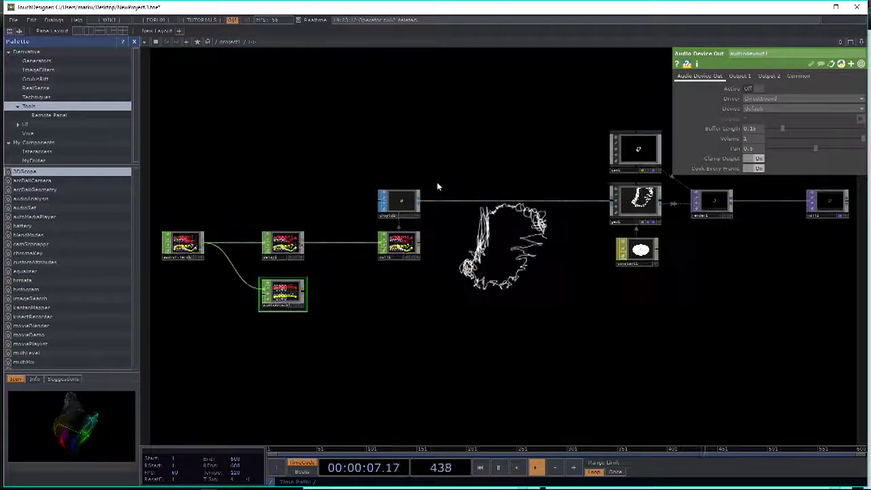
Insert a Particle SOP on the wire between the CHOP to SOP and the Geometry COMP
scroll(510, 159, "up", 3)
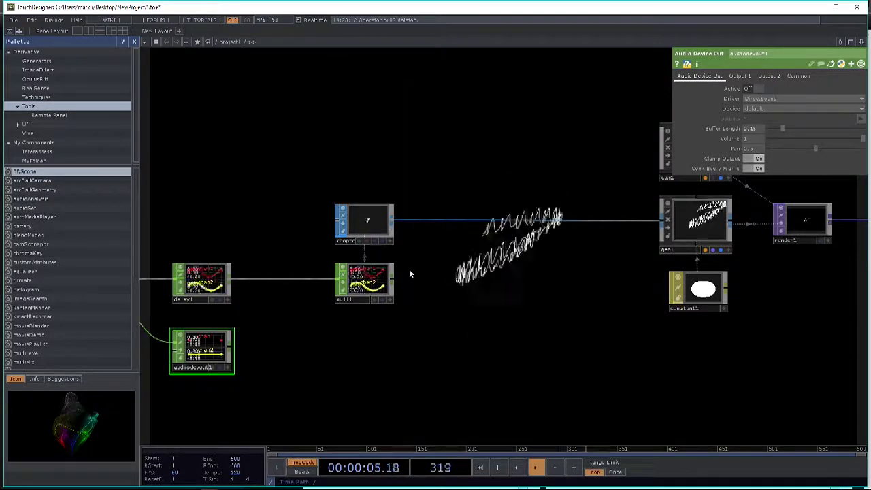
right_click(392, 225)
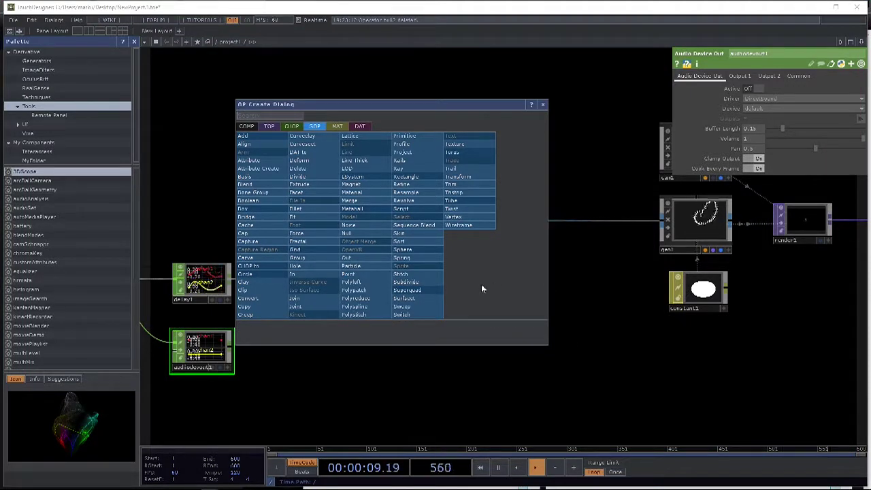
type("part")
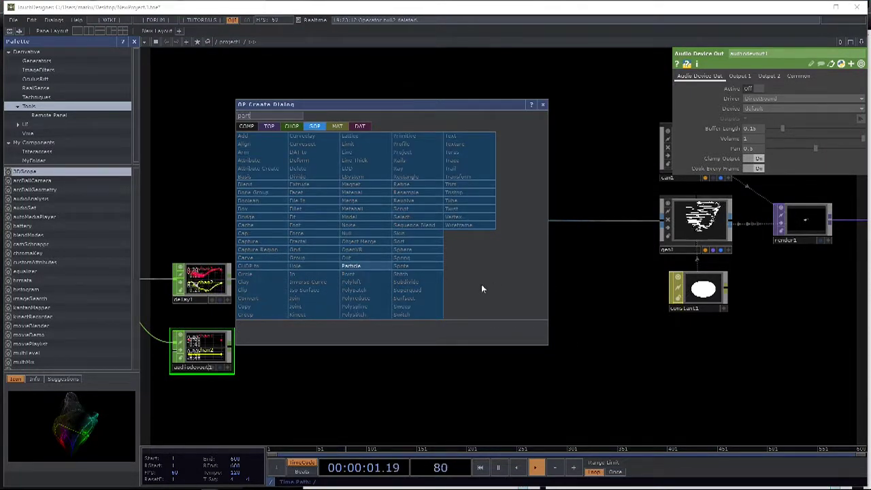
left_click(377, 271)
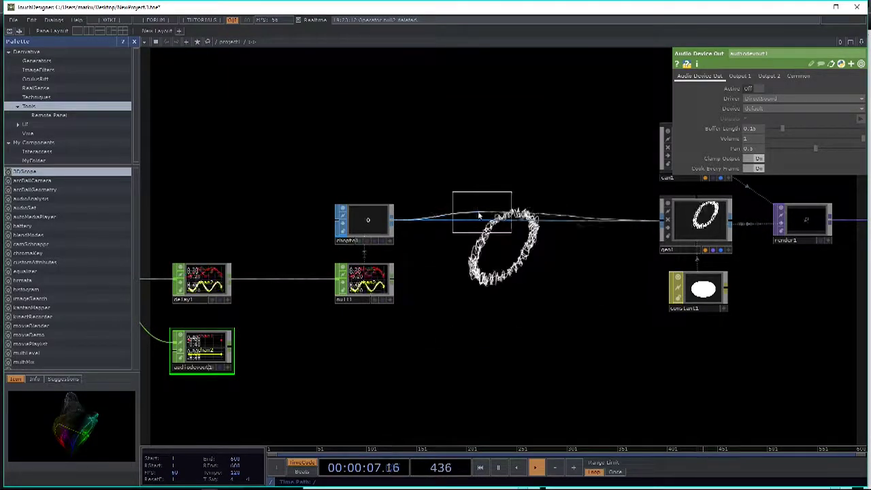
left_click(471, 223)
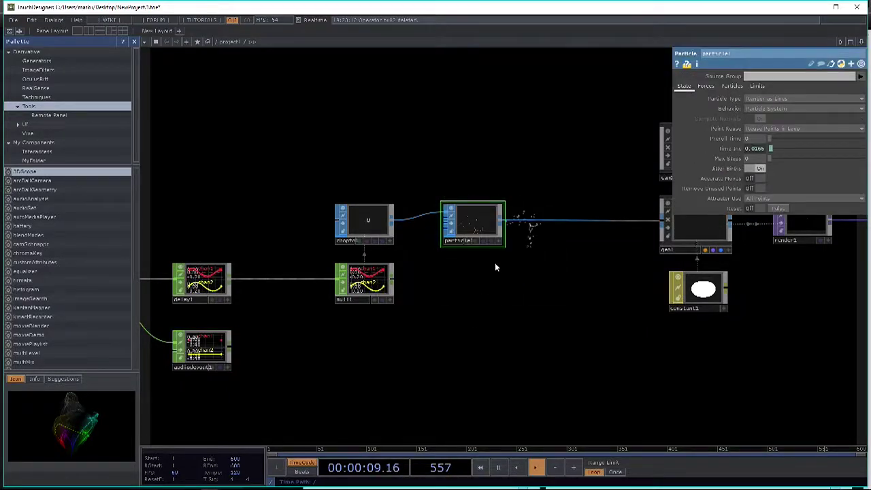
Examine the rendered particles and find the particlesGpu component among the palette's Tools
key("h")
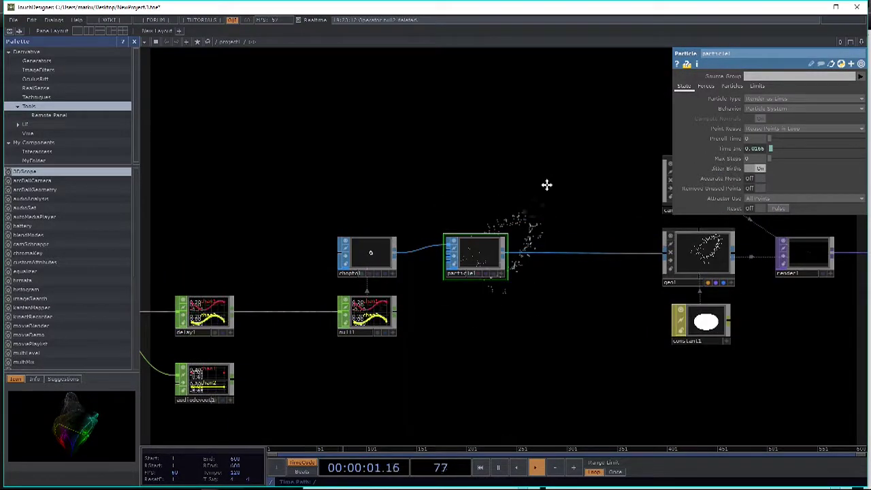
left_click_drag(446, 306, 433, 301)
key("h")
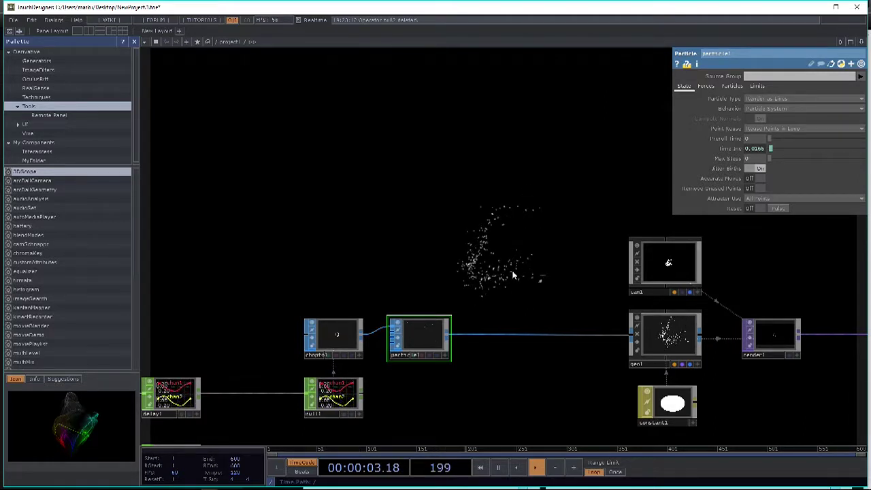
left_click_drag(475, 283, 469, 282)
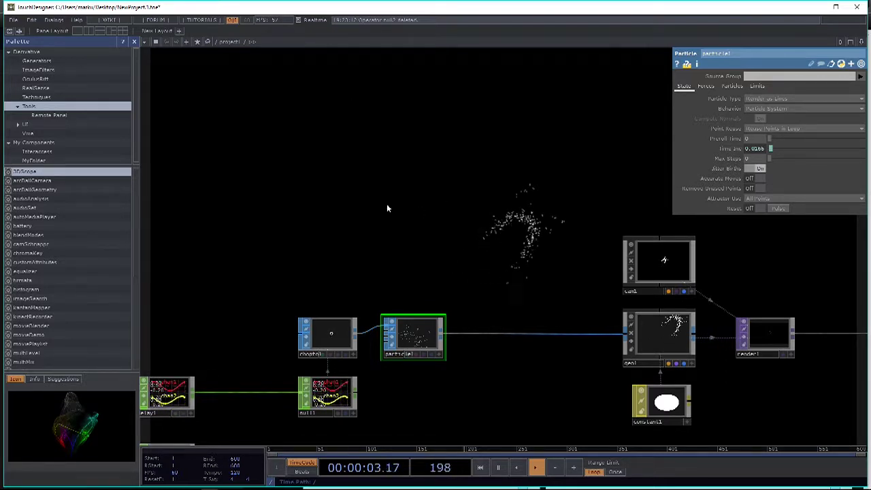
left_click_drag(327, 217, 371, 238)
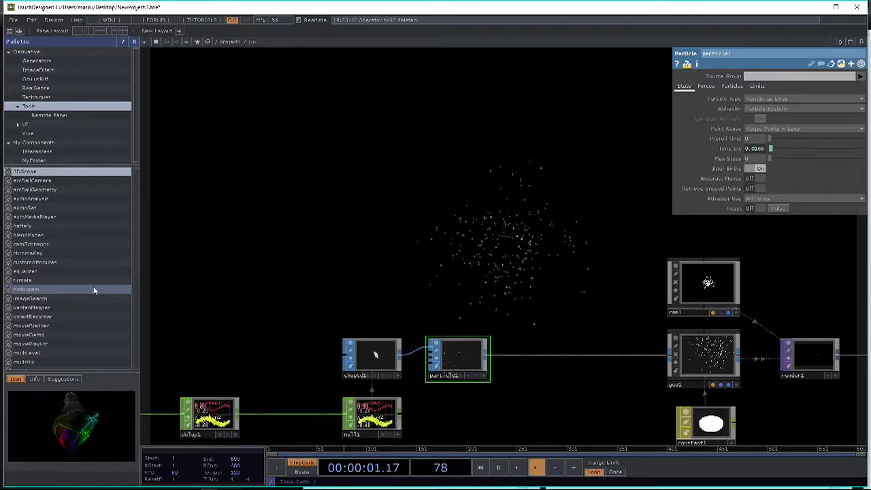
scroll(77, 294, "down", 3)
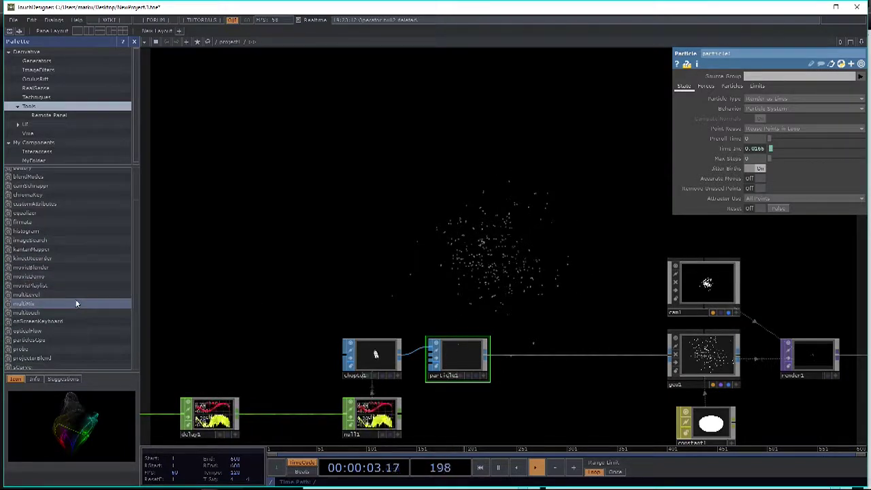
scroll(76, 302, "down", 1)
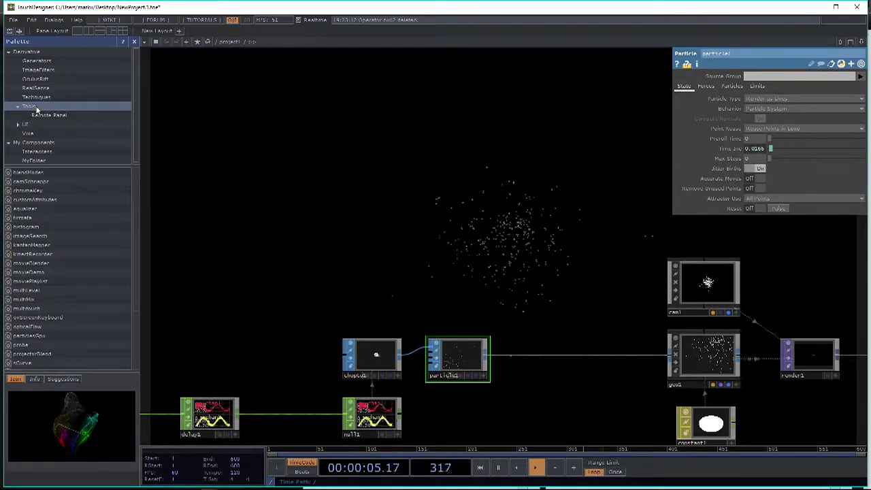
scroll(54, 282, "down", 2)
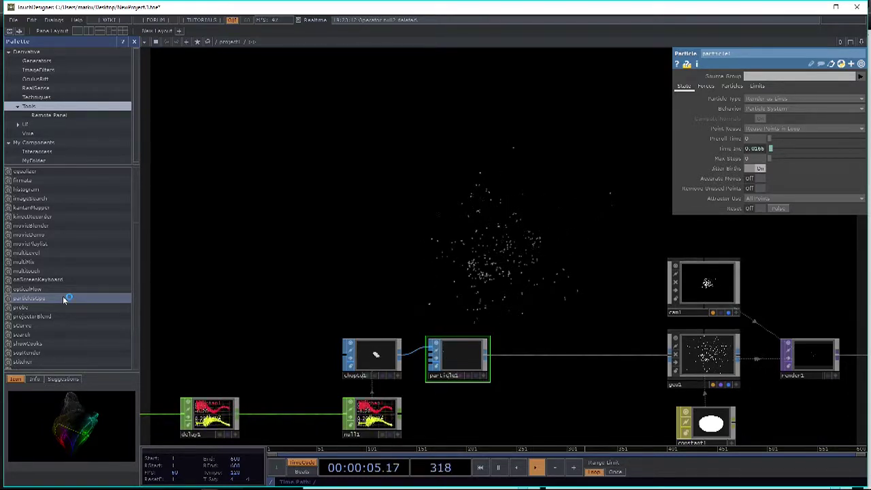
Set the Particle SOP's Life Expect to 0.1 and, after checking the CHOP to SOP's point count, its Birth to 735*60
left_click_drag(425, 260, 420, 224)
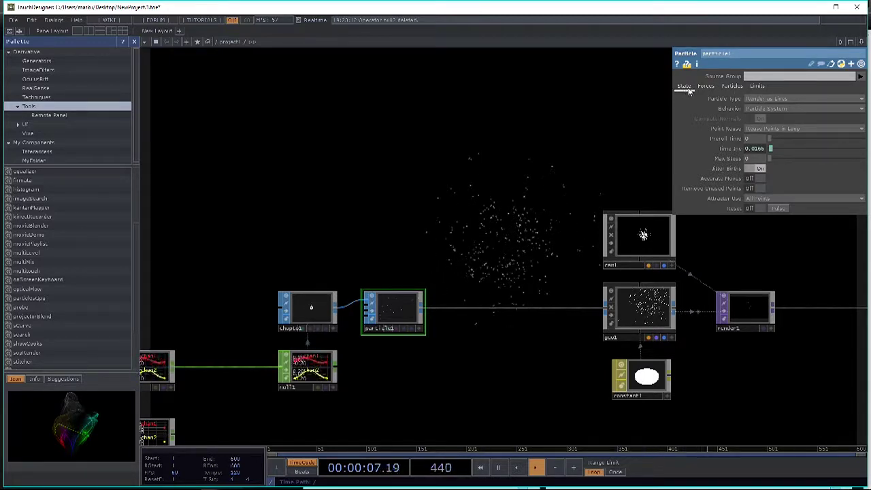
left_click(732, 87)
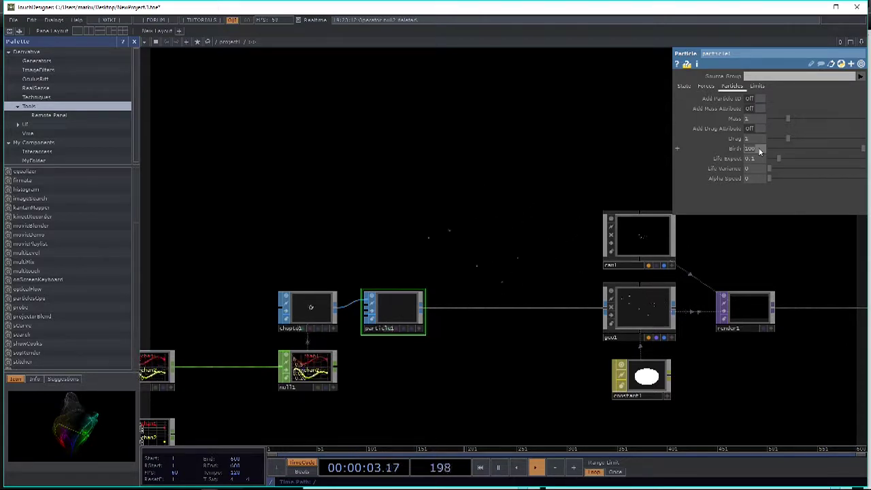
middle_click(315, 307)
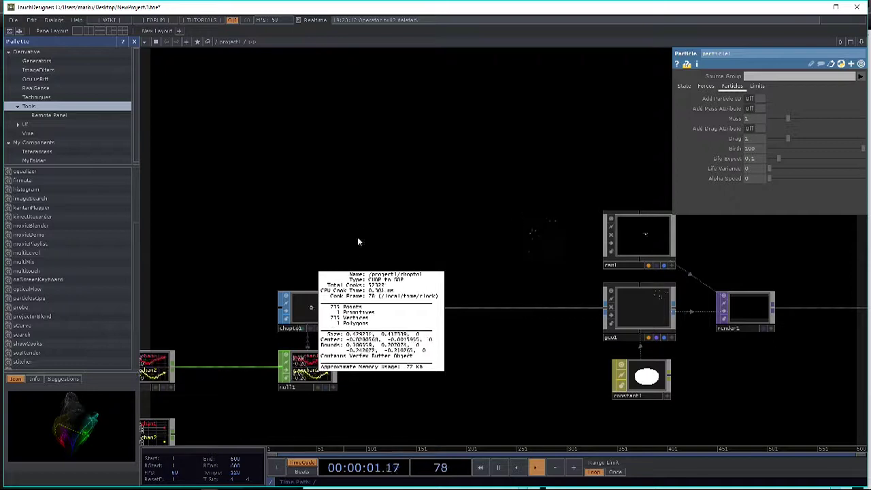
left_click(404, 306)
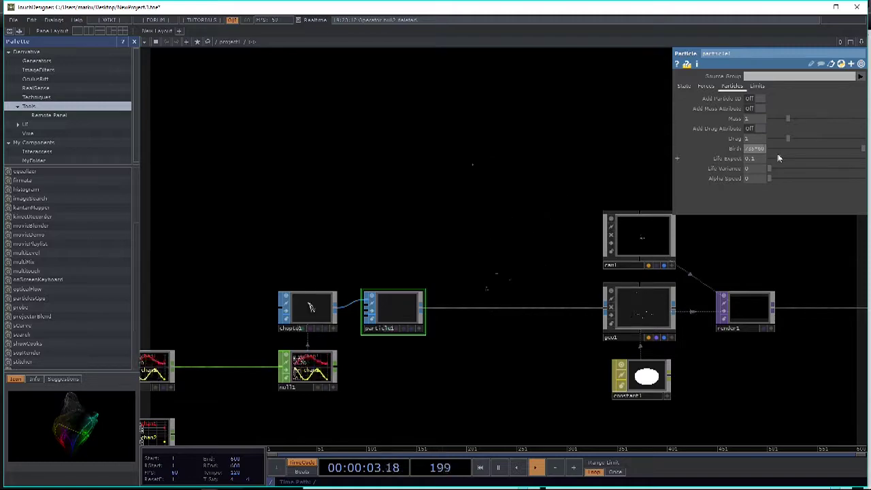
key("Return")
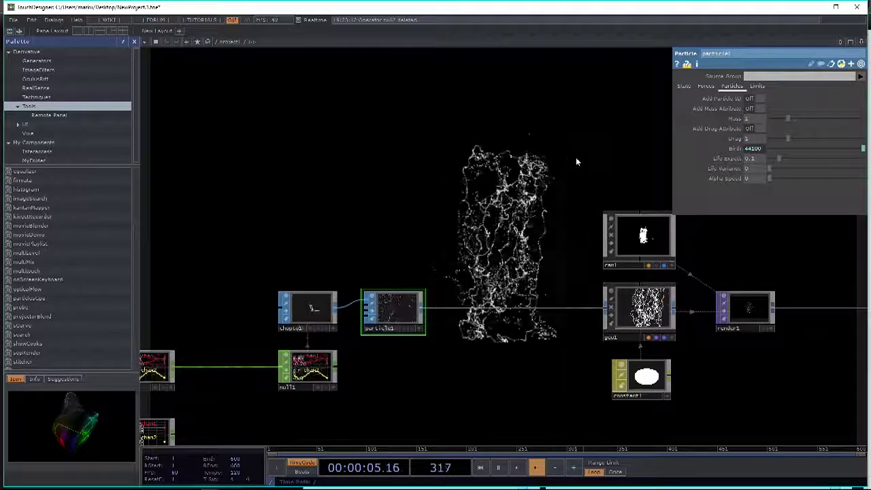
Try a Life Expect of 0.14 on the Particle SOP, inspect its point information, and set Life Expect to 0.101
mouse_move(750, 158)
left_mouse_down()
mouse_move(757, 143)
mouse_move(763, 160)
left_mouse_up()
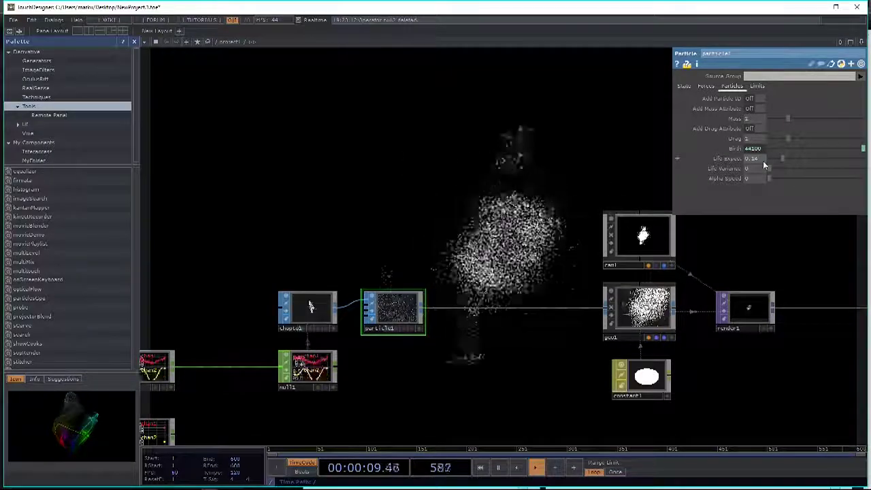
middle_click(403, 307)
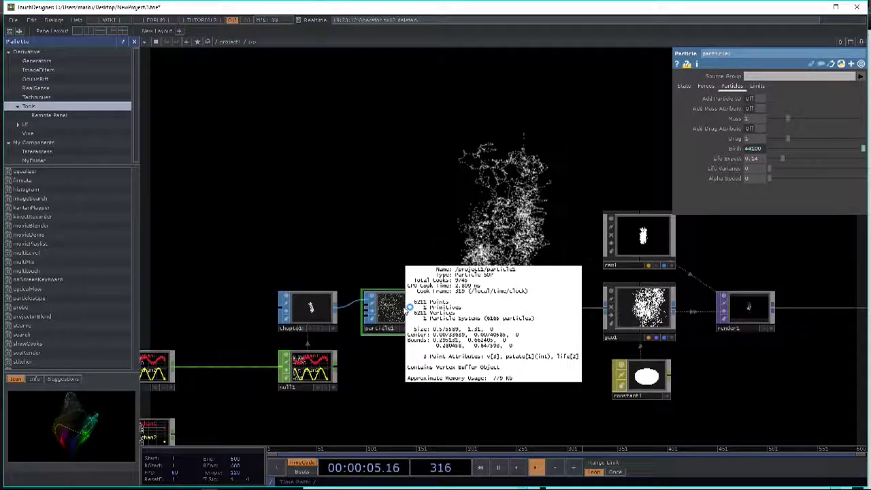
left_click_drag(774, 156, 776, 158)
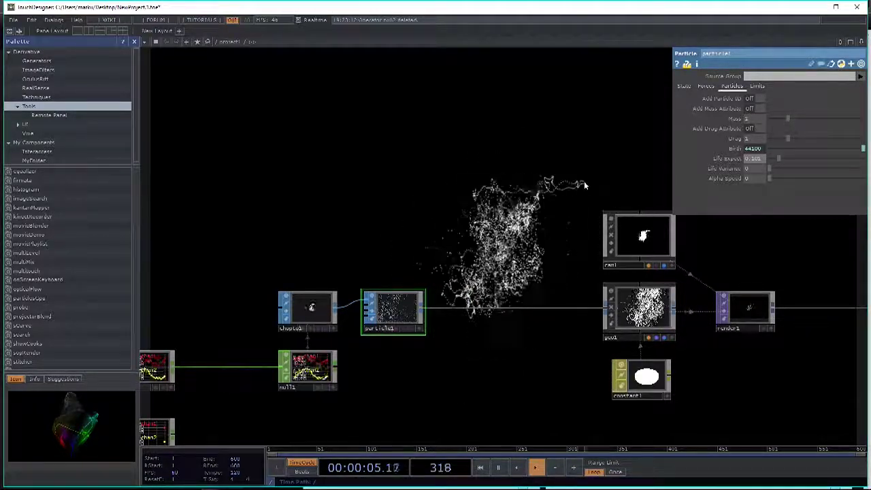
Set the Particle SOP's Turbulence force to 70 on all three axes
left_click(702, 85)
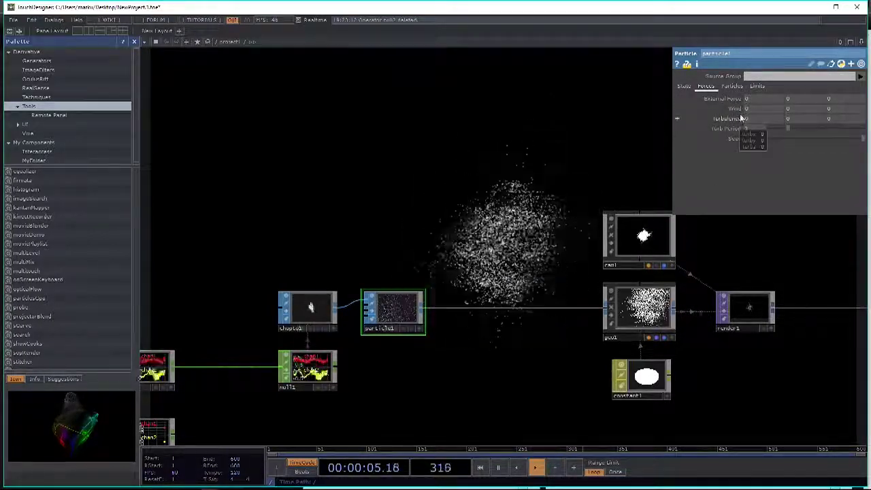
middle_click_drag(727, 118, 735, 106)
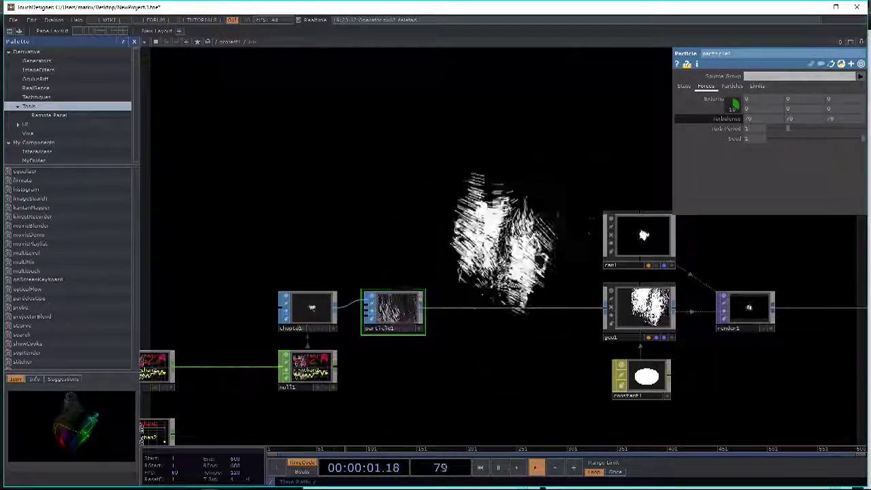
middle_click_drag(735, 106, 736, 102)
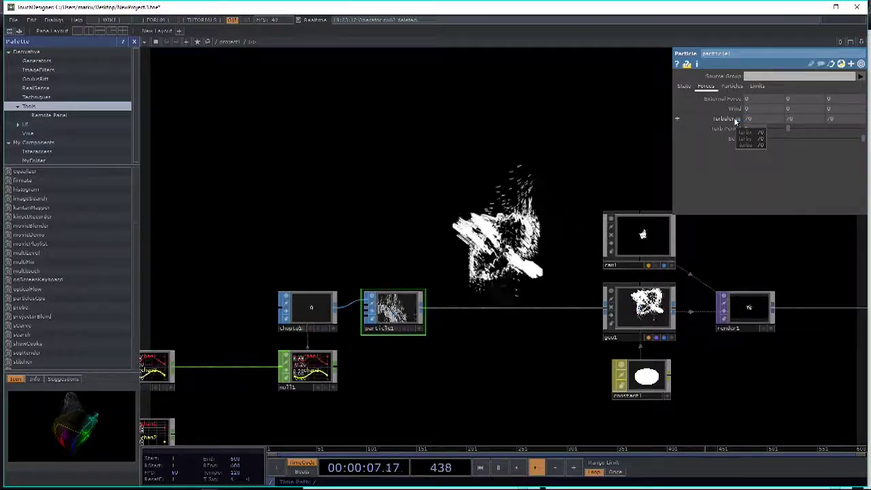
Try driving the Particle SOP's X turbulence with the expression op('cam1').par.tx and varying the camera's X translation
left_click(735, 120)
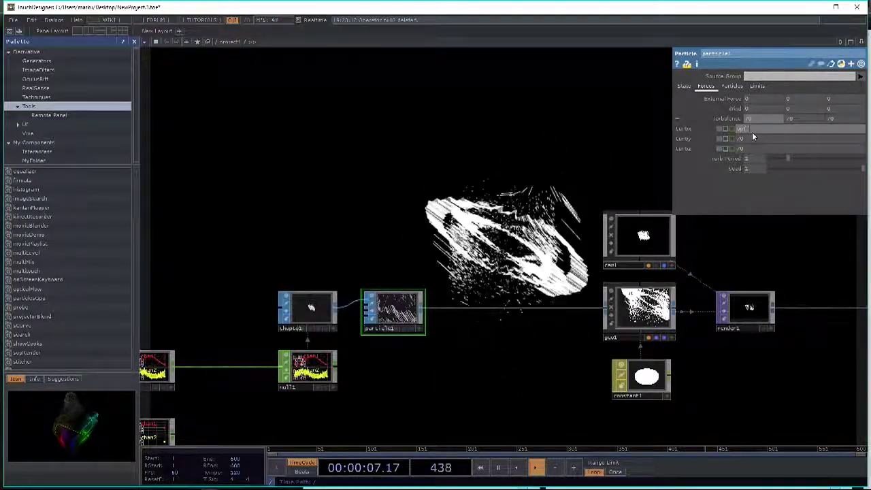
type("'cam1')")
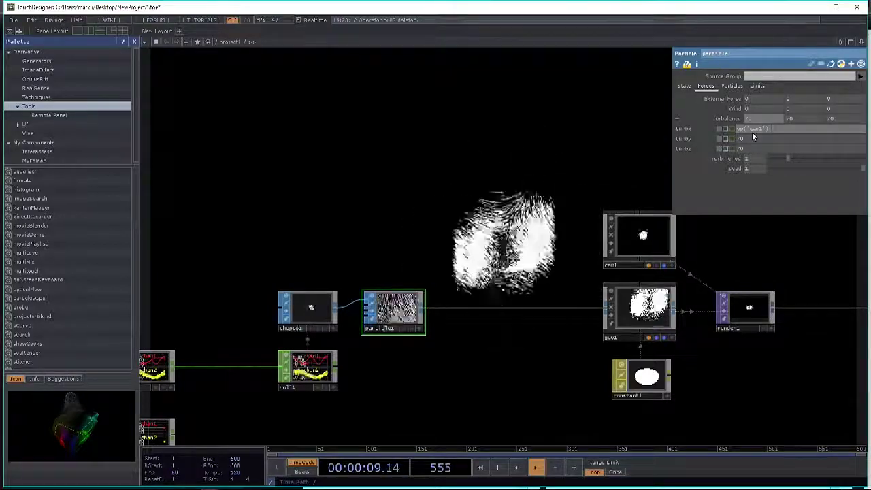
type(".ou")
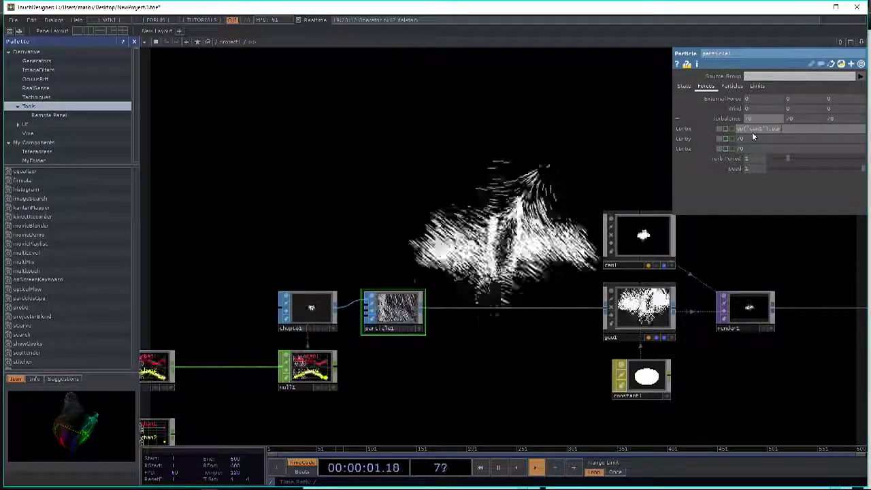
type(".")
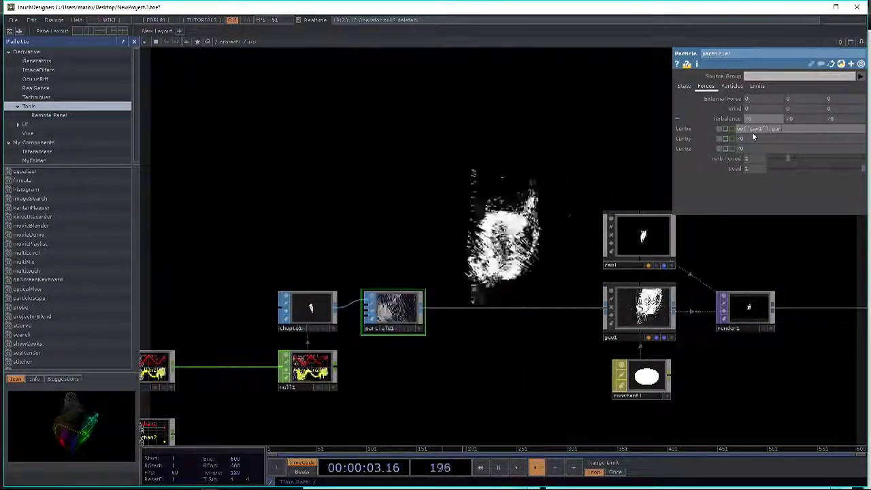
type("tx")
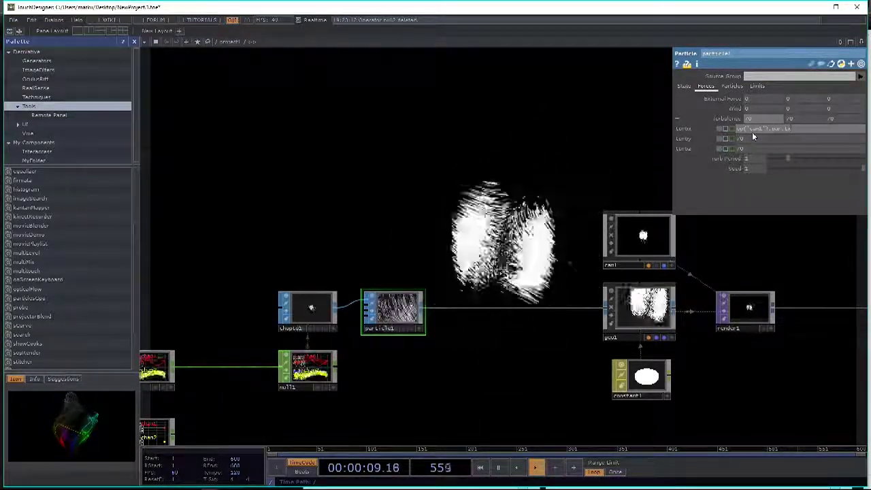
key("Return")
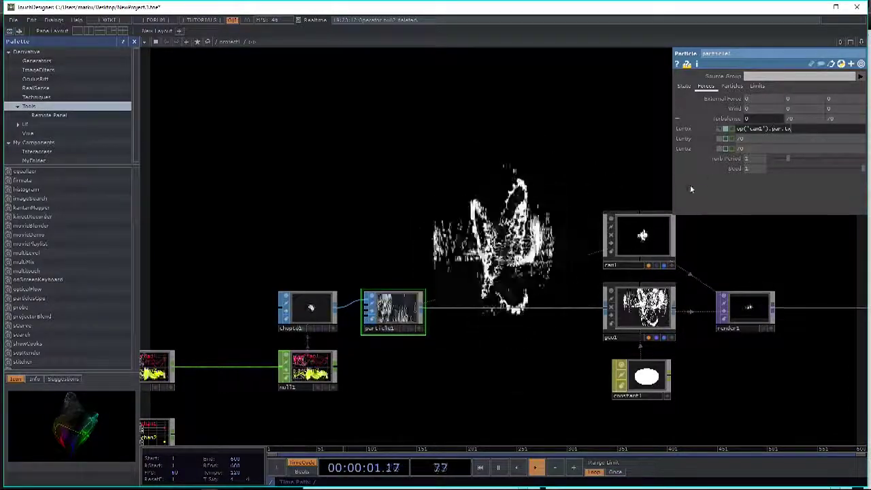
left_click(636, 235)
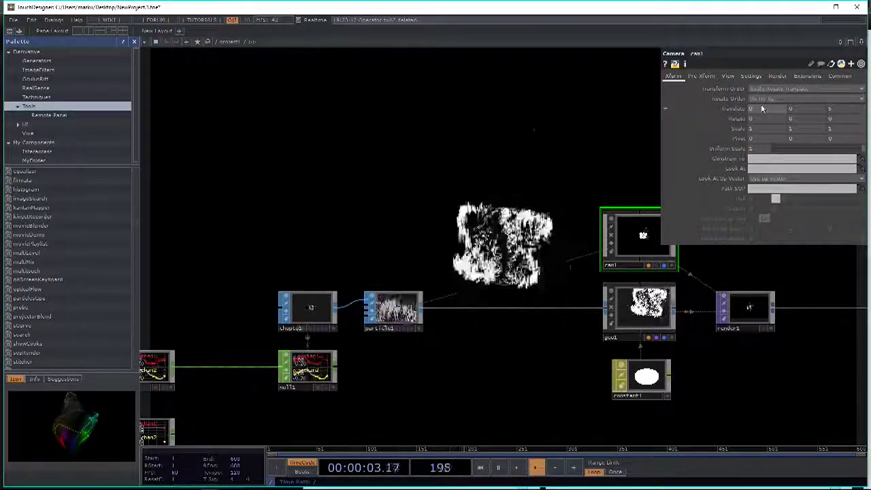
middle_click_drag(758, 93, 761, 93)
Try math.sin(op('cam1').par.tx) as the Particle SOP's X turbulence, and return that axis to the constant 70
left_click(404, 313)
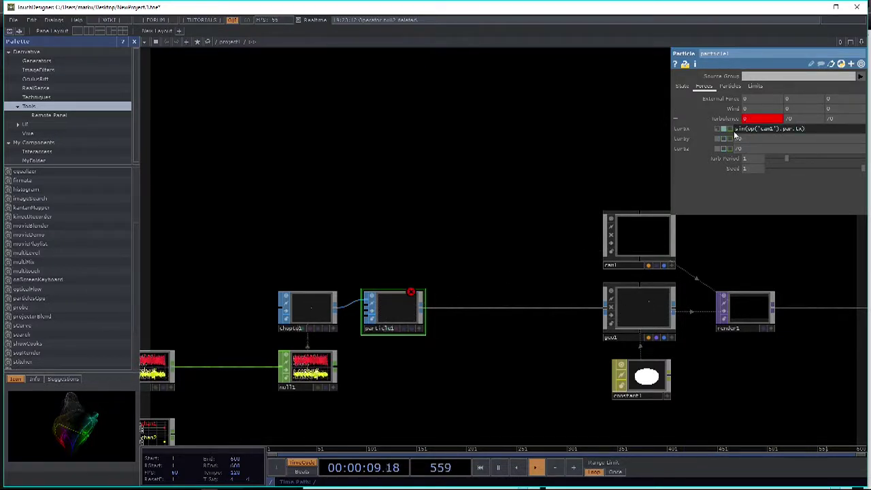
type("math.")
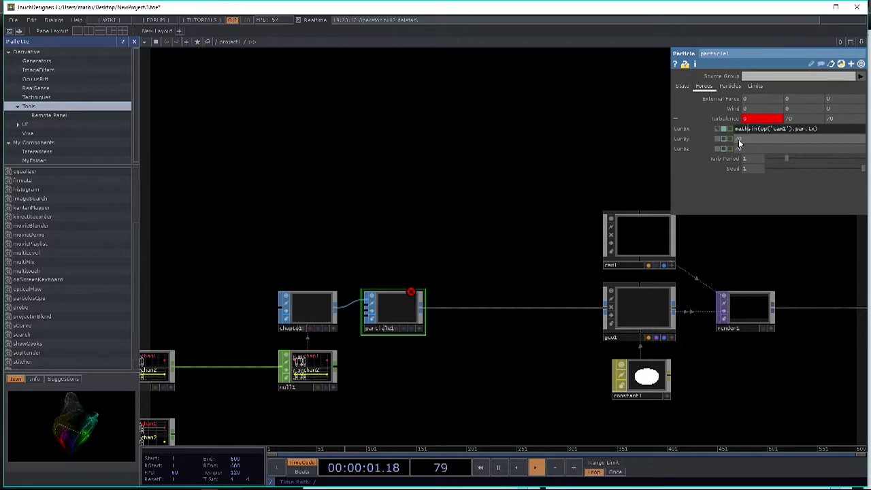
key("Return")
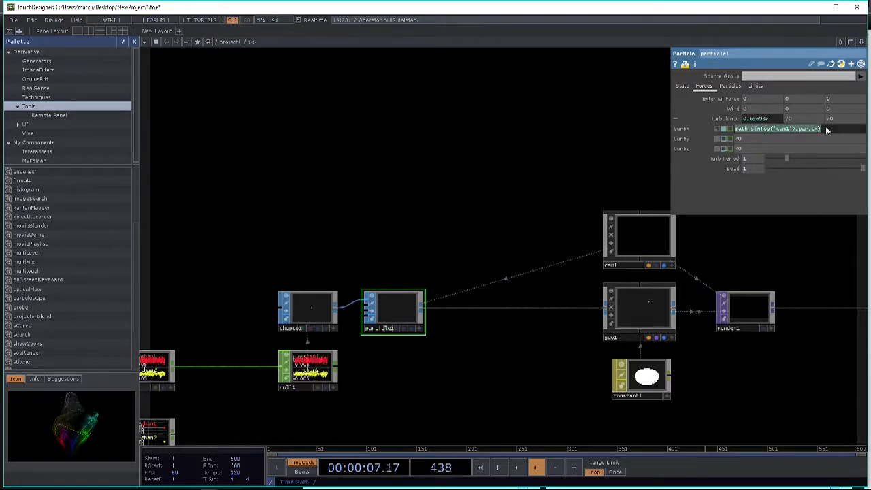
mouse_move(825, 129)
key("BackSpace")
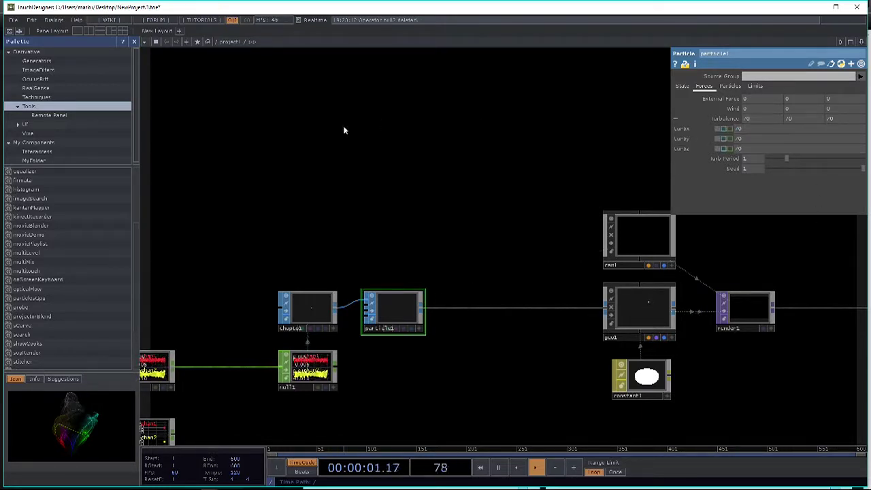
Inspect the Audio File In CHOP's source file path and playback parameters
scroll(447, 224, "down", 3)
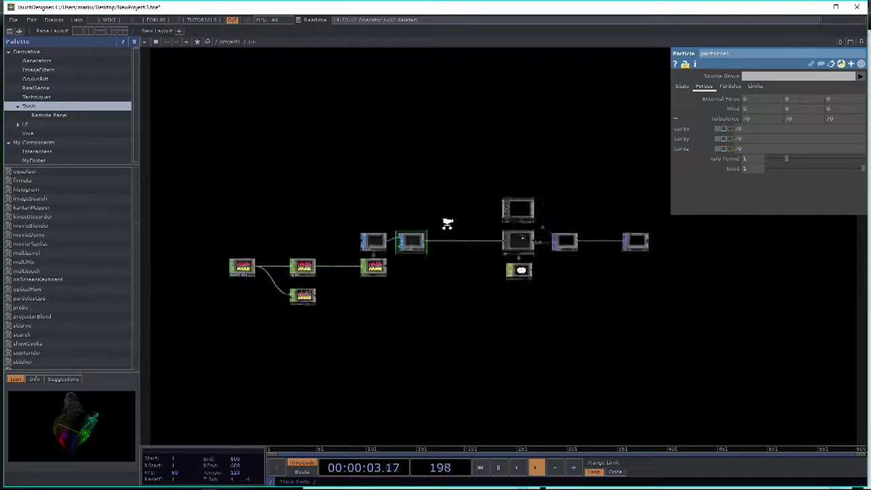
scroll(314, 232, "up", 10)
left_click(320, 231)
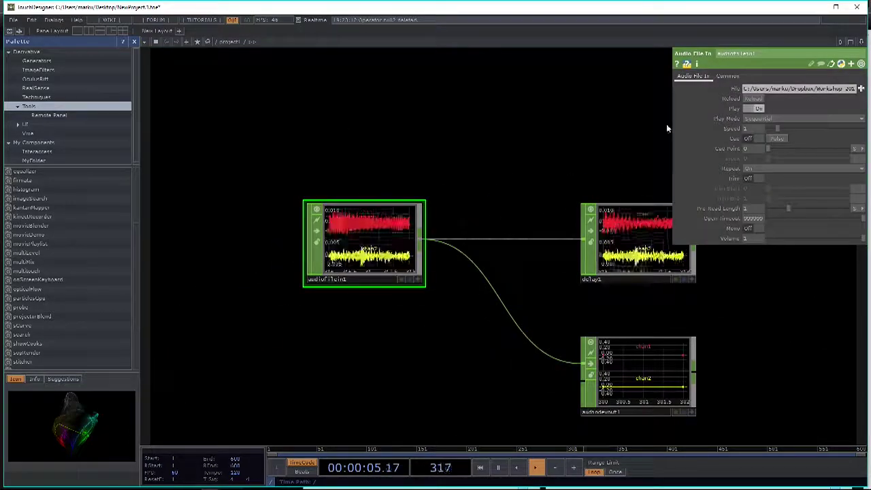
left_click_drag(289, 156, 258, 188)
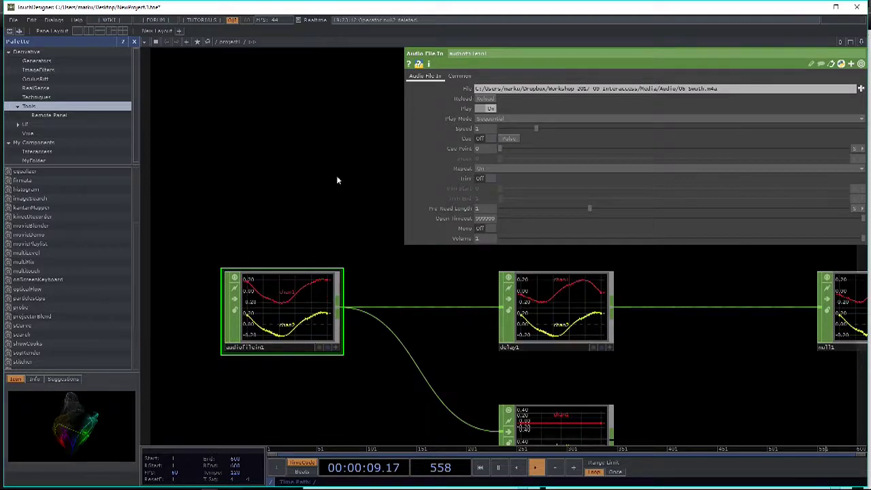
key("p")
scroll(410, 245, "up", 5)
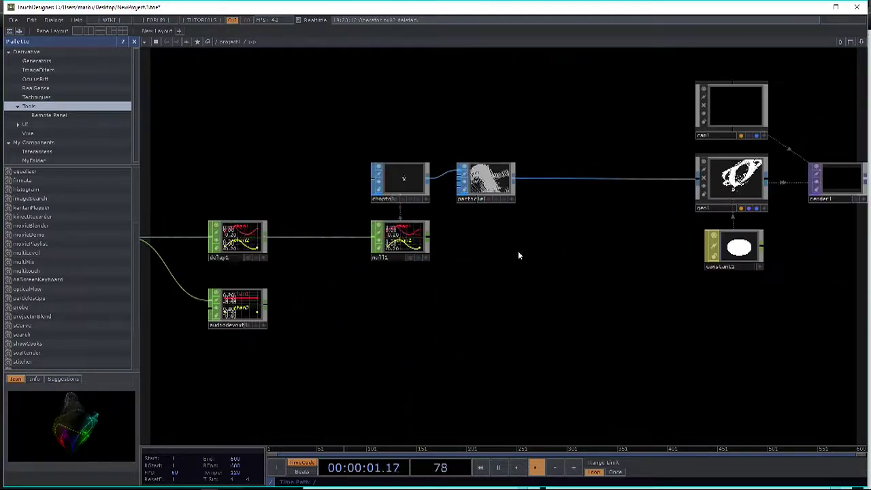
Reset the camera's X translation so the particles are back in its view
left_click(593, 150)
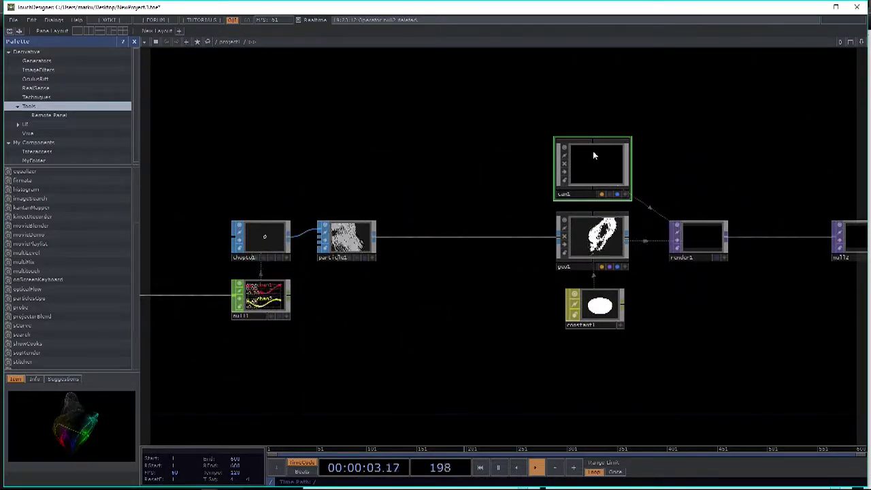
key("p")
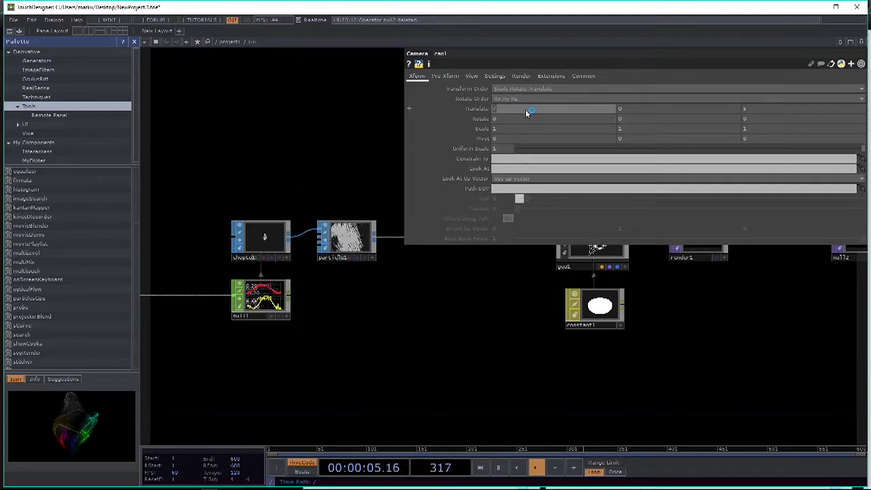
key("p")
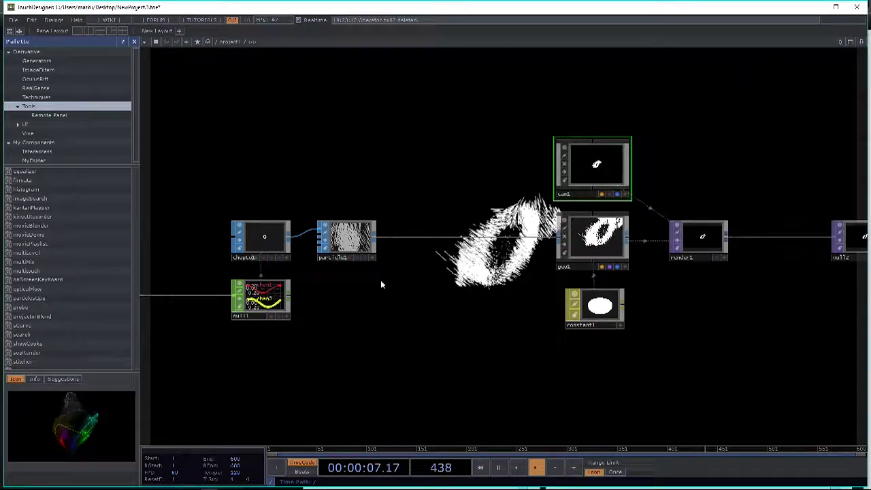
Move the null2 TOP farther away from render1 to make room for more operators between them
scroll(401, 320, "down", 3)
left_click_drag(531, 332, 447, 317)
scroll(446, 315, "up", 3)
left_click_drag(433, 352, 461, 342)
left_click_drag(566, 260, 724, 257)
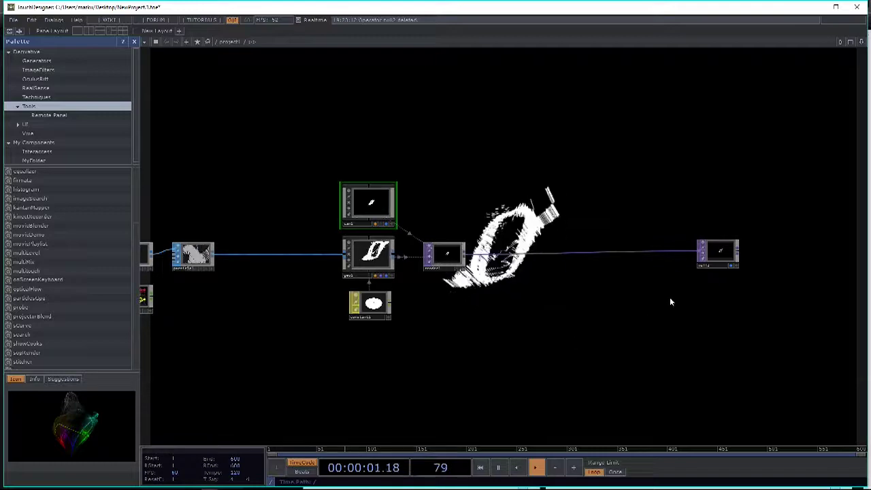
left_click_drag(720, 253, 759, 255)
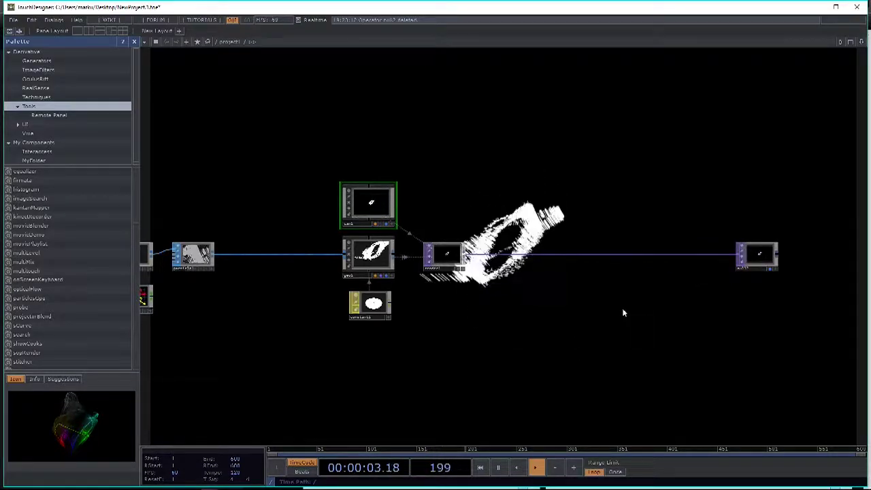
scroll(623, 313, "up", 3)
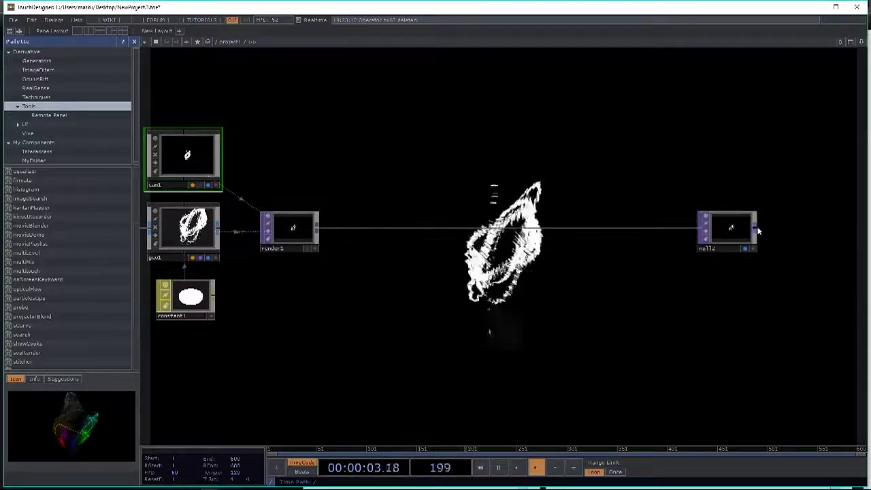
Branch a Feedback TOP off render1's output, place it below the render1–null2 wire and show its parameters
left_click(317, 231)
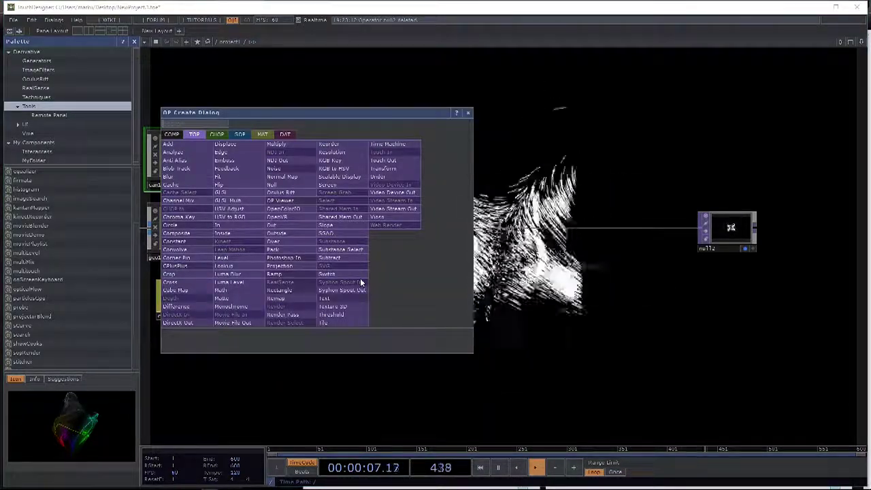
type("feed")
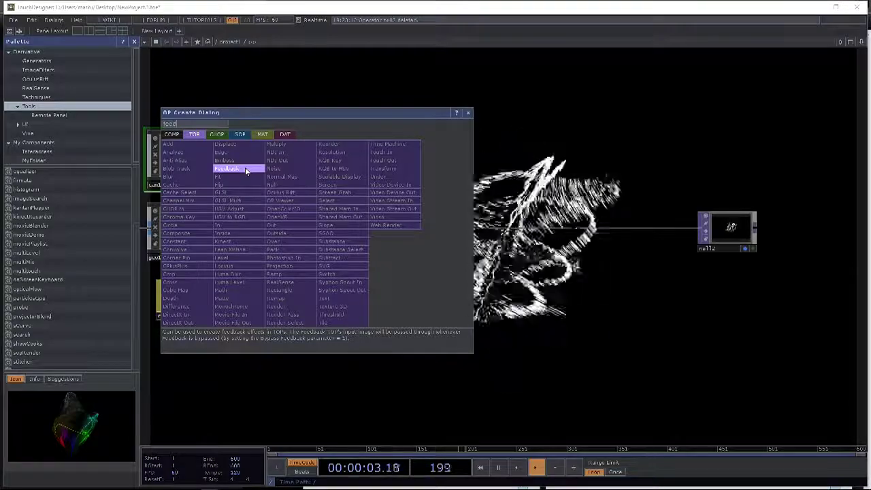
left_click(245, 171)
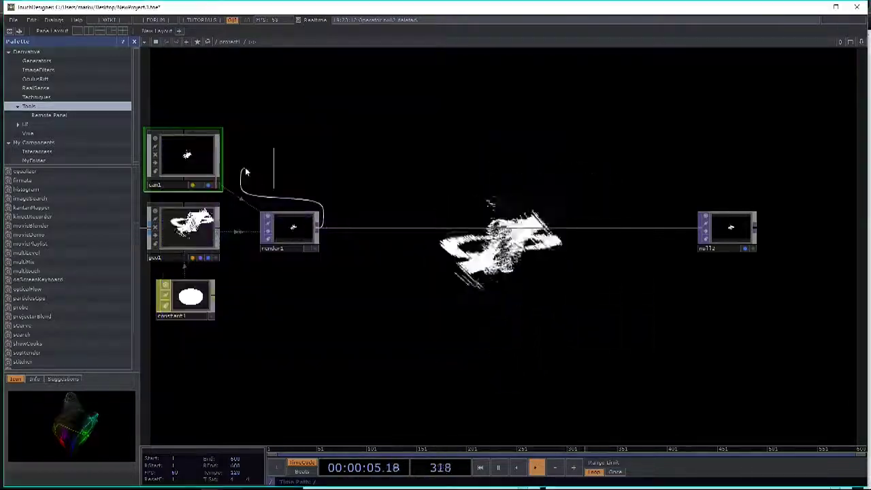
left_click(404, 286)
left_click_drag(427, 306, 406, 310)
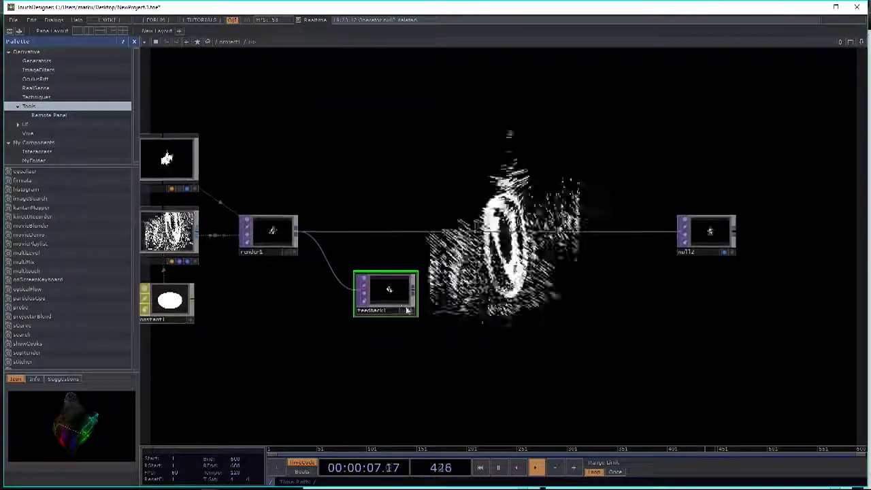
key("p")
left_click_drag(603, 333, 599, 369)
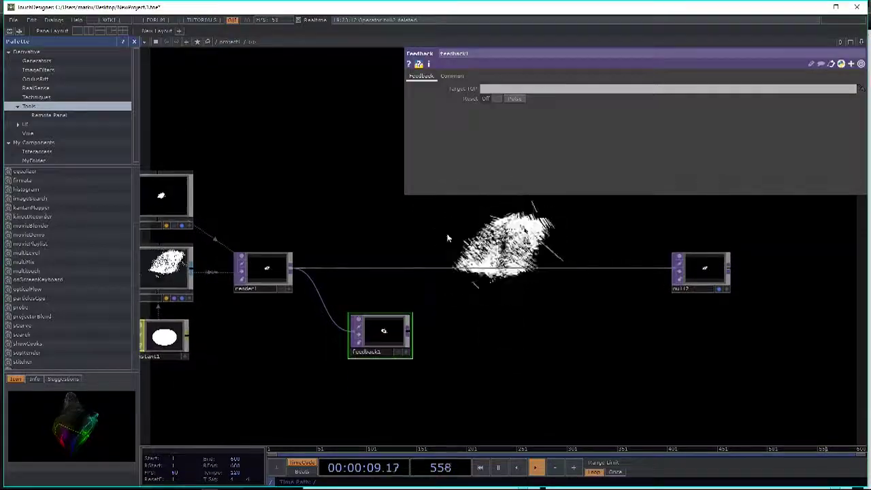
left_click_drag(404, 147, 605, 147)
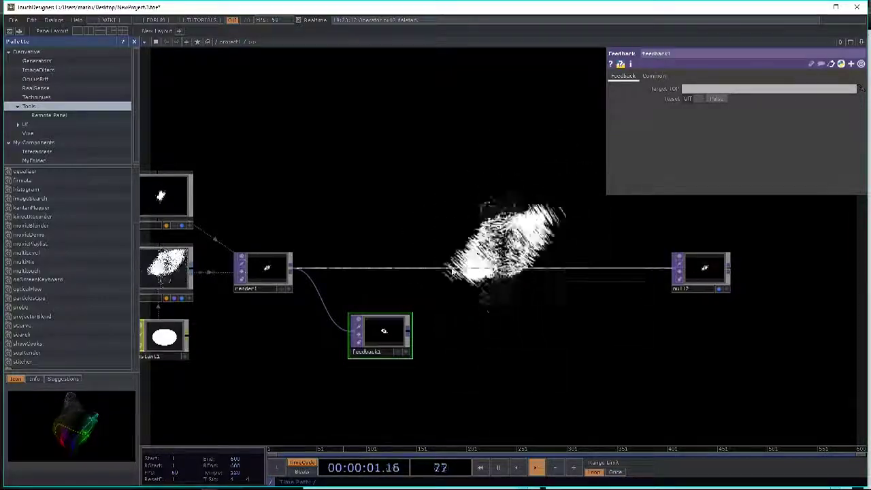
Insert an Over TOP between render1 and null2, and connect feedback1 to its second input
left_click_drag(476, 315, 374, 204)
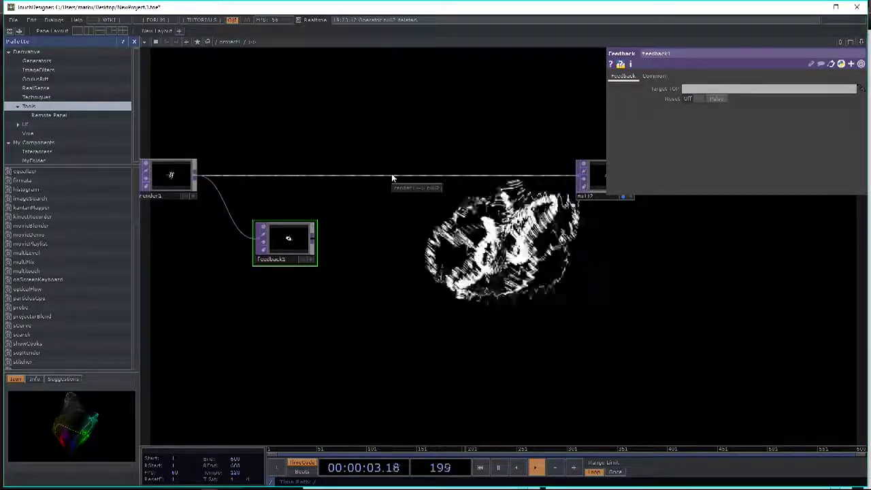
right_click(391, 177)
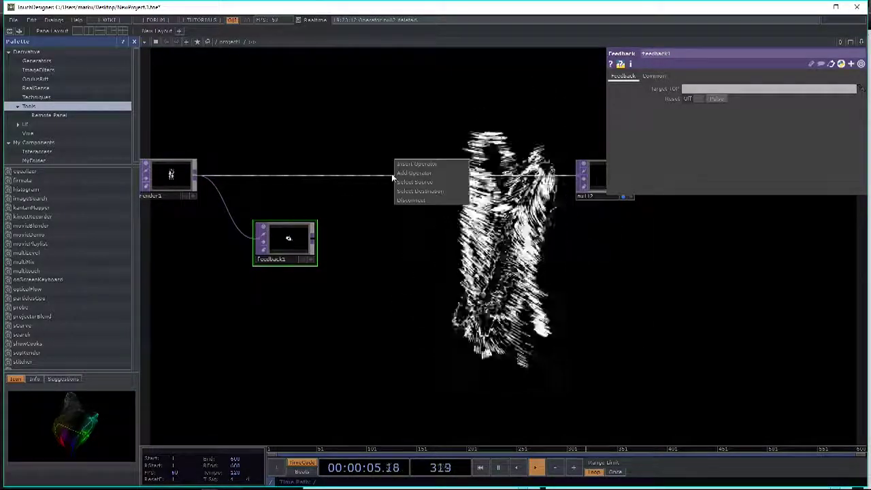
left_click(440, 163)
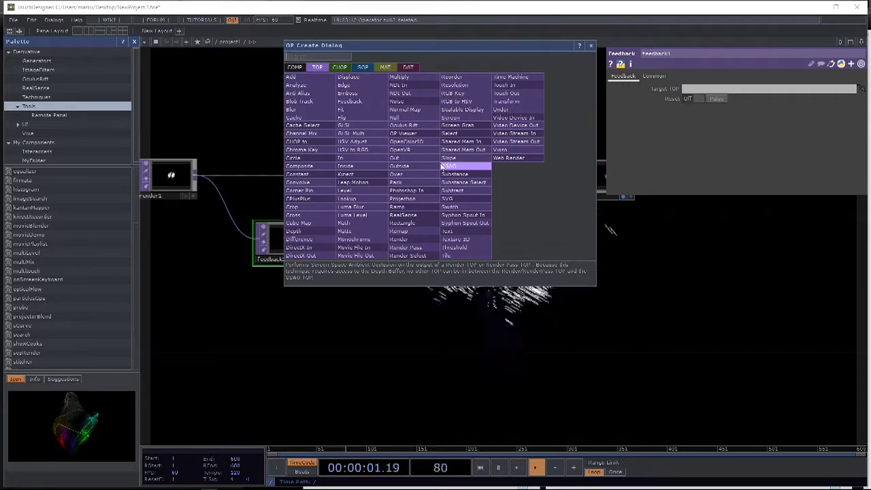
type("over")
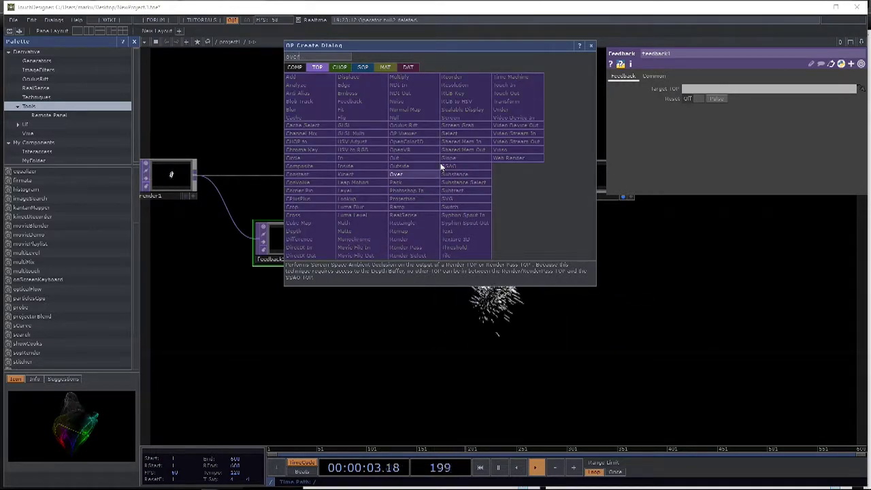
left_click(430, 176)
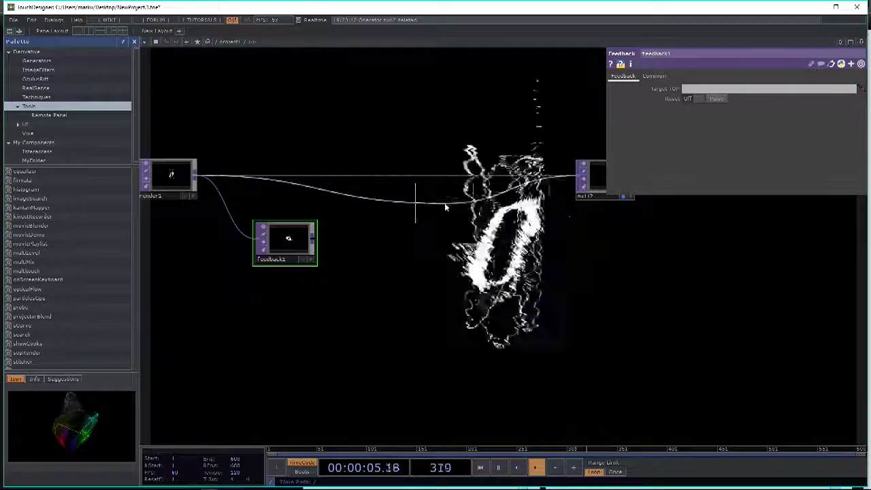
left_click(461, 185)
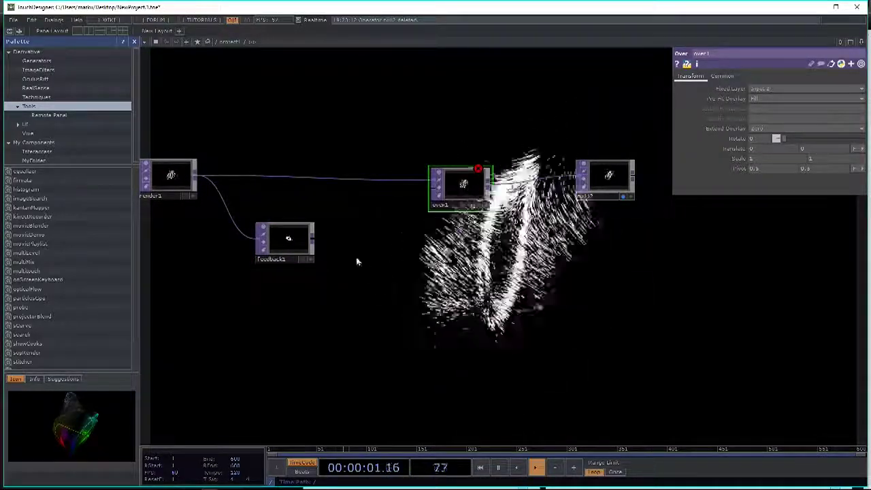
left_click_drag(313, 239, 435, 190)
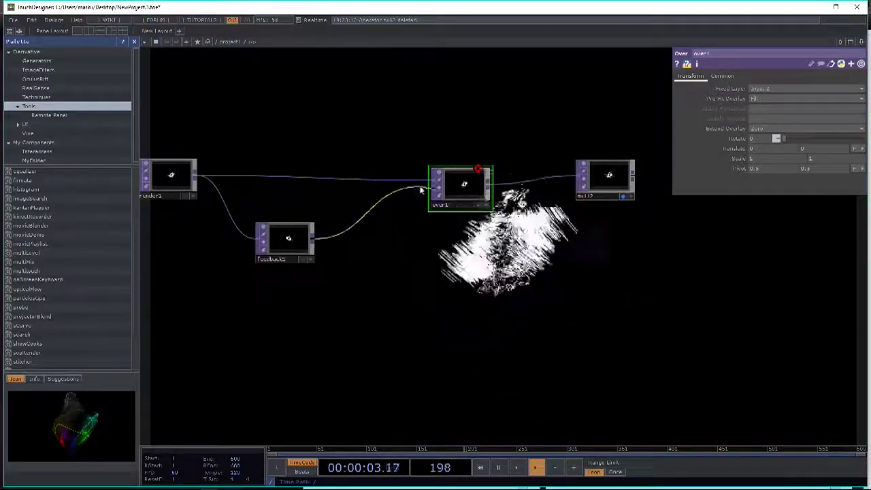
left_click_drag(414, 253, 466, 233)
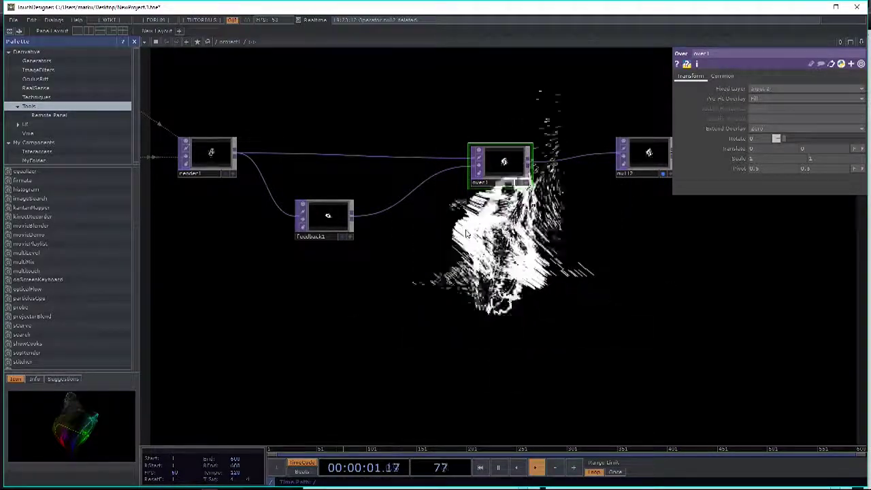
Reposition the over1 TOP slightly and assign it as the Feedback TOP's Target TOP
left_click(298, 215)
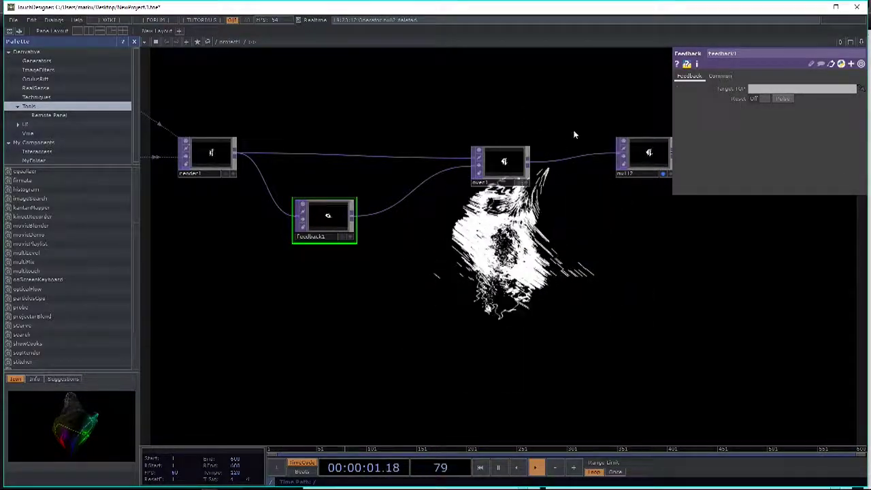
left_click_drag(507, 170, 493, 174)
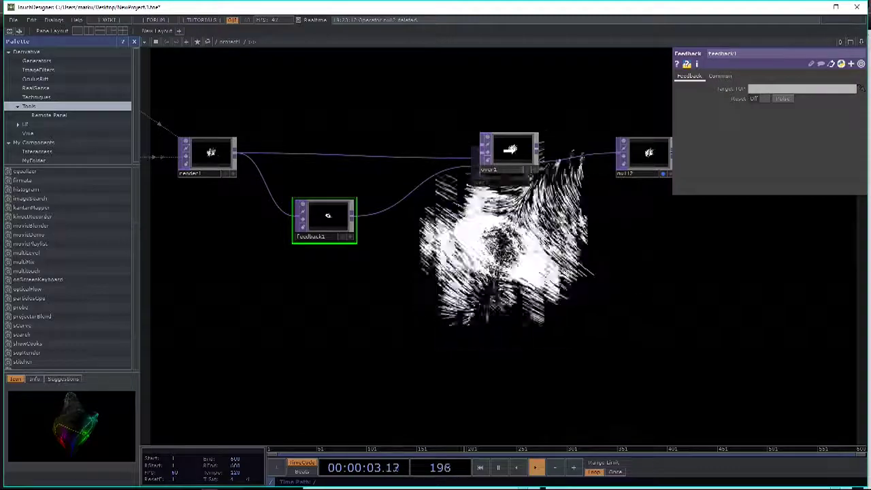
left_click_drag(501, 137, 767, 89)
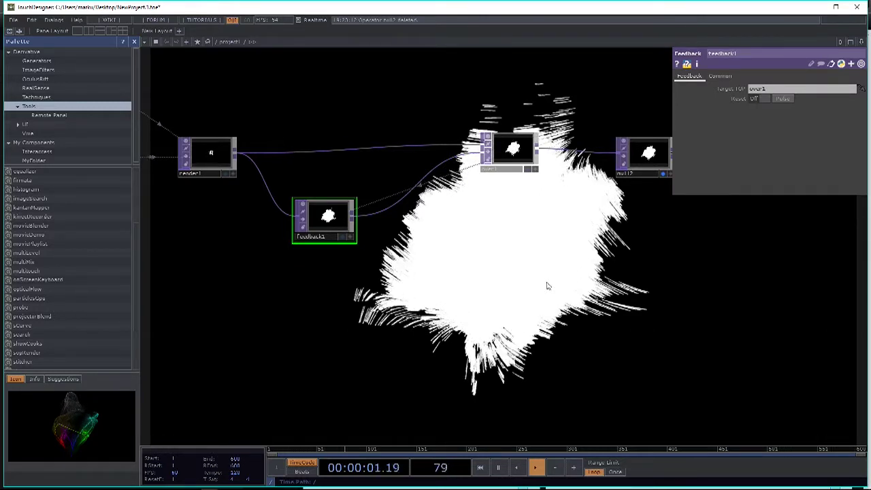
Start adding a TOP to the output of feedback1
left_click_drag(556, 284, 527, 216)
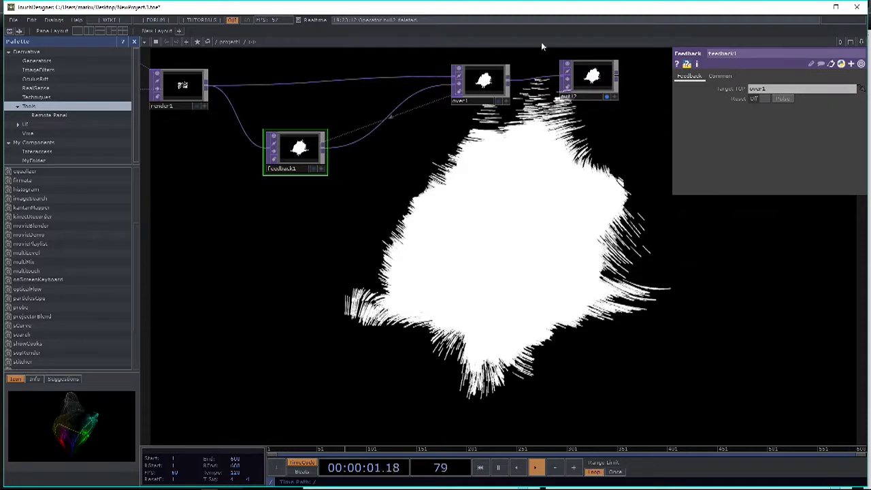
right_click(324, 150)
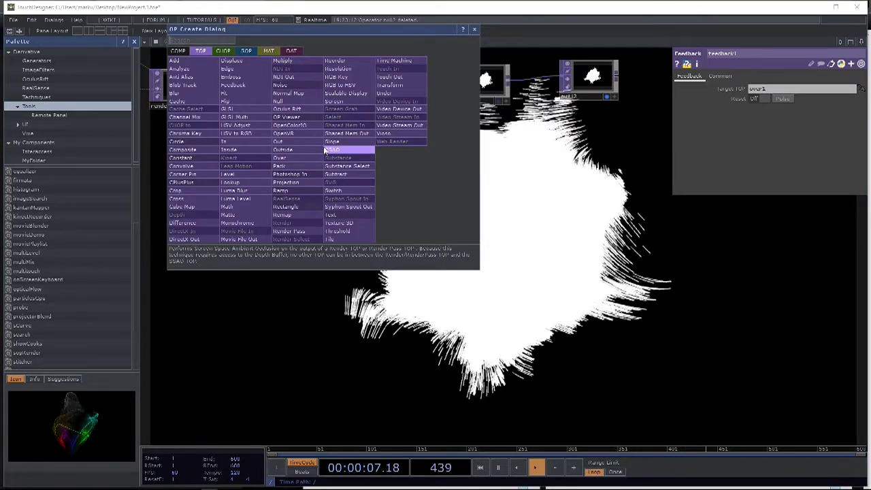
Insert a Level TOP on the connection between feedback1 and over1
type("le")
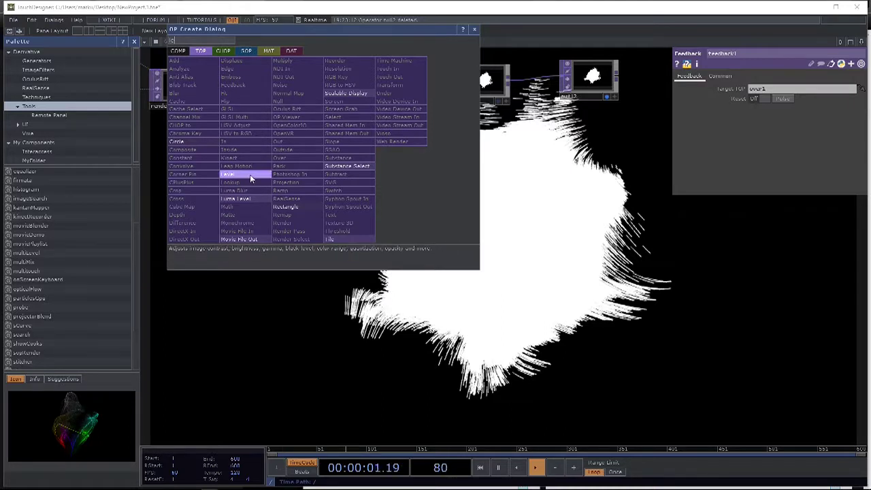
left_click(250, 174)
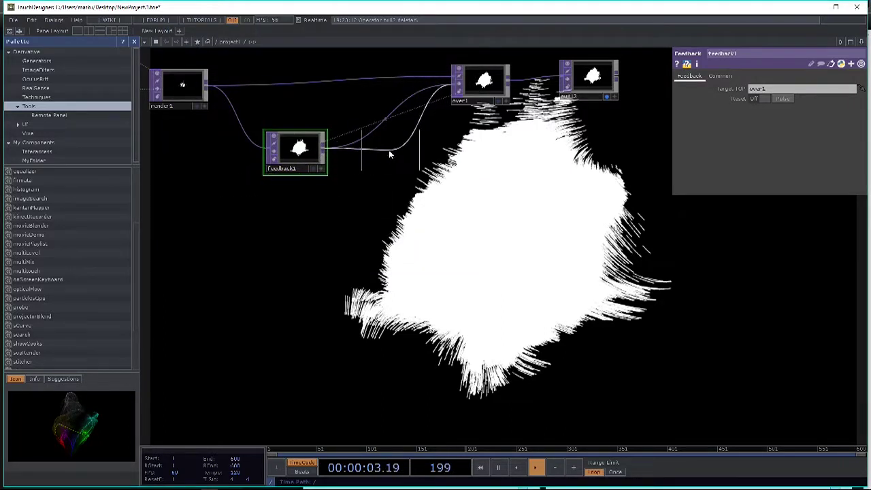
left_click(389, 149)
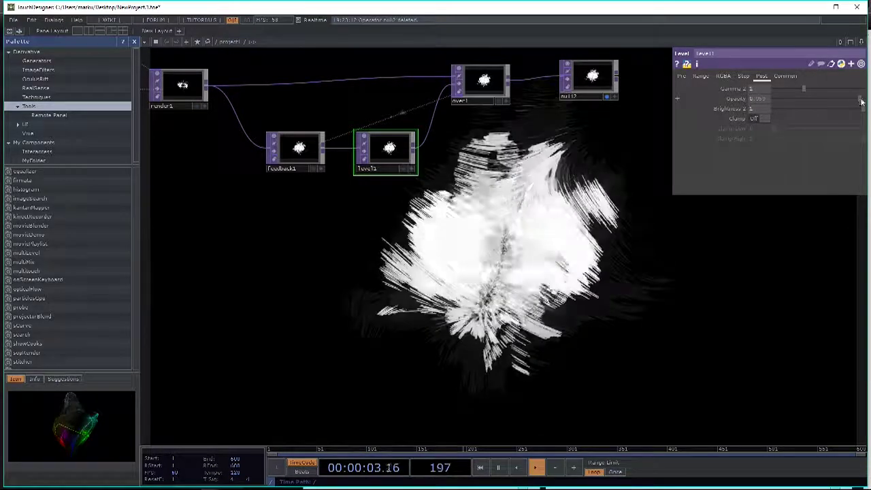
Lower level1's Post opacity to about 0.93 and nudge the node slightly closer to feedback1
left_click_drag(866, 101, 861, 102)
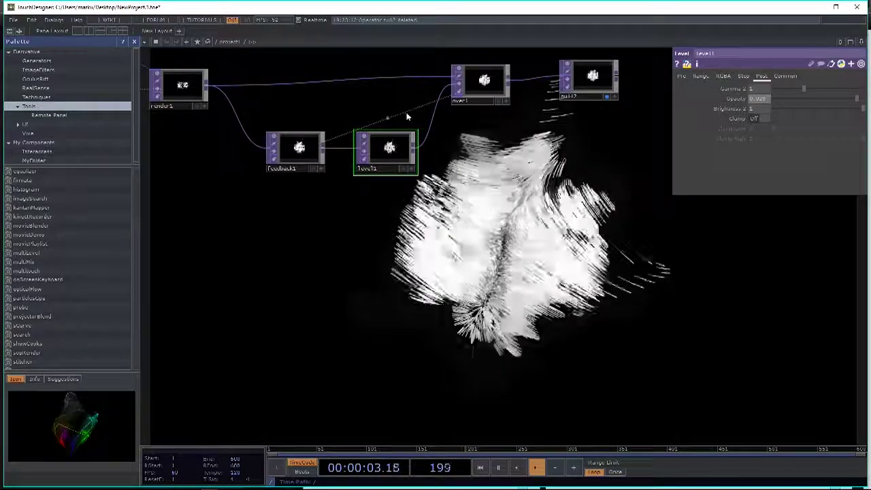
scroll(401, 133, "up", 2)
scroll(475, 236, "down", 2)
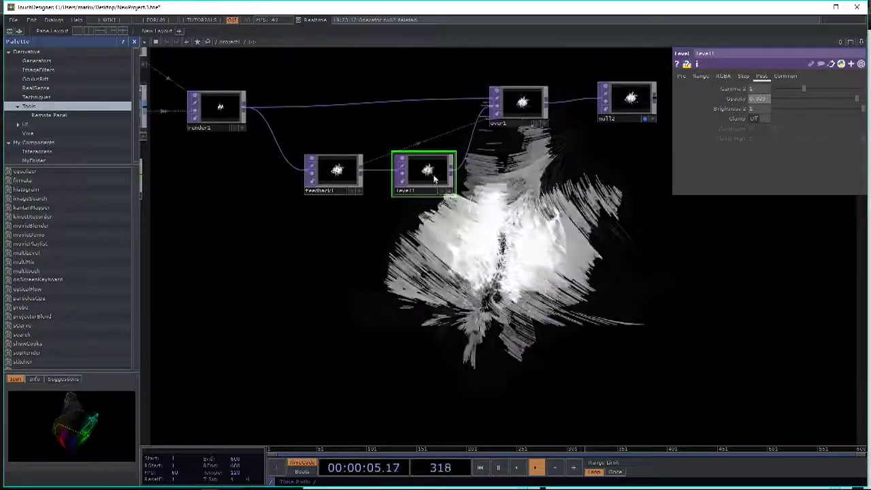
left_click_drag(427, 171, 421, 170)
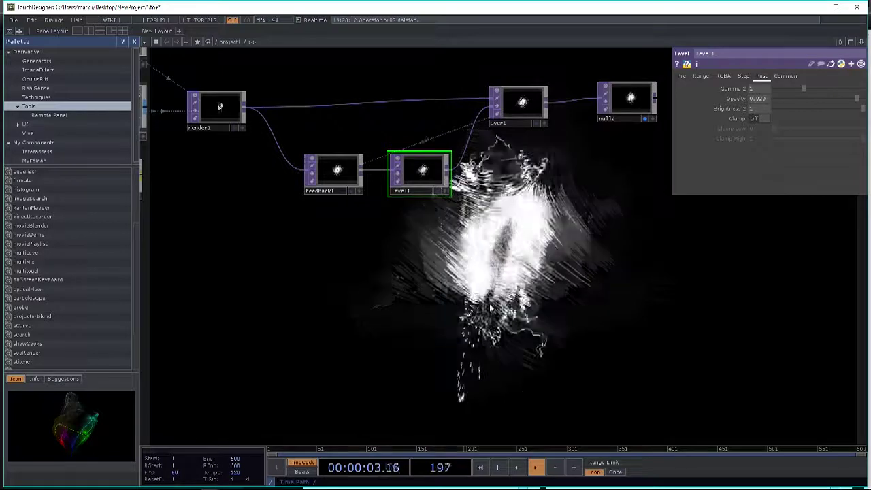
Try a Level TOP between over1 and null2 with Gamma 1 raised, then reset the gamma and delete that node
left_click_drag(684, 308, 461, 355)
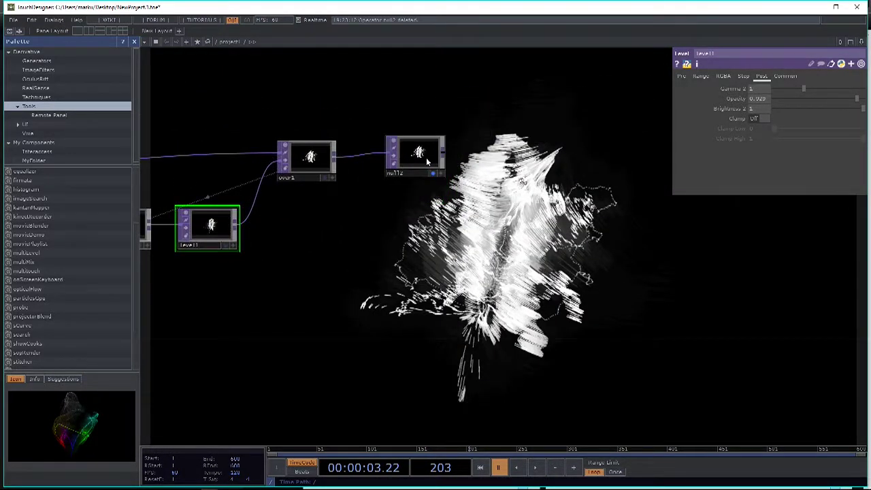
right_click(337, 157)
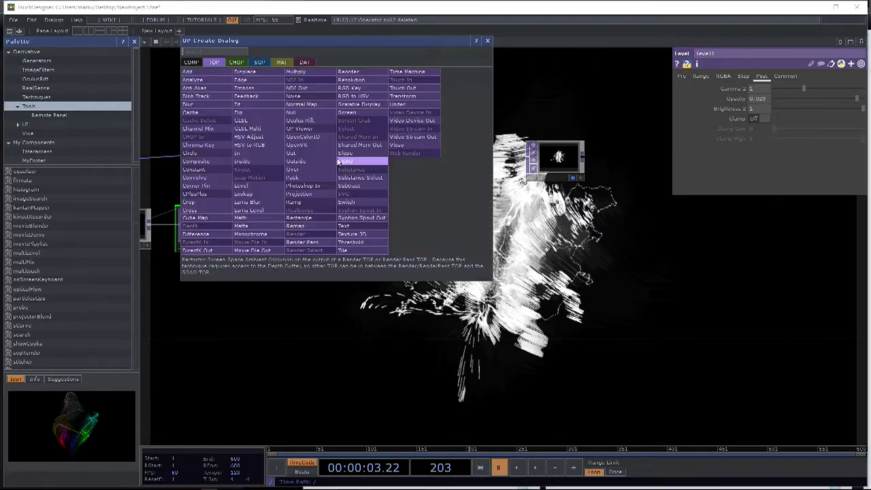
left_click(243, 187)
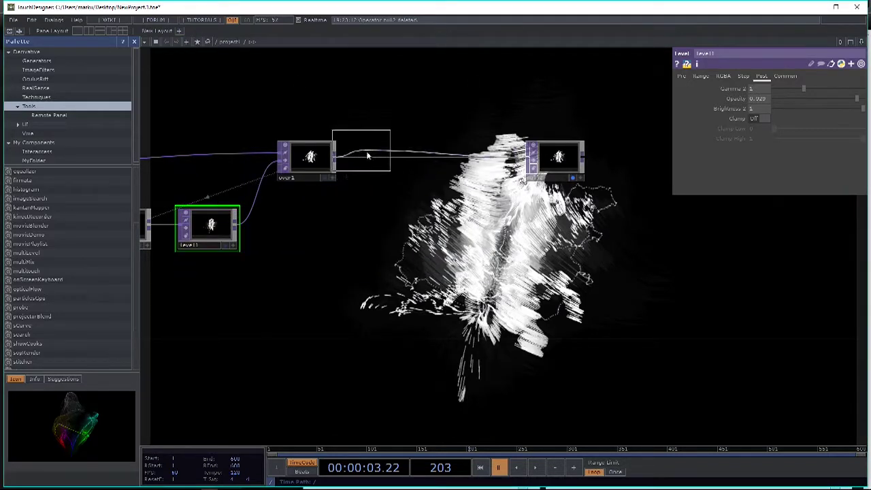
left_click(383, 160)
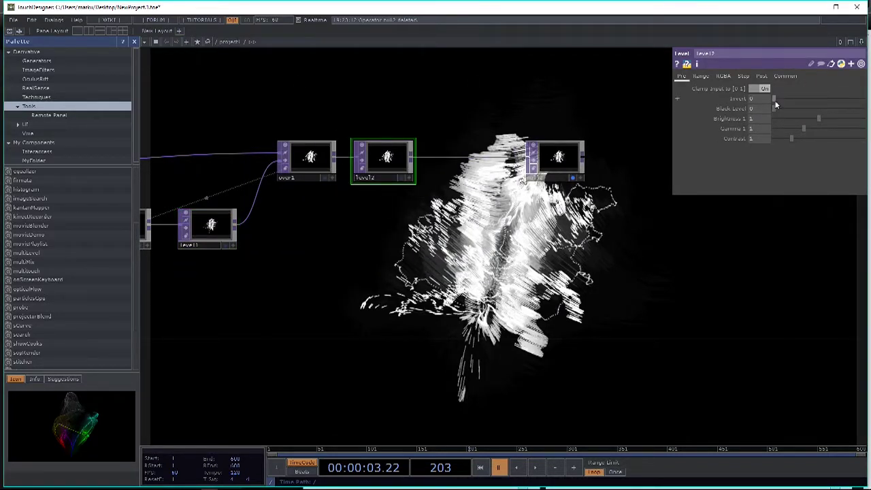
left_click_drag(806, 131, 846, 144)
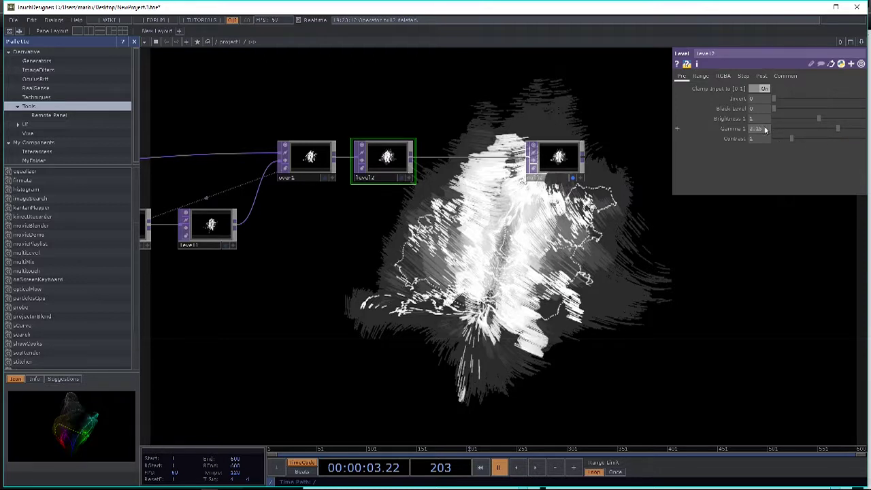
key("Return")
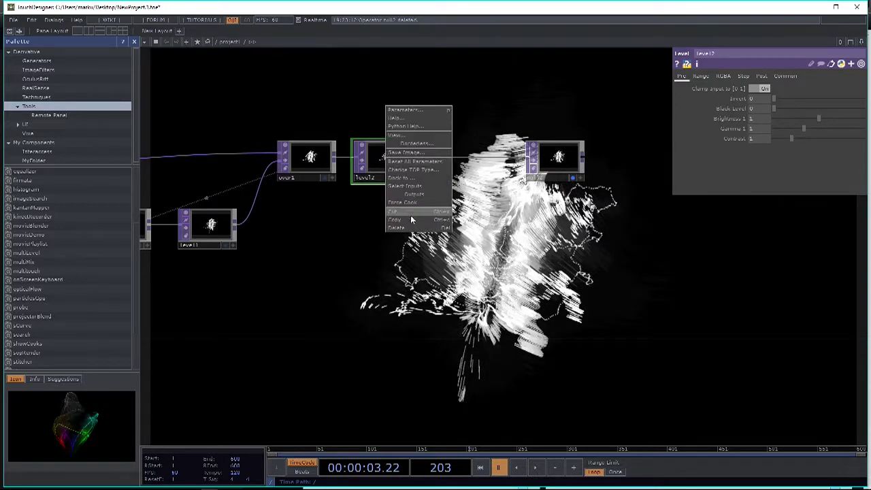
left_click(415, 228)
Set render1's pixel format to 16-bit float (RGBA)
key("h")
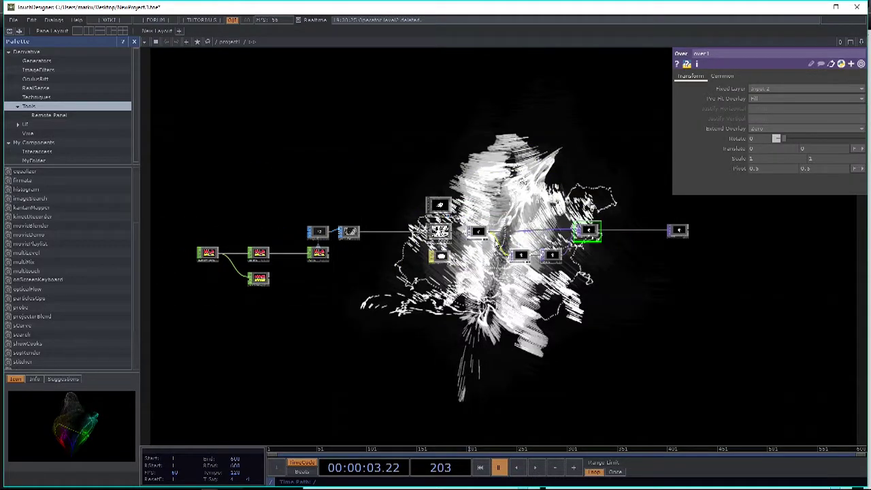
left_click(478, 233)
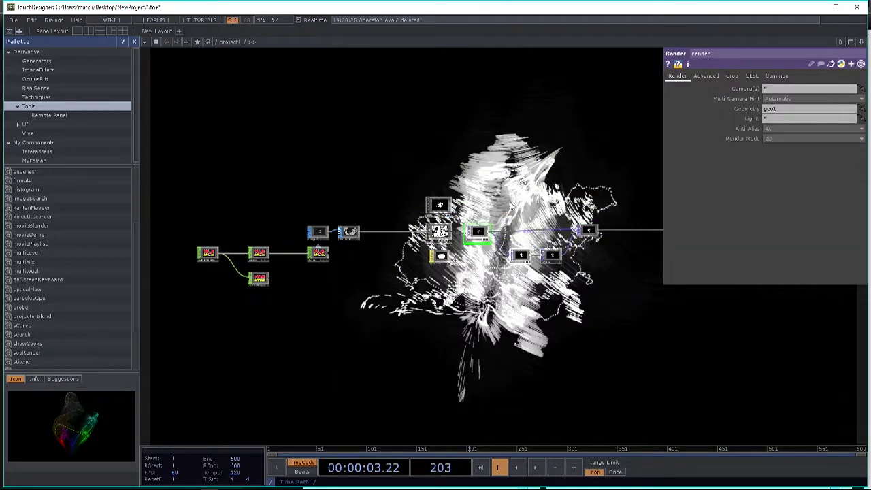
scroll(479, 233, "up", 2)
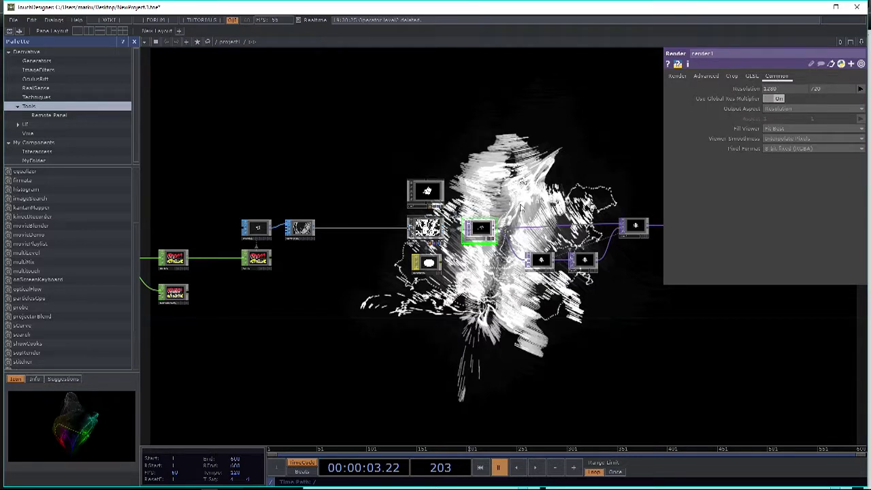
left_click(808, 149)
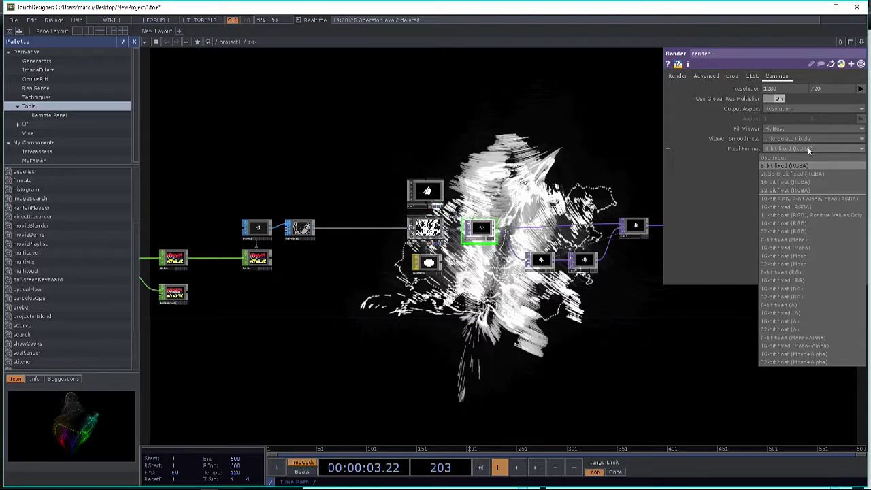
left_click(817, 181)
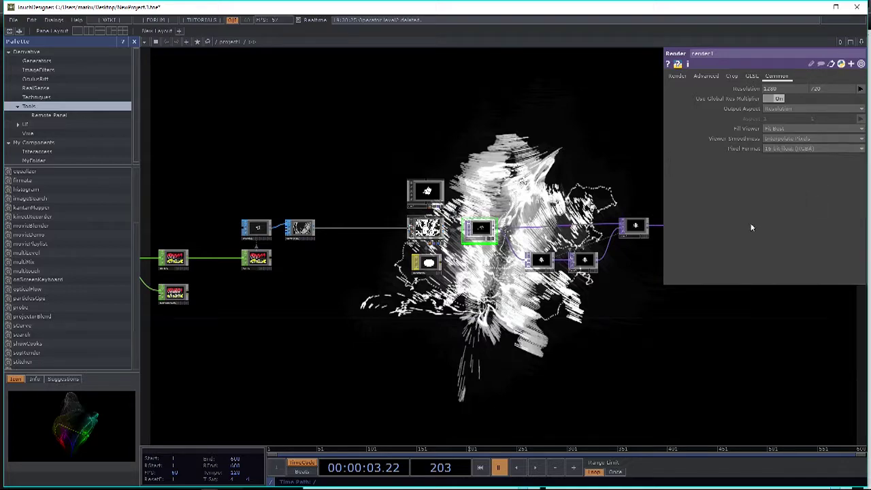
Set render1's pixel format back to 8-bit fixed (RGBA)
left_click(548, 262)
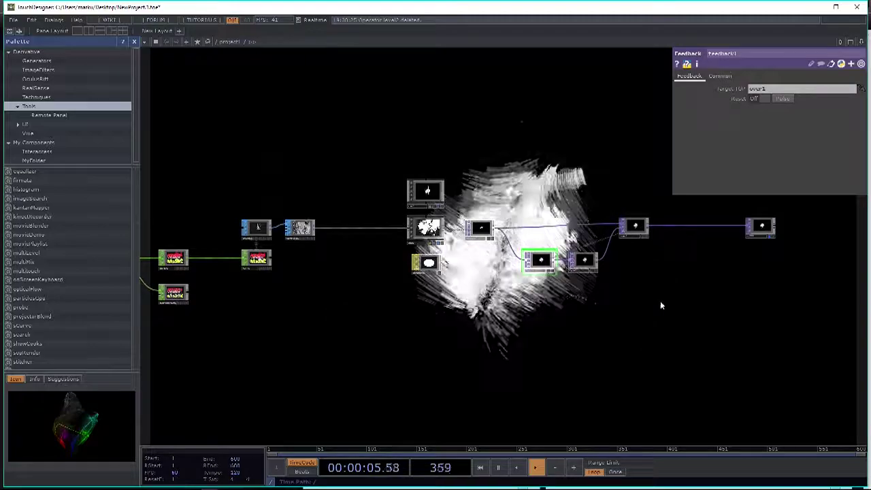
left_click_drag(663, 202, 575, 202)
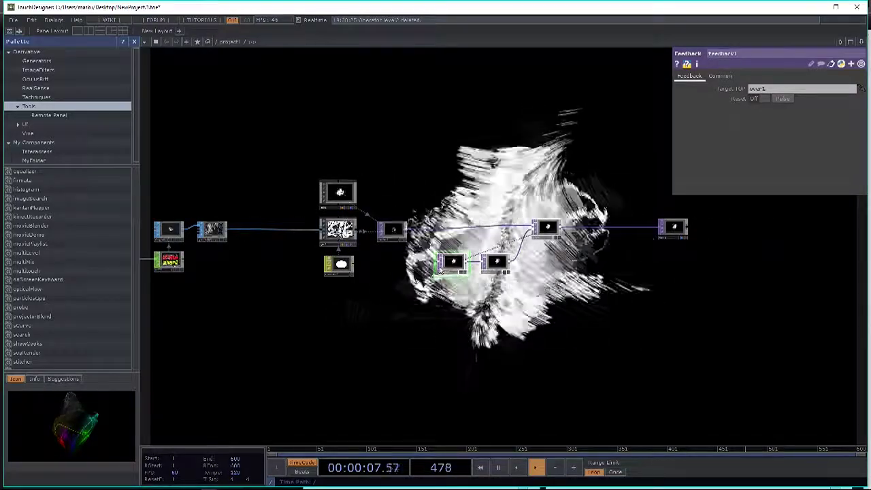
scroll(422, 259, "up", 5)
scroll(401, 249, "down", 3)
left_click_drag(588, 309, 482, 316)
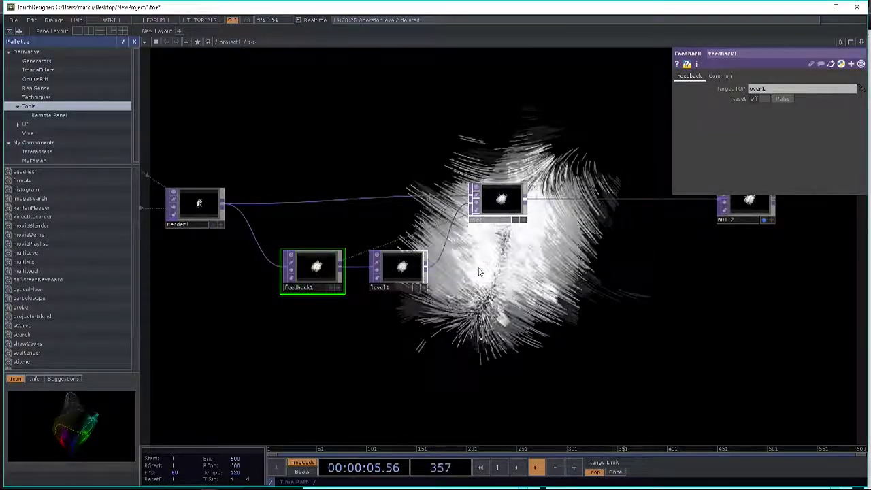
left_click(201, 201)
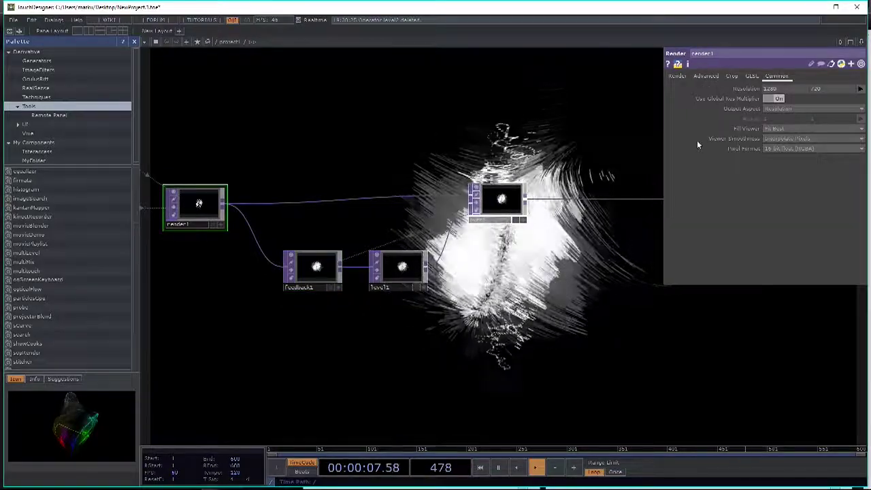
left_click(790, 147)
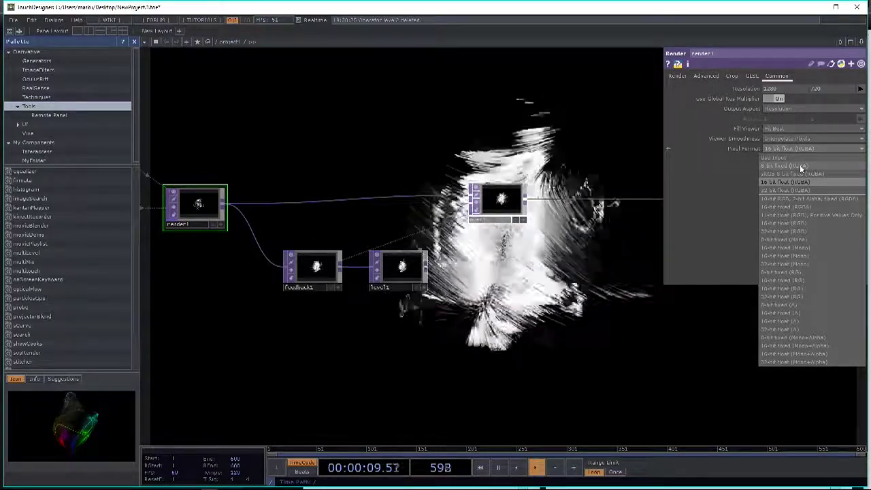
left_click(800, 168)
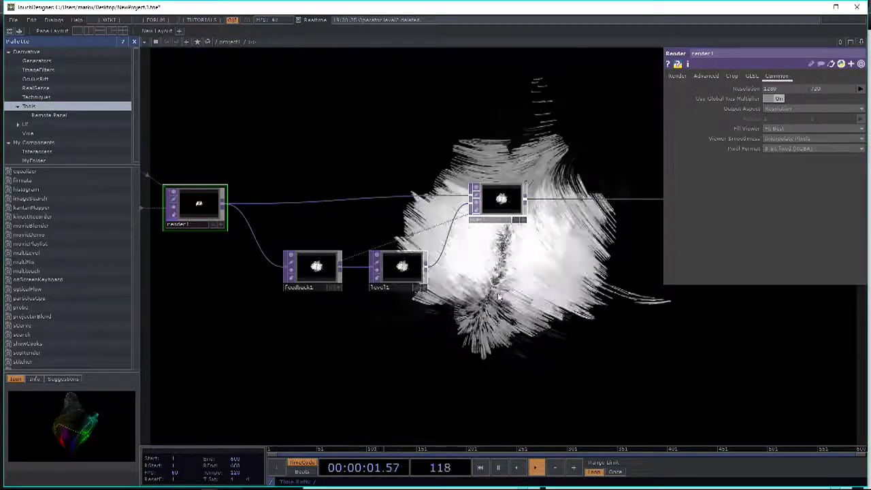
Move null2 closer to over1 in the network
scroll(591, 300, "down", 3)
scroll(590, 300, "down", 1)
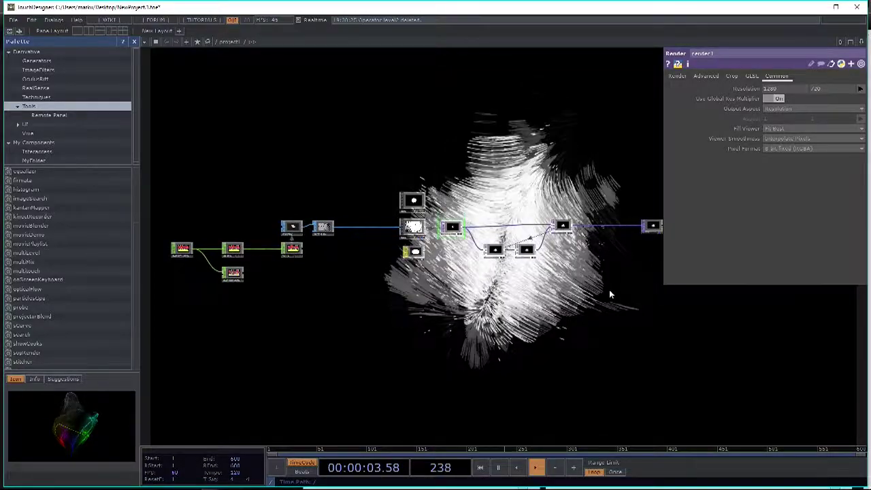
left_click_drag(600, 296, 580, 205)
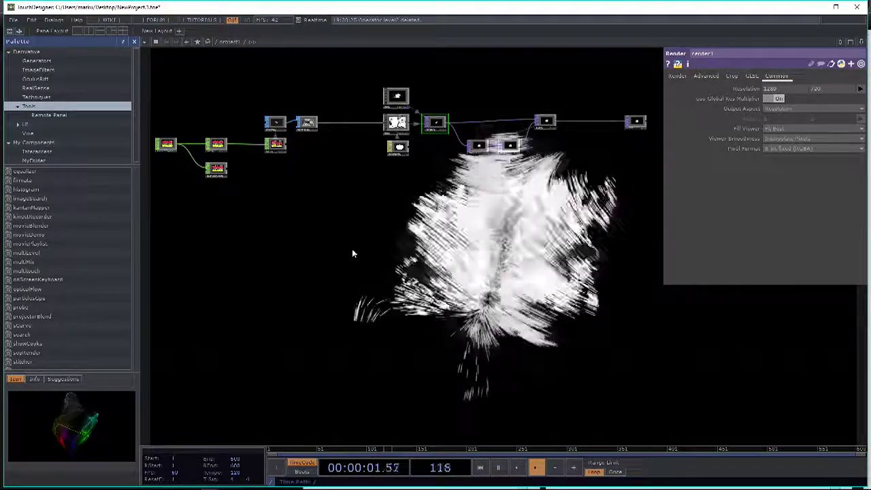
left_click_drag(388, 265, 425, 208)
left_click_drag(517, 289, 517, 306)
left_click_drag(636, 280, 592, 286)
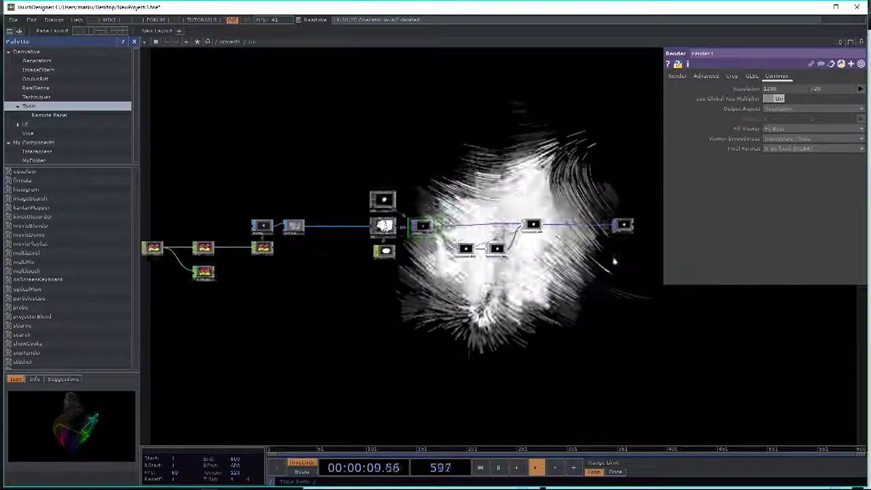
left_click_drag(616, 229, 566, 228)
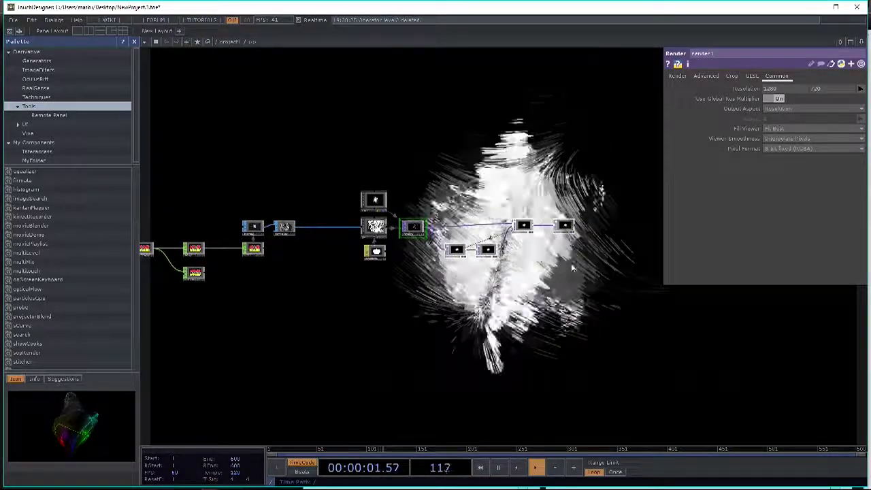
Add a Timeline CHOP in the empty area below the feedback network
scroll(572, 281, "up", 5)
left_click_drag(572, 278, 506, 230)
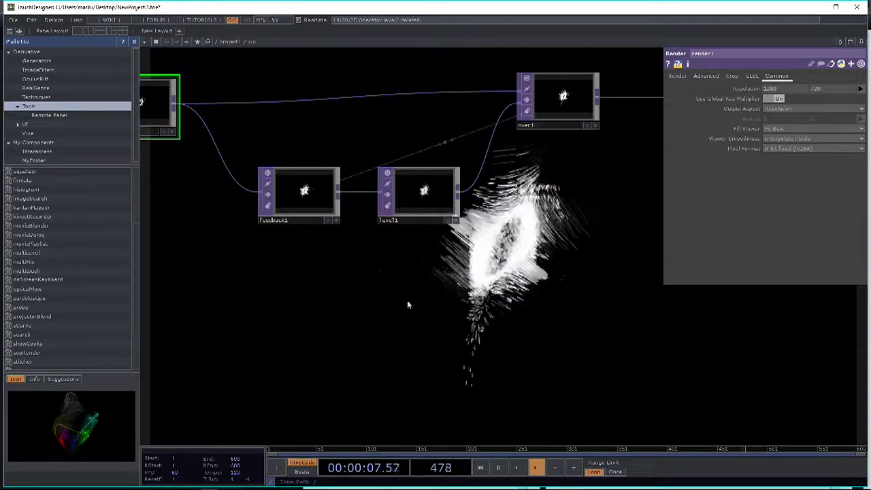
left_click_drag(383, 302, 435, 230)
key("Tab")
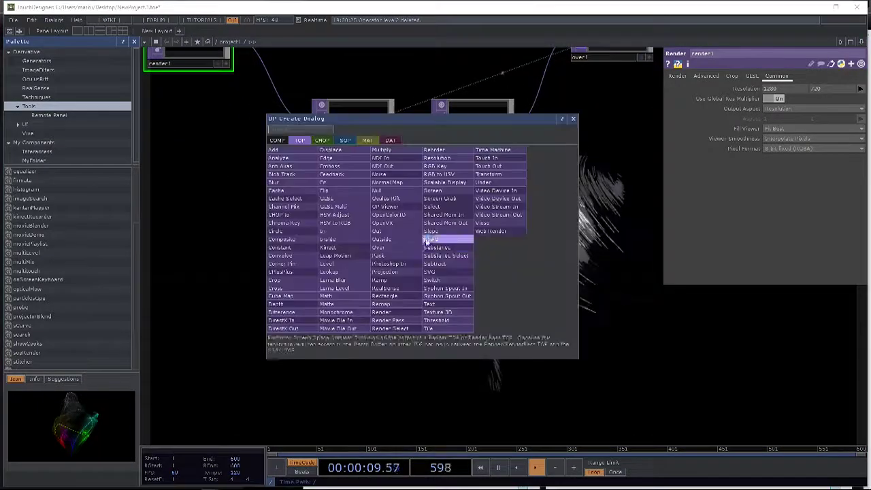
key("Tab")
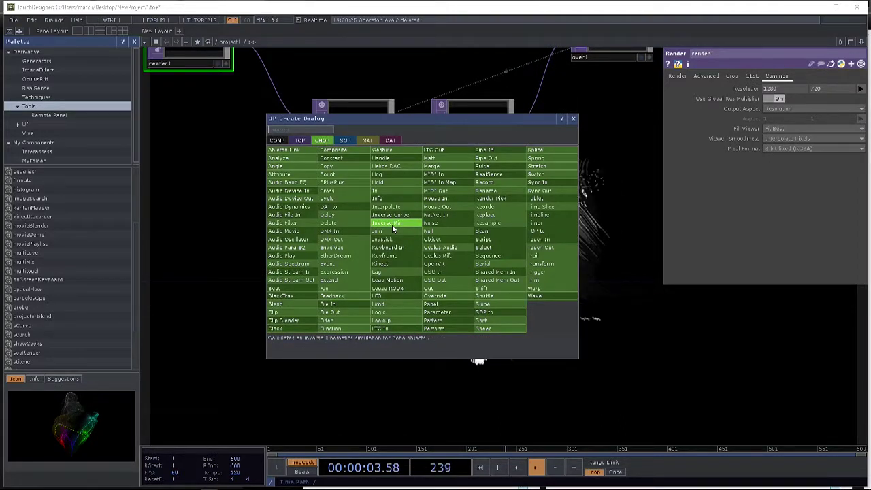
left_click(552, 227)
left_click(292, 220)
scroll(298, 230, "up", 4)
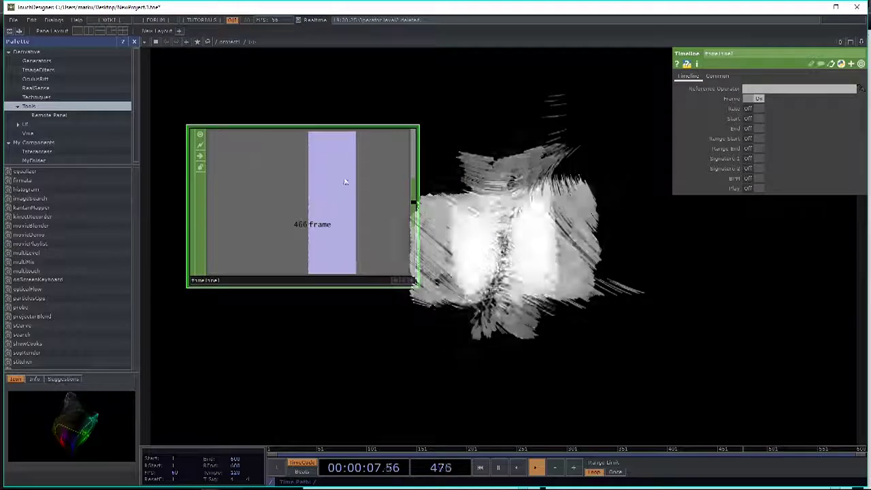
Turn on the Rate, Start, End and BPM channels of timeline1 to view them, then delete the operator
scroll(345, 179, "up", 3)
scroll(632, 204, "down", 3)
left_click(758, 108)
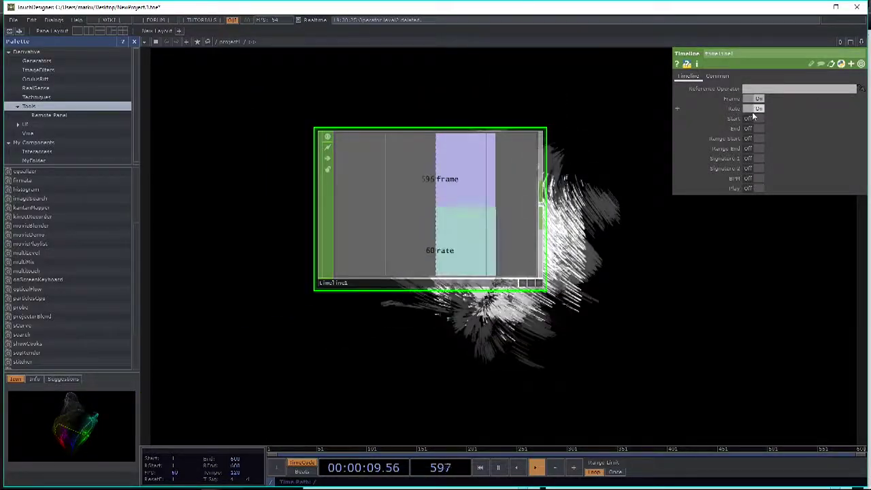
left_click(759, 118)
left_click(759, 127)
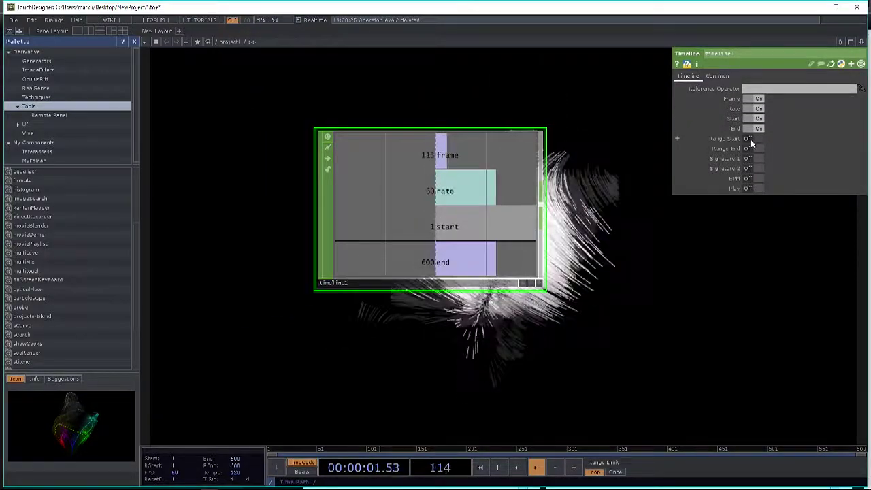
left_click(751, 180)
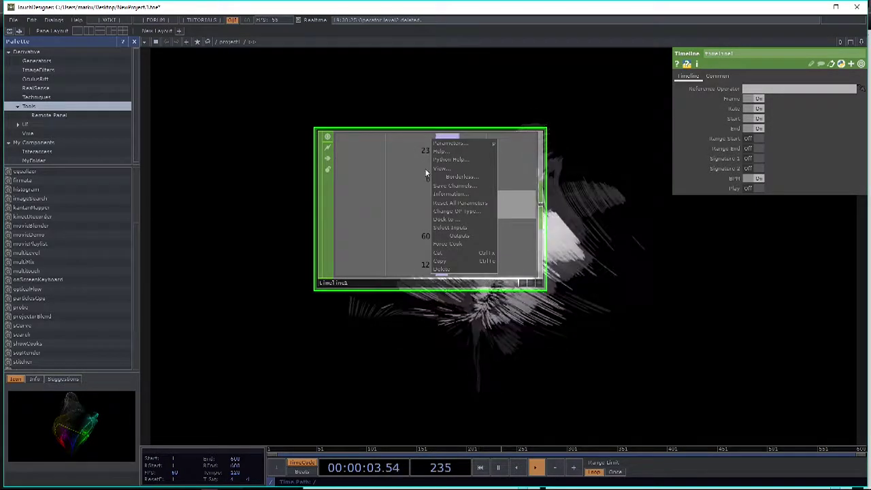
left_click(476, 270)
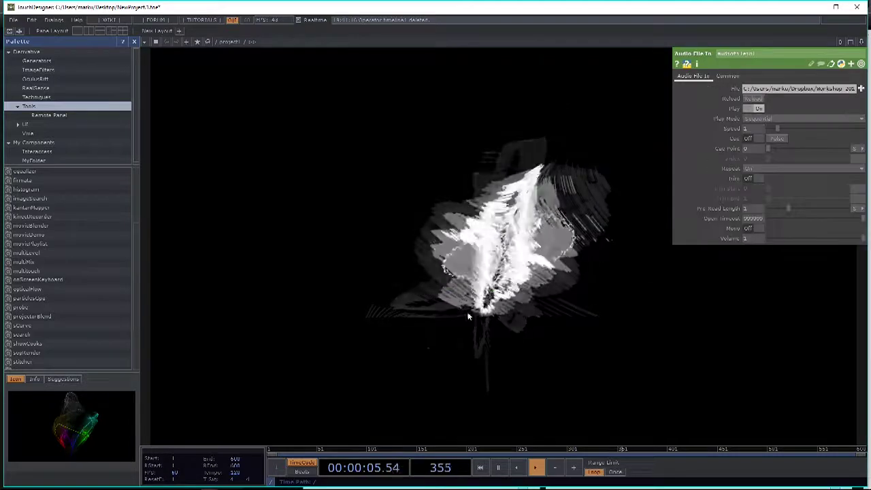
Look up the absTime Class page in the Derivative wiki in the browser, then return to the TouchDesigner network
scroll(340, 261, "down", 5)
scroll(492, 247, "up", 3)
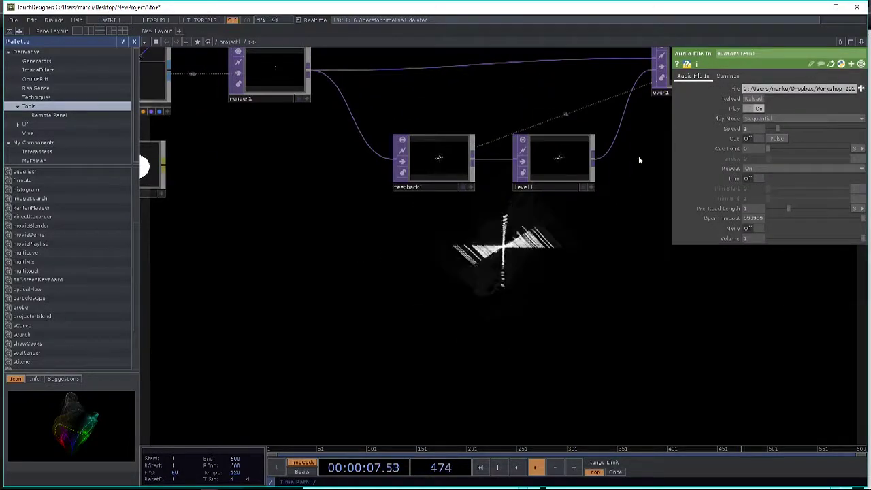
left_click(687, 65)
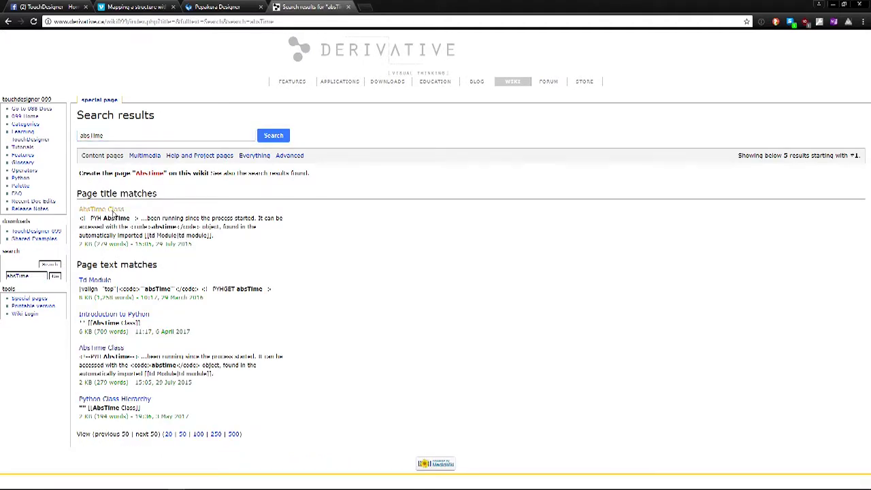
left_click(113, 211)
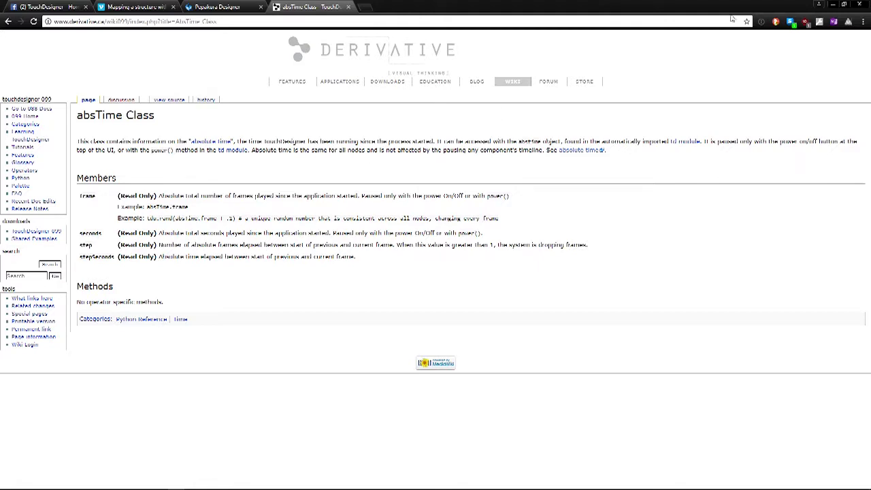
left_click(836, 7)
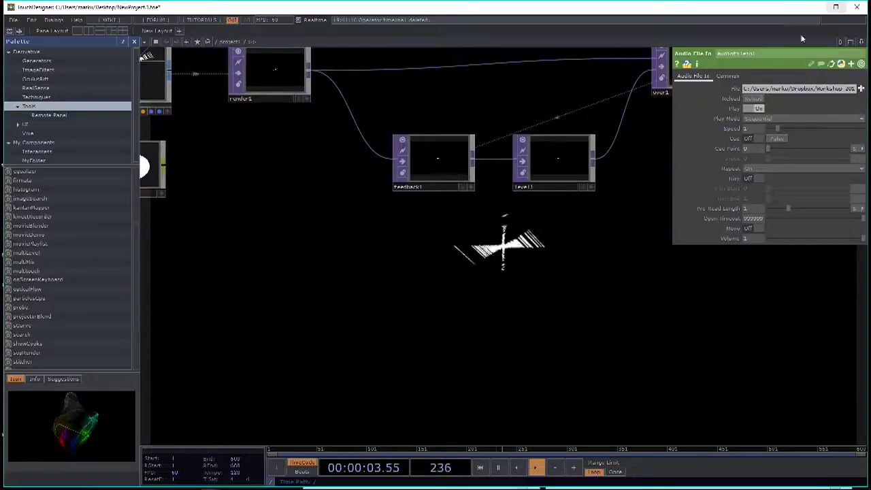
Review the whole operator network and show the parameters of level1 in the feedback loop
scroll(553, 311, "up", 2)
scroll(479, 294, "down", 3)
scroll(427, 306, "down", 2)
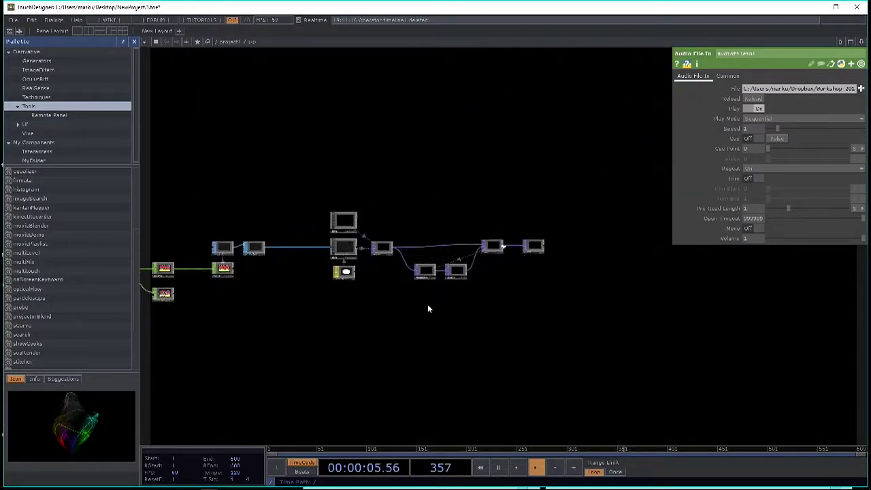
scroll(568, 268, "up", 4)
scroll(595, 281, "down", 4)
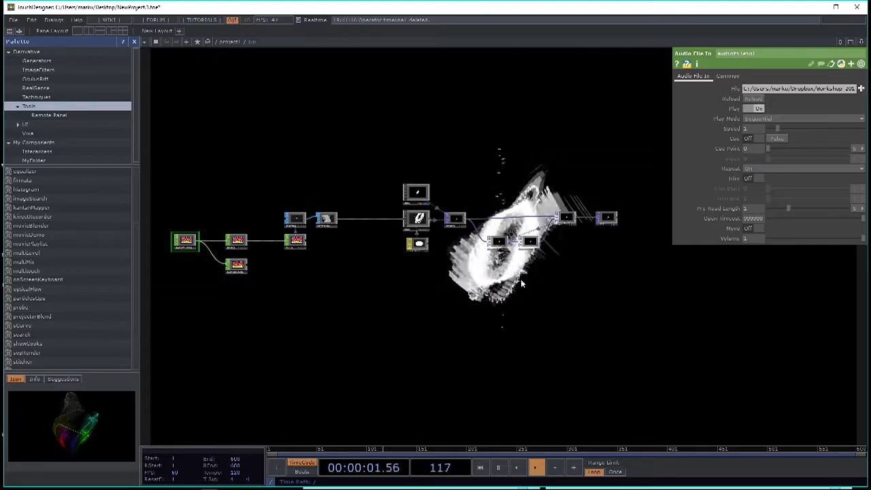
scroll(536, 292, "up", 5)
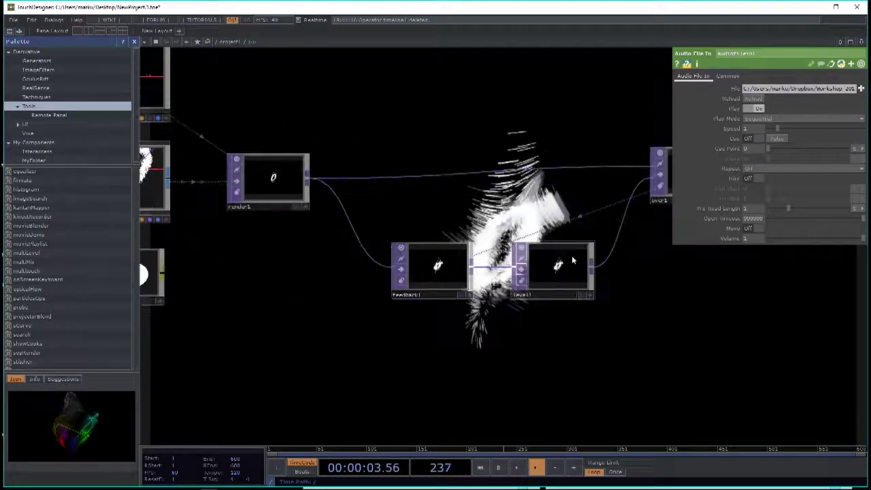
left_click(536, 293)
scroll(536, 292, "down", 4)
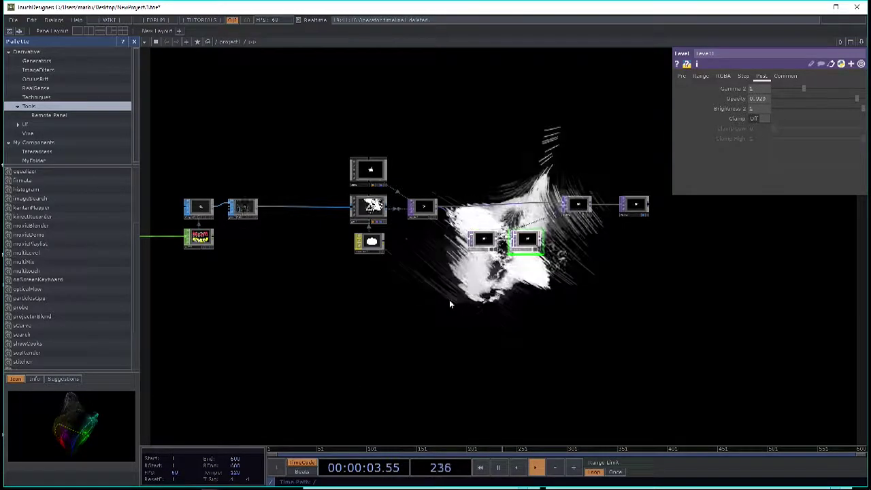
Add an OP Viewer COMP in the empty area below particle1
key("Tab")
left_click(304, 204)
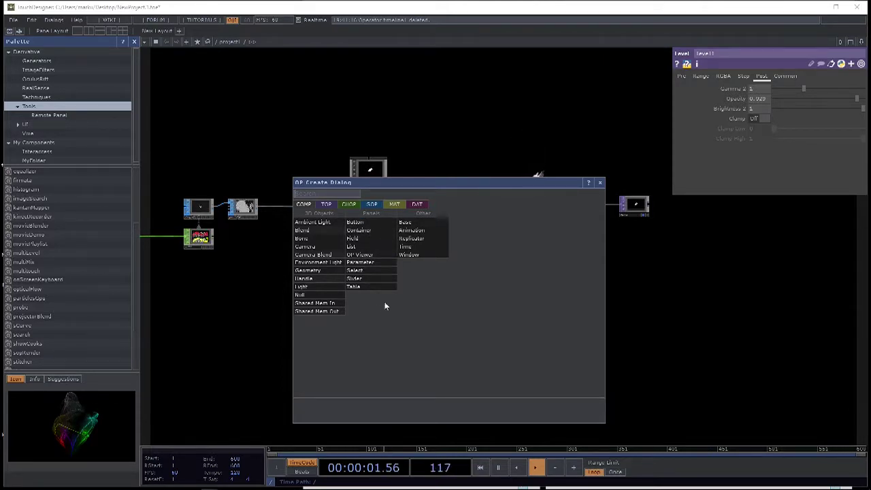
left_click(673, 346)
key("Tab")
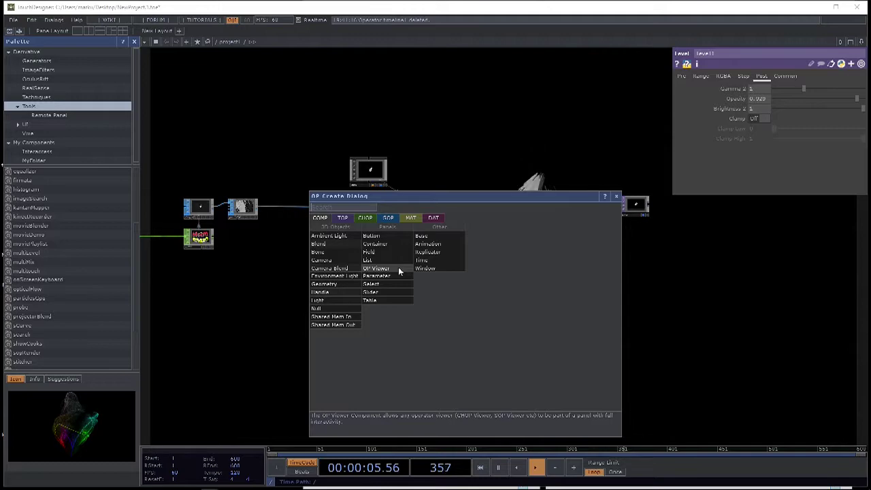
key("Escape")
left_click(286, 283)
Assign null1 as the Operator Viewer of opviewer1
scroll(279, 274, "up", 4)
left_click_drag(167, 189, 334, 274)
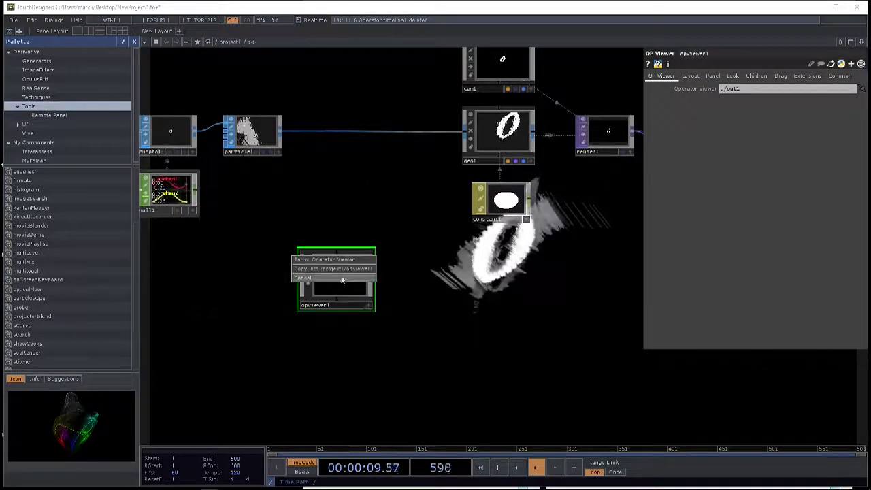
left_click(340, 261)
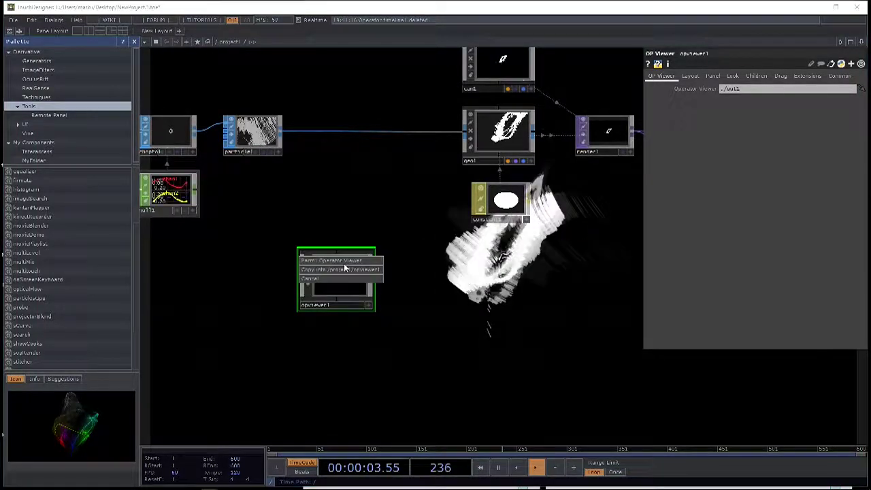
View opviewer1 in its own floating window, then close that window and delete opviewer1
scroll(338, 288, "up", 4)
right_click(375, 185)
left_click(411, 218)
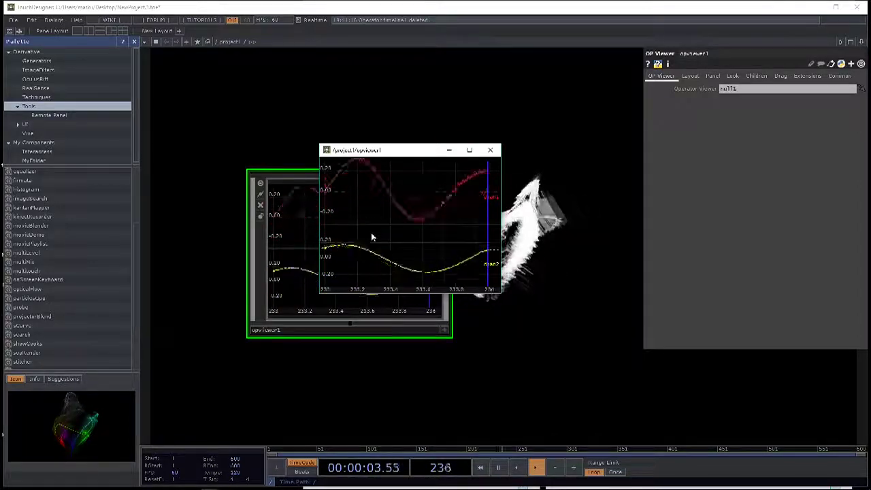
left_click(490, 149)
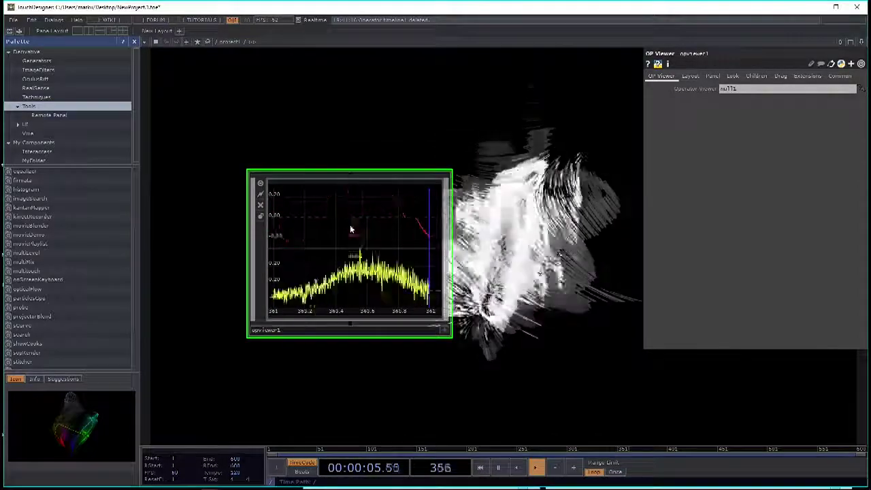
key("Delete")
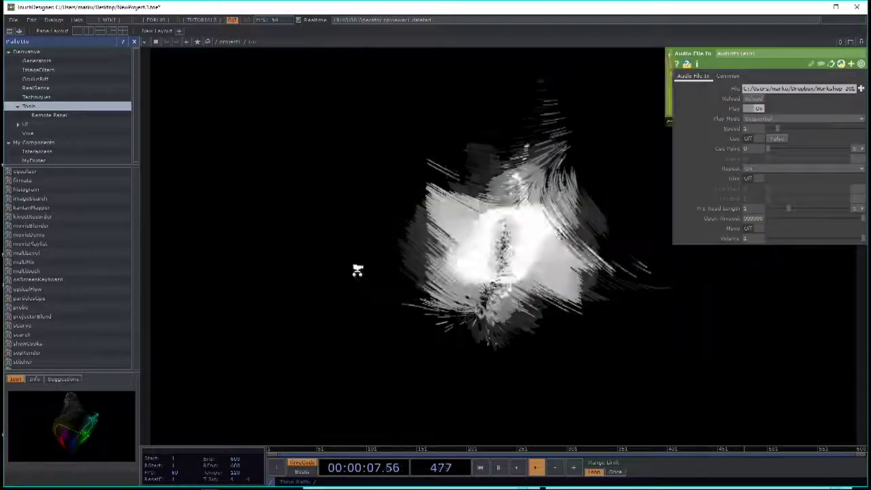
Add a Slider COMP in the empty area below feedback1
key("Tab")
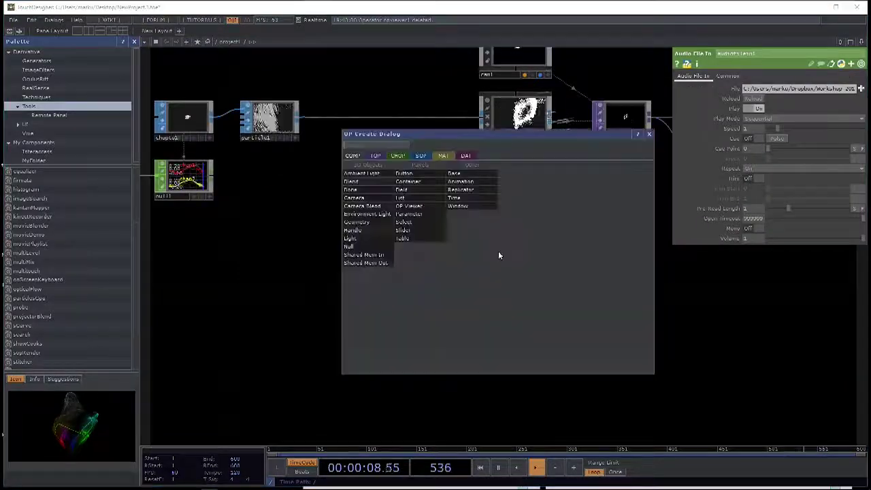
left_click(422, 233)
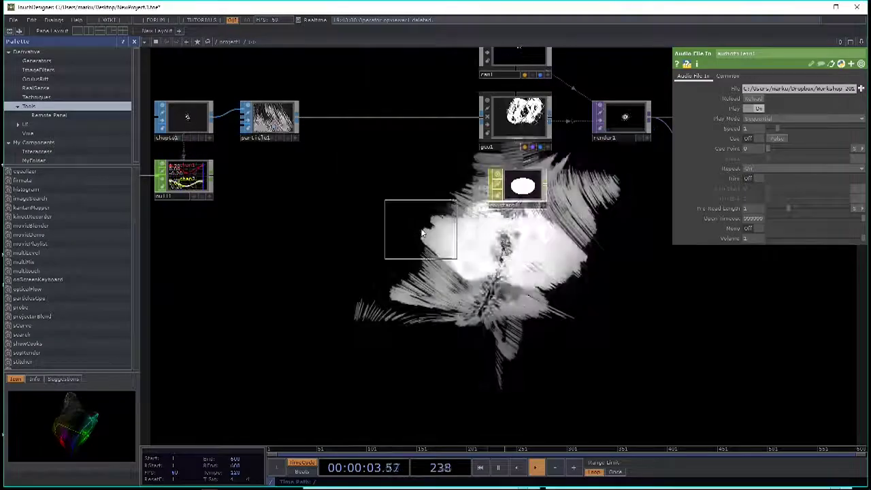
left_click(616, 228)
left_click_drag(617, 229, 390, 282)
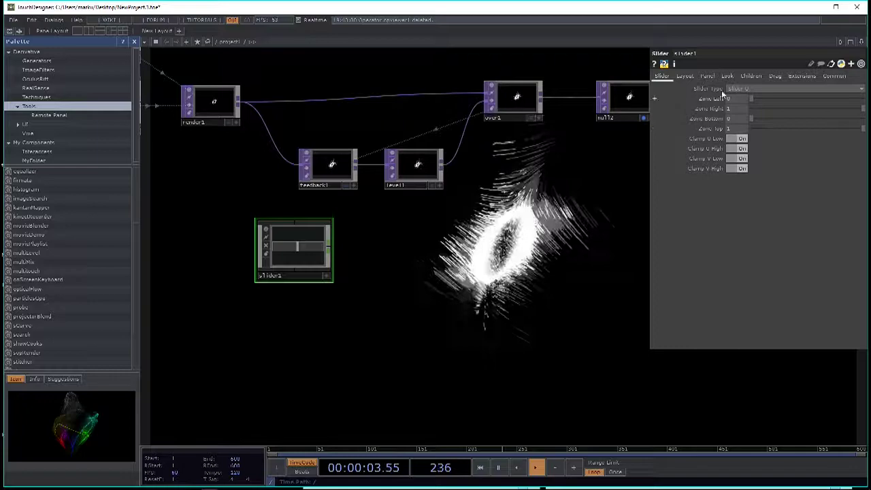
Examine the network inside slider1, return to project1 and look through slider1's Panel and Look parameters
scroll(298, 255, "up", 2)
scroll(297, 255, "up", 6)
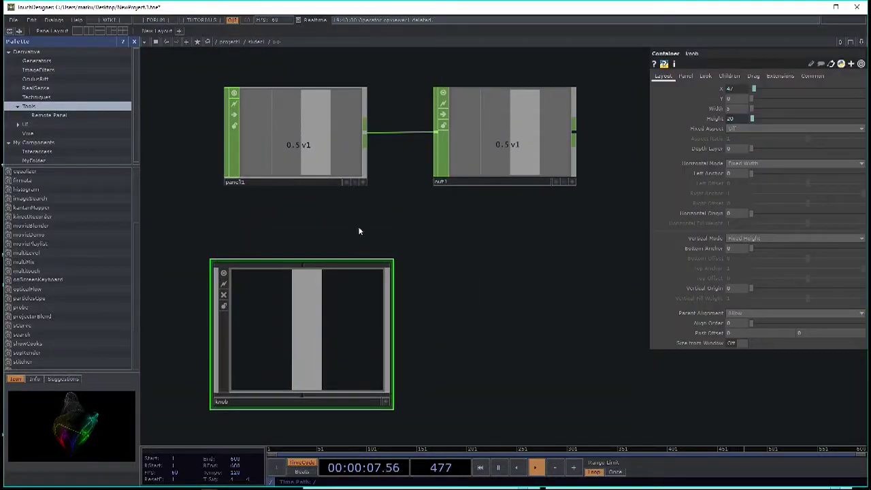
scroll(359, 231, "down", 3)
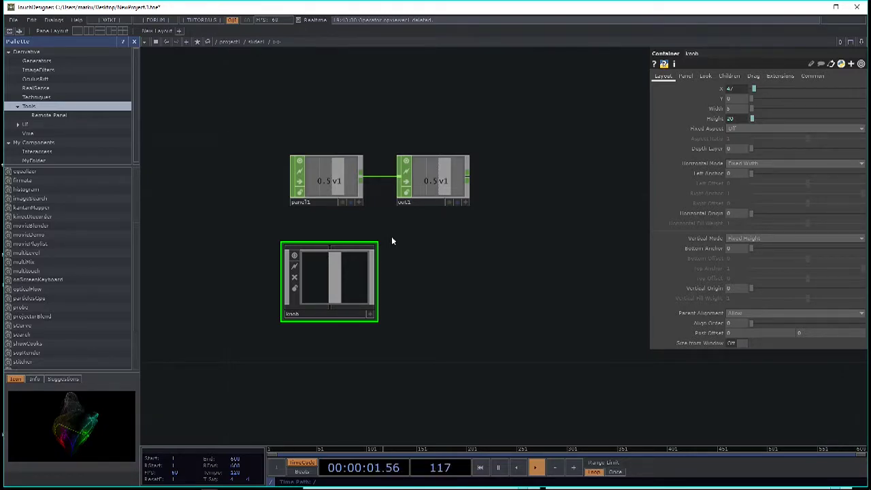
scroll(392, 238, "down", 6)
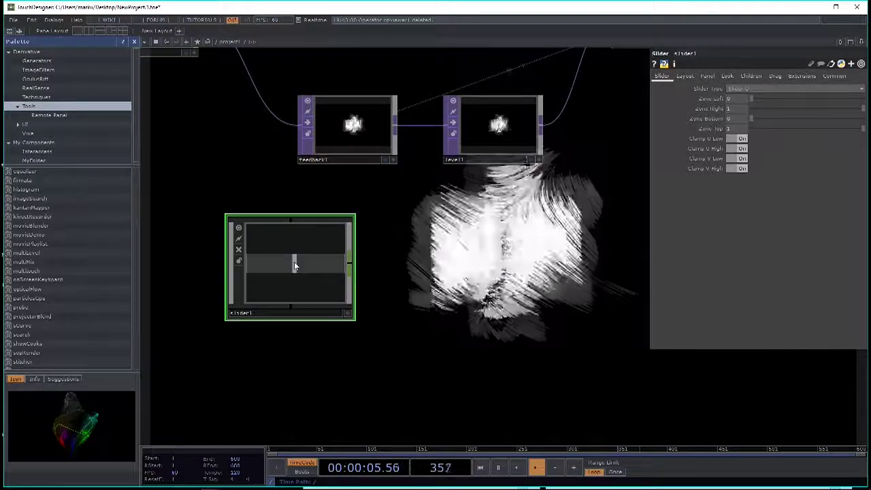
left_click(707, 76)
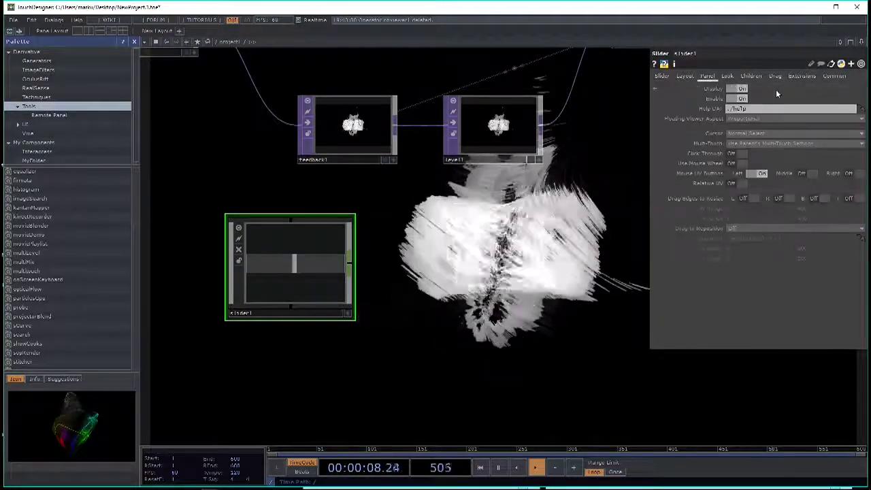
left_click(727, 76)
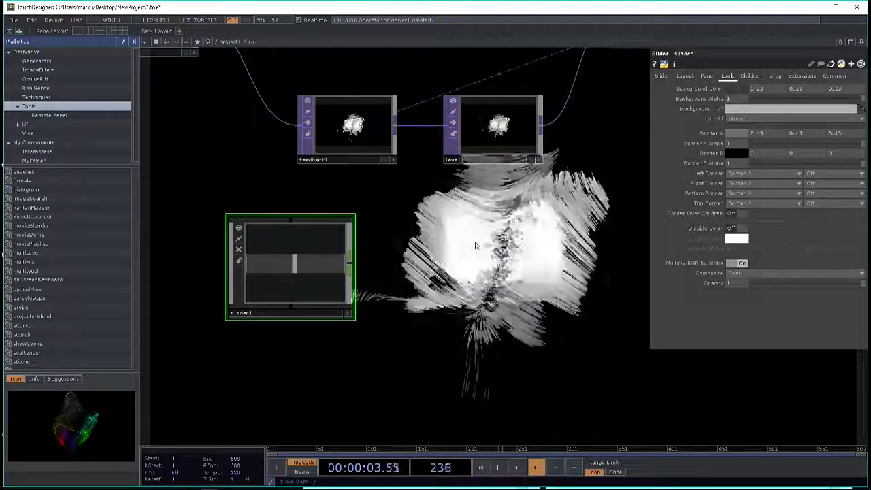
Shift slider1 slightly and connect a Null CHOP to its output, placing it below level1
left_click_drag(313, 260, 327, 275)
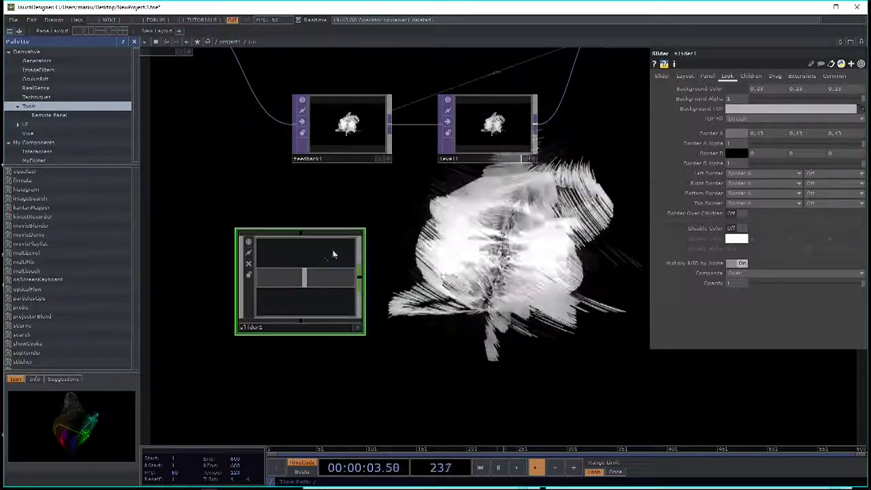
right_click(359, 279)
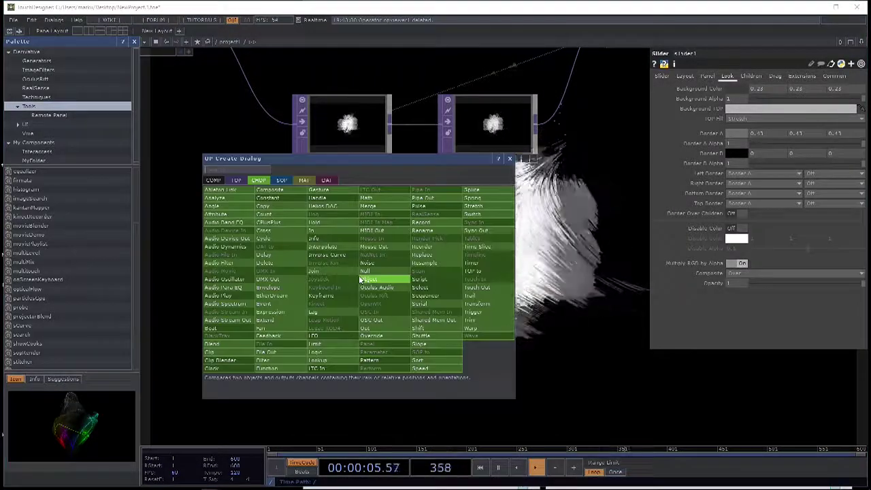
left_click(383, 271)
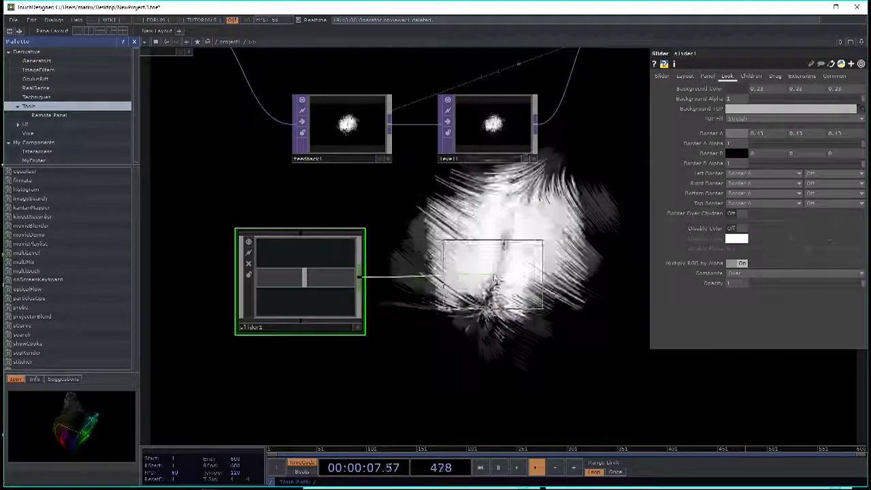
left_click(498, 280)
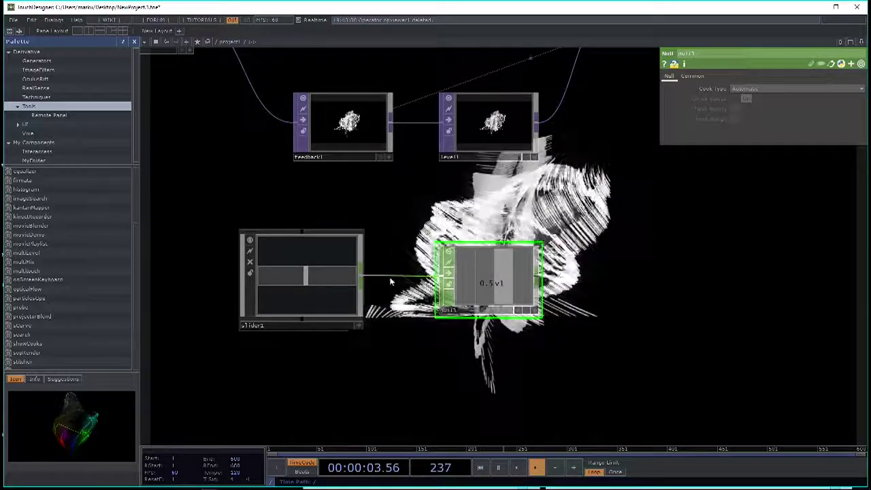
Make slider1's viewer active and move its knob to a value of about 0.58
left_click(359, 326)
mouse_move(305, 275)
left_mouse_down()
mouse_move(252, 276)
mouse_move(359, 279)
mouse_move(278, 280)
mouse_move(295, 284)
mouse_move(259, 278)
mouse_move(382, 276)
mouse_move(222, 280)
mouse_move(247, 272)
mouse_move(373, 273)
mouse_move(246, 275)
mouse_move(220, 286)
mouse_move(310, 279)
left_mouse_up()
left_click_drag(549, 326, 497, 348)
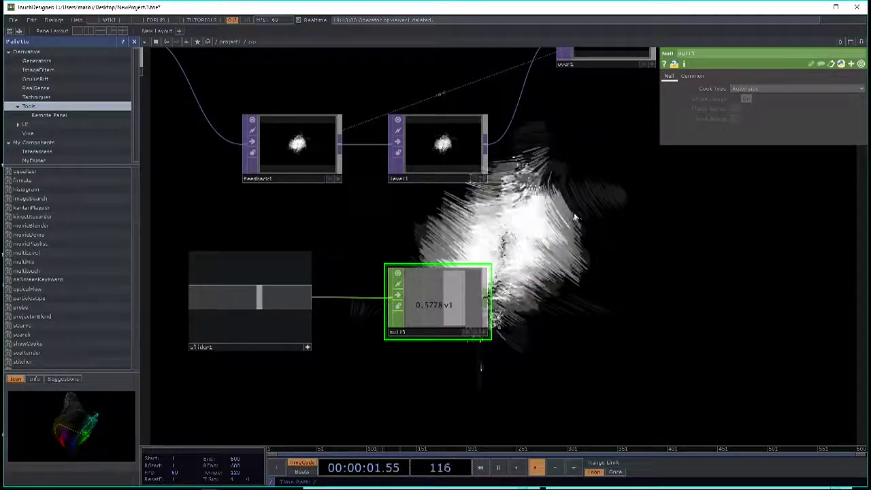
scroll(565, 208, "down", 2)
scroll(555, 203, "down", 3)
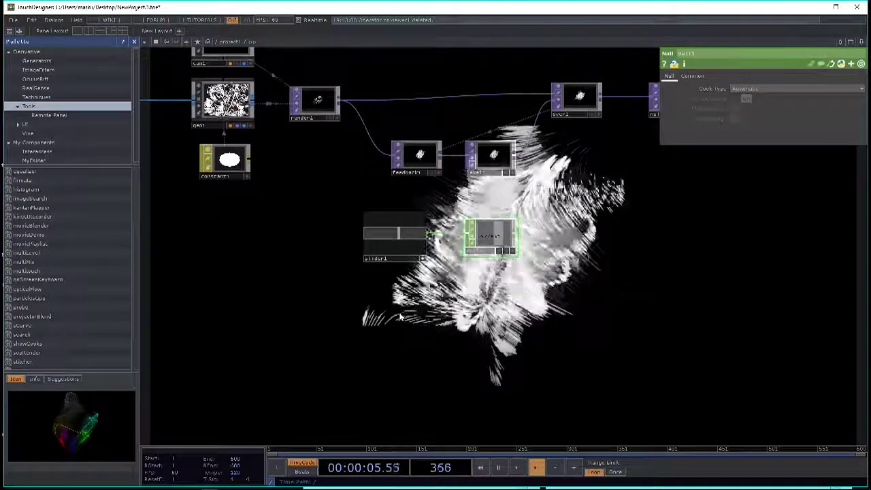
key("Tab")
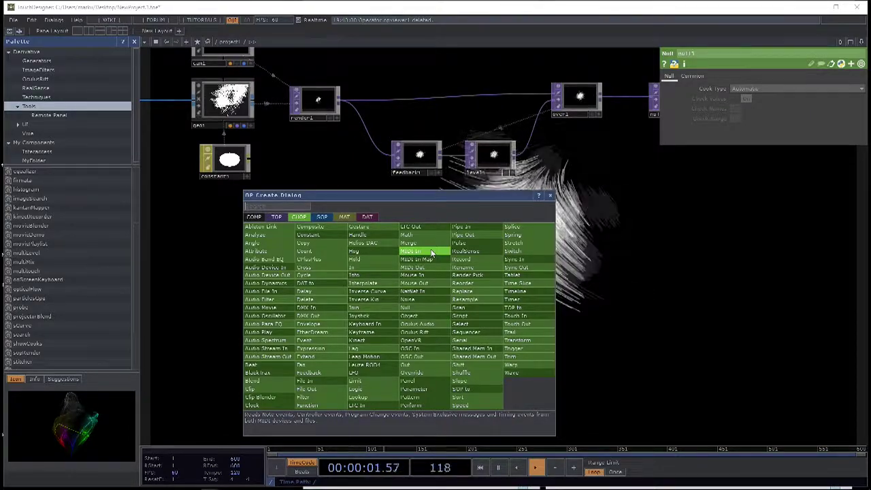
left_click(675, 276)
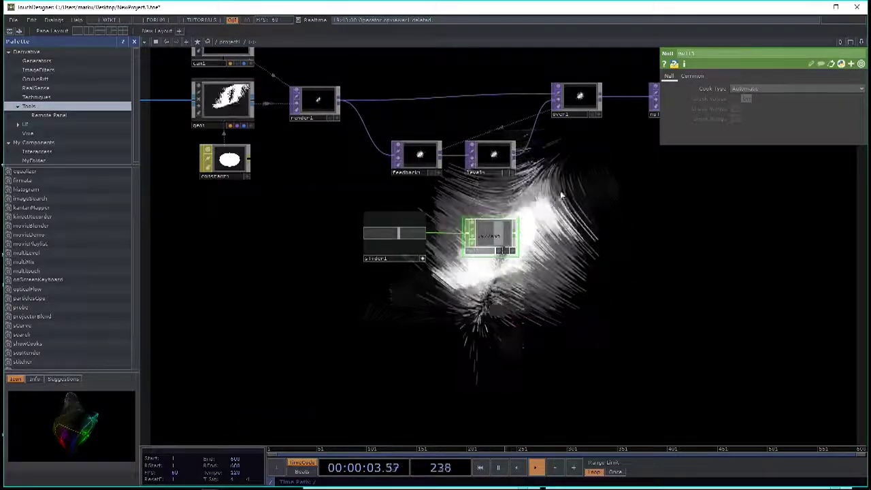
Adjust the Post opacity of level1 to about 0.92
scroll(538, 155, "up", 3)
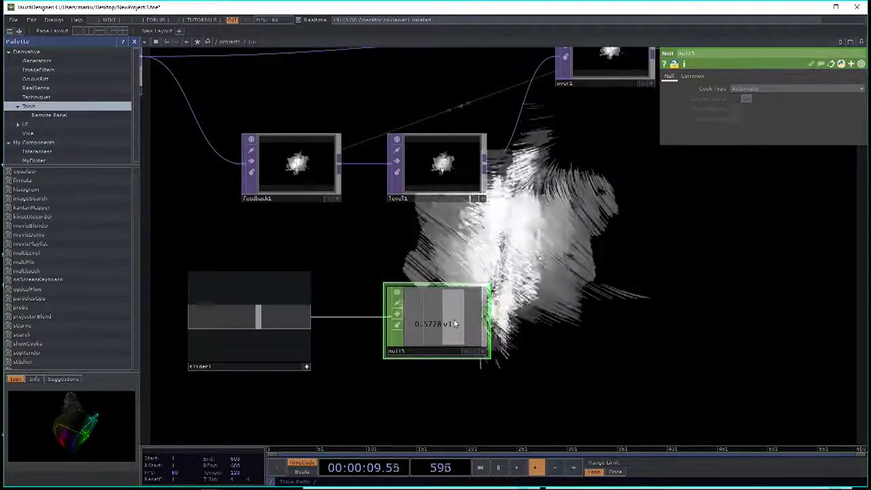
left_click(428, 187)
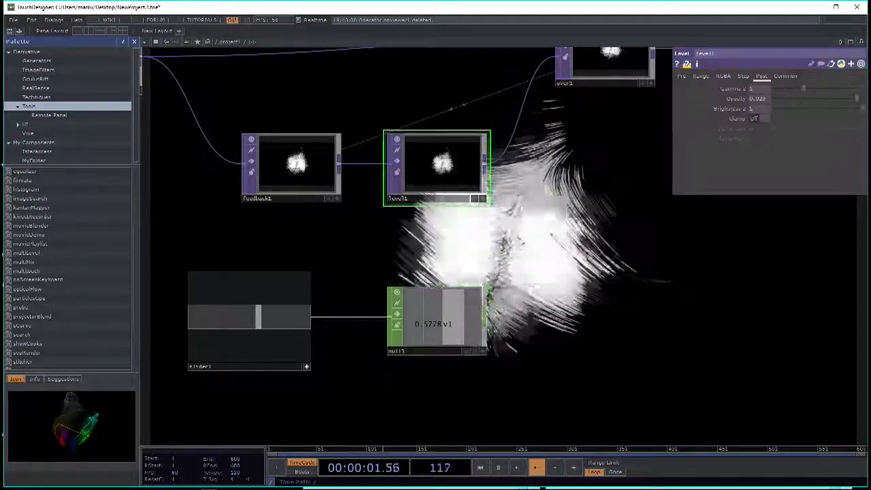
left_click_drag(831, 102, 859, 103)
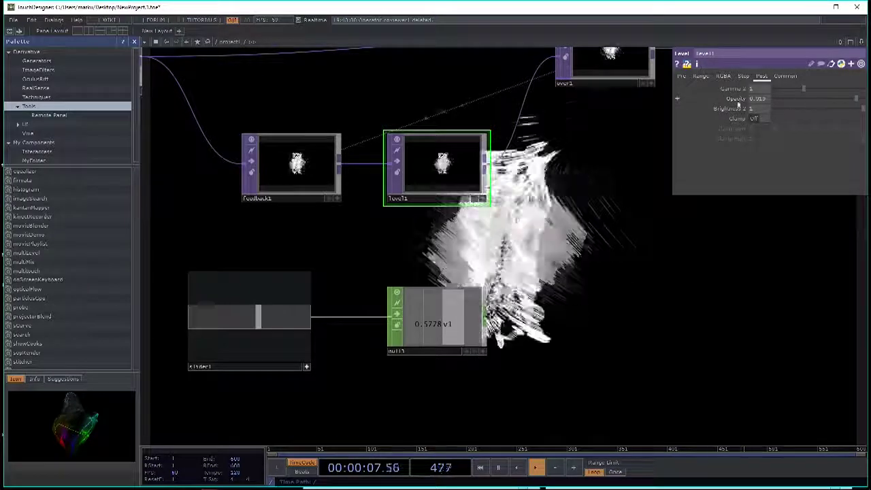
Make null3's viewer active and try applying its v1 channel to level1's Opacity as an export and as the current CHOP value
left_click(483, 351)
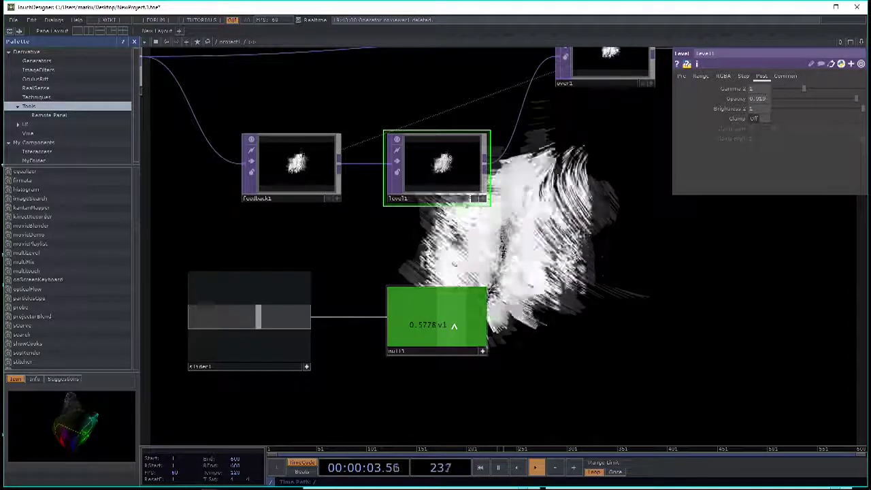
left_click_drag(443, 325, 757, 99)
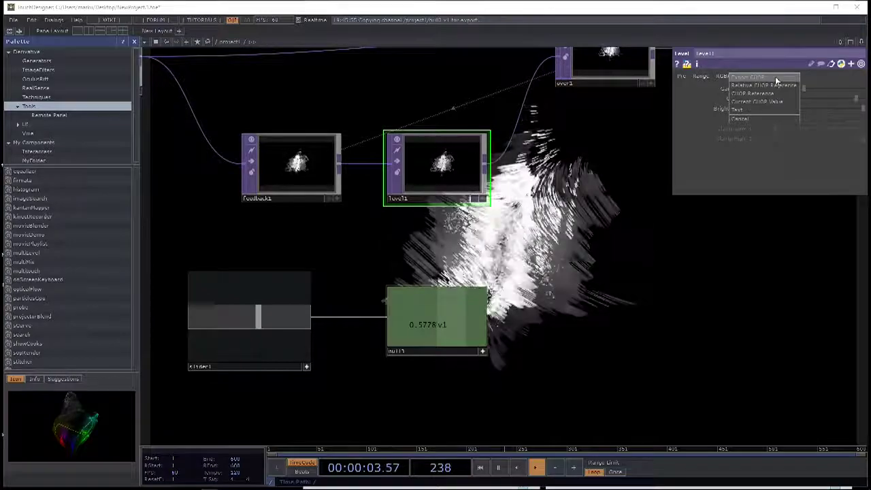
left_click(775, 76)
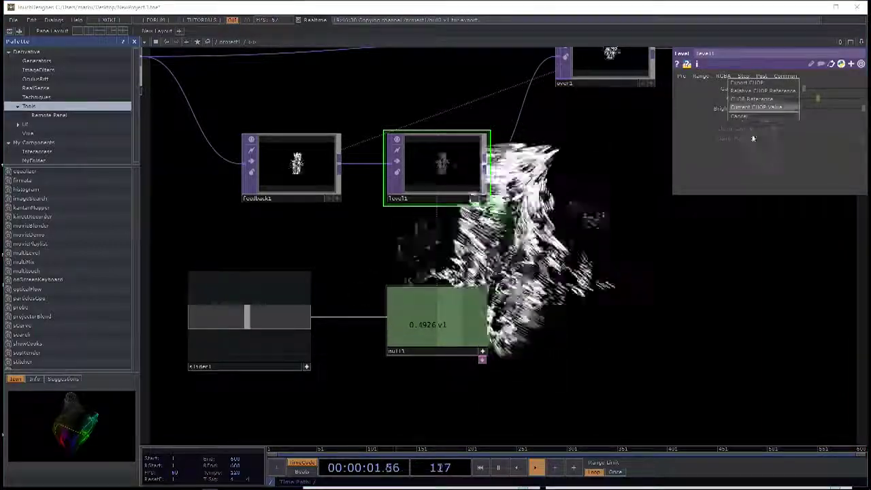
left_click(777, 89)
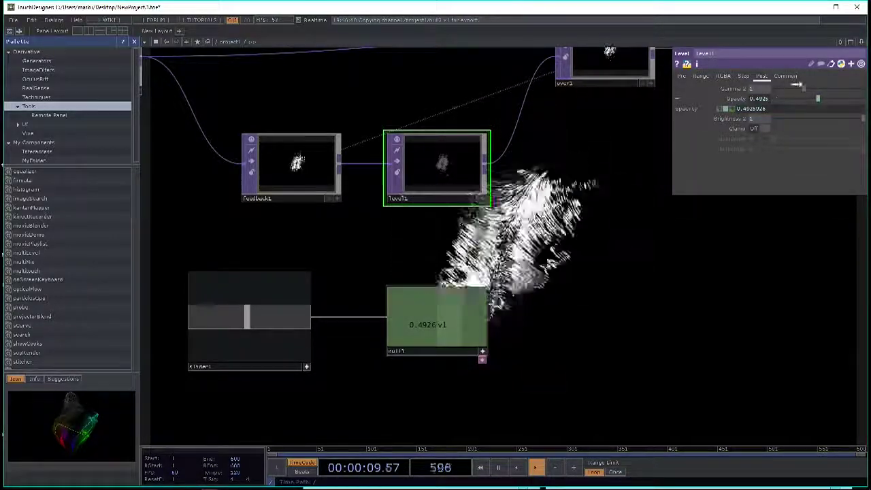
Link level1's Opacity to null3's v1 channel with a relative CHOP reference and try multiplying the expression by 2
left_click_drag(761, 98, 768, 104)
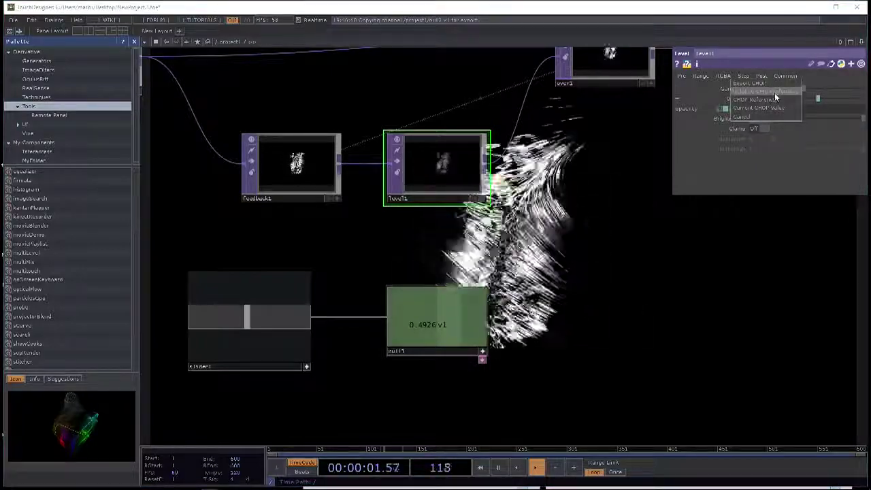
left_click(773, 93)
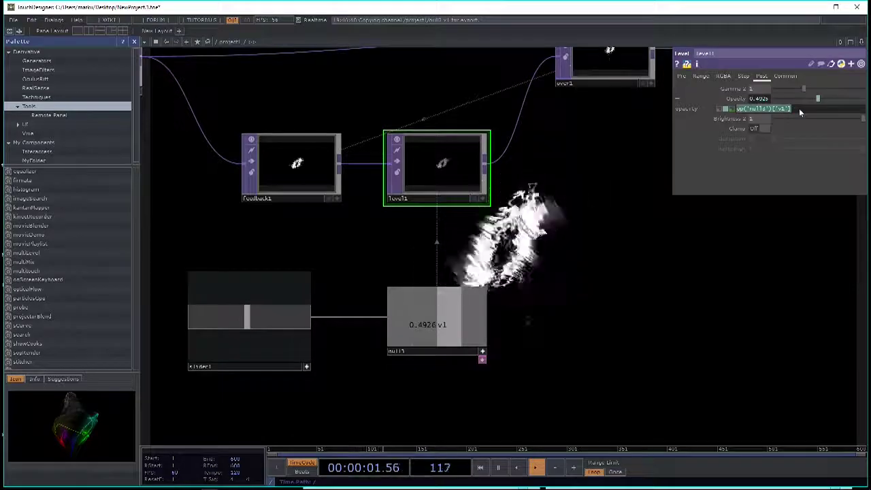
mouse_move(798, 108)
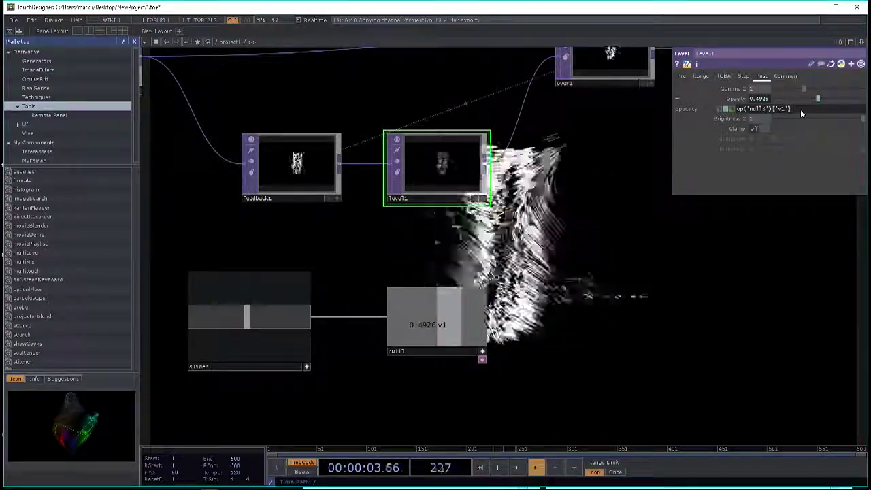
type("*2")
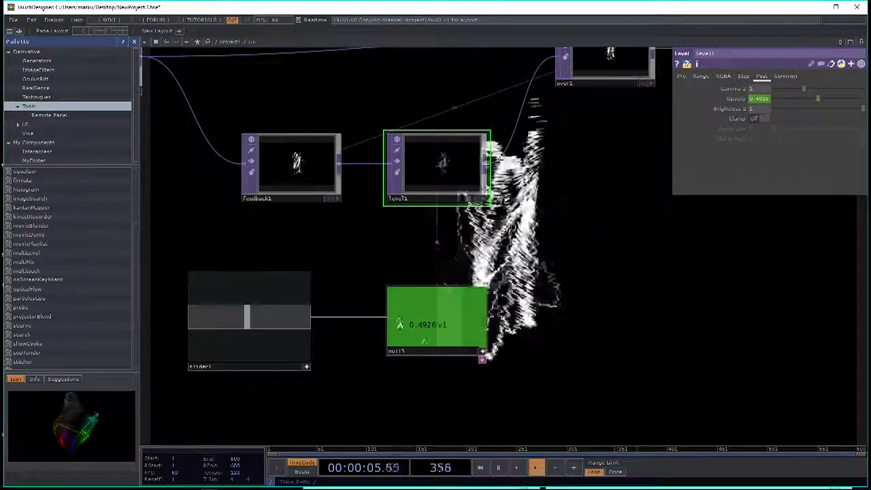
Move null3 farther from slider1 and run the slider knob through its full range, leaving it at about 0.31
left_click_drag(466, 348, 573, 348)
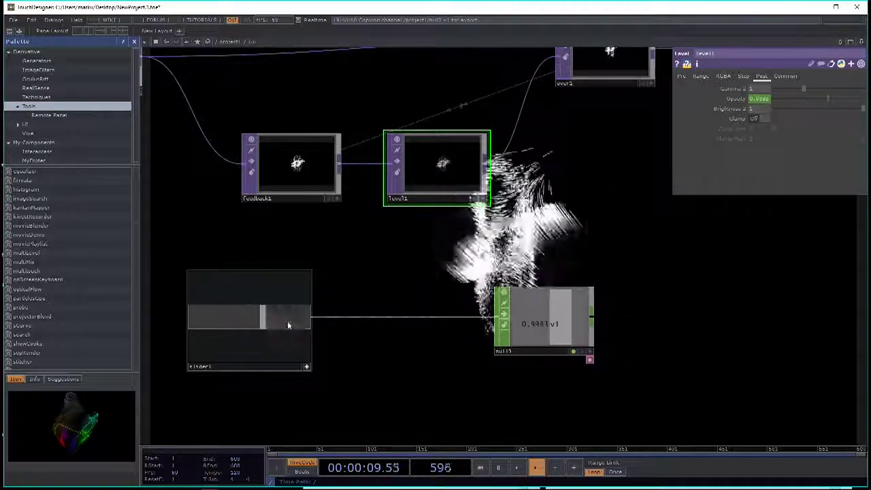
left_click_drag(325, 330, 185, 336)
left_click_drag(317, 335, 190, 341)
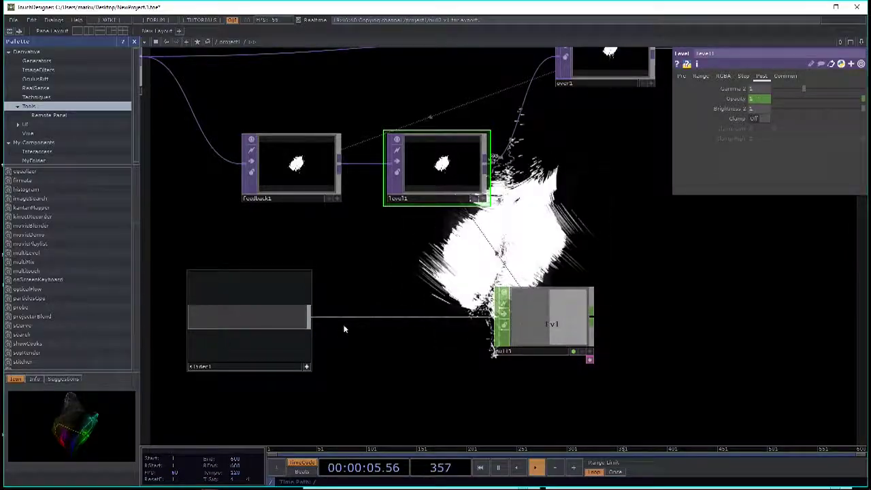
left_click_drag(269, 327, 281, 327)
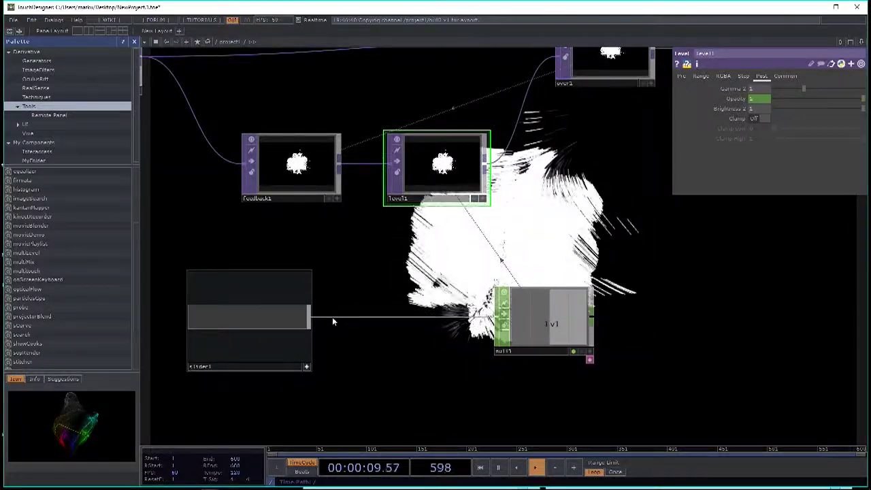
left_click_drag(307, 321, 211, 327)
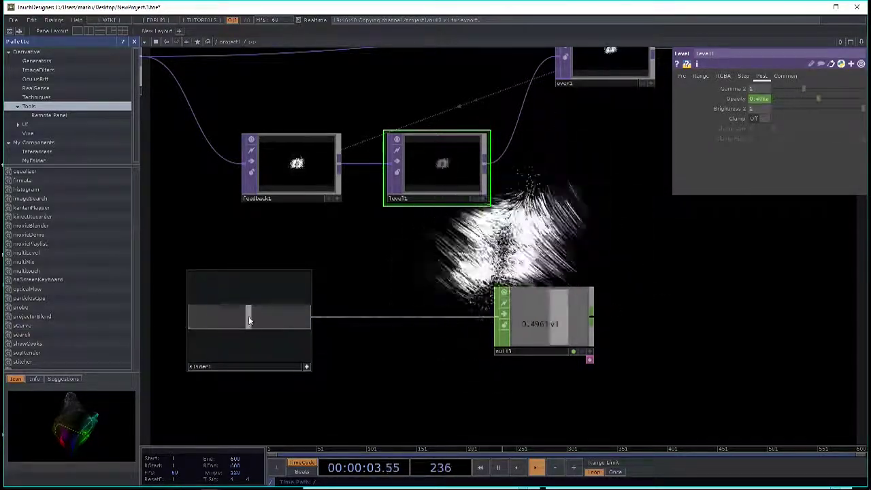
Insert a Math CHOP into the connection between slider1 and null3
right_click(309, 320)
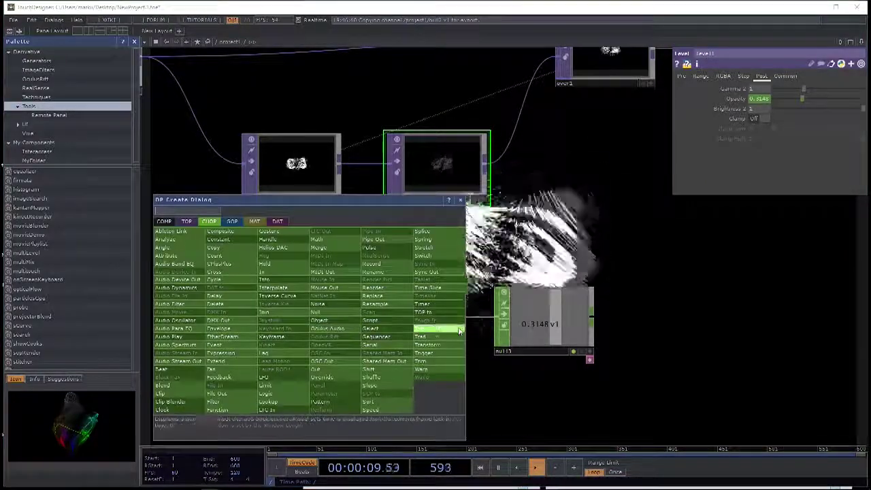
key("Escape")
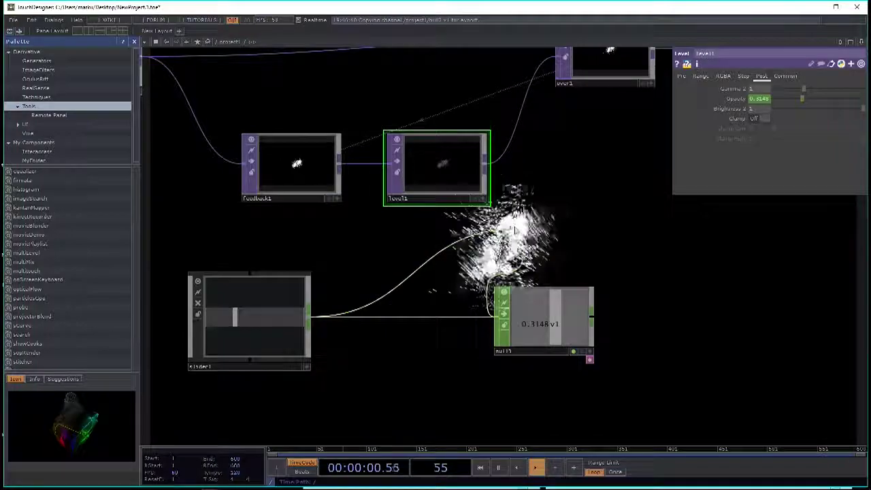
right_click(309, 320)
type("math")
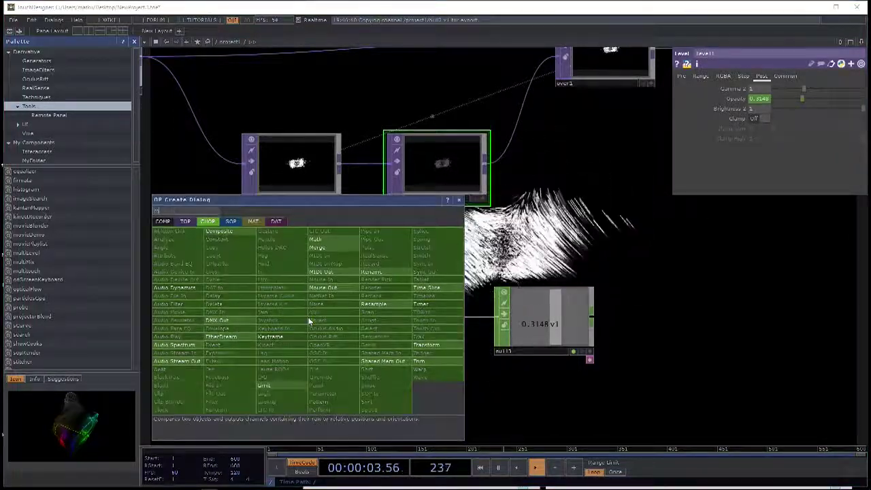
left_click(317, 239)
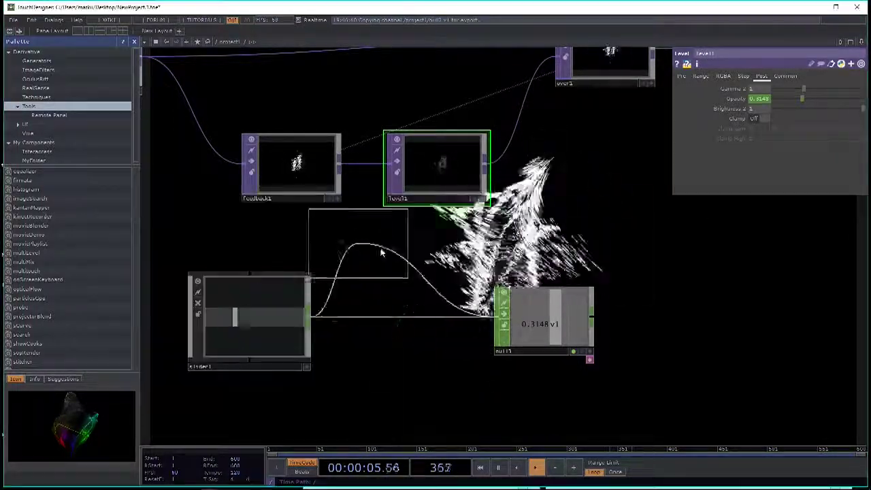
left_click(398, 322)
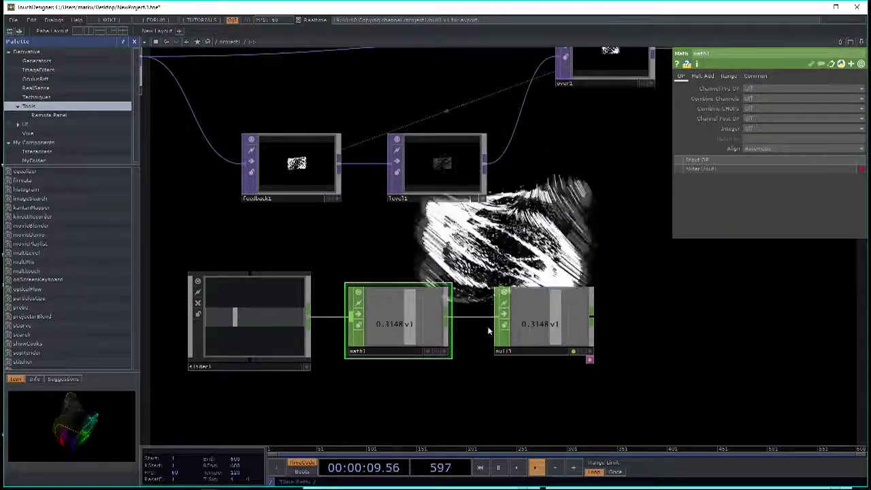
Set the lower To Range value of math1 to 0.5 and raise slider1 until math1 outputs about 0.9
left_click_drag(704, 319, 691, 295)
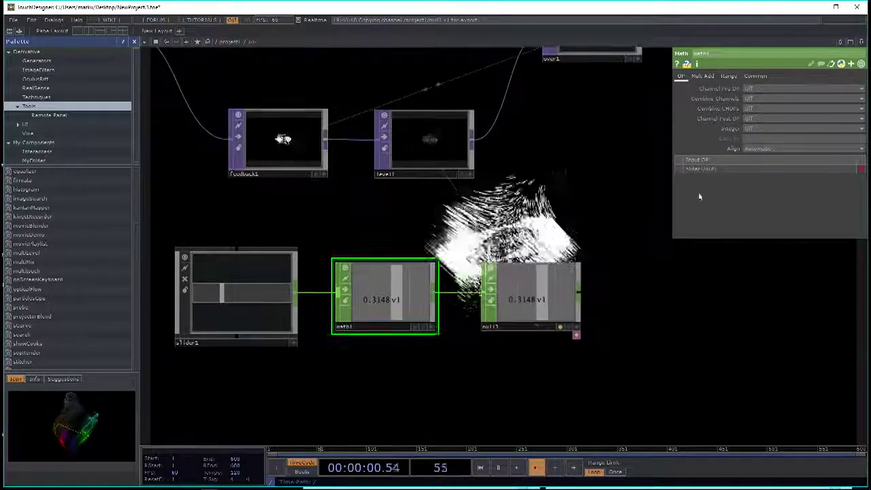
left_click(728, 76)
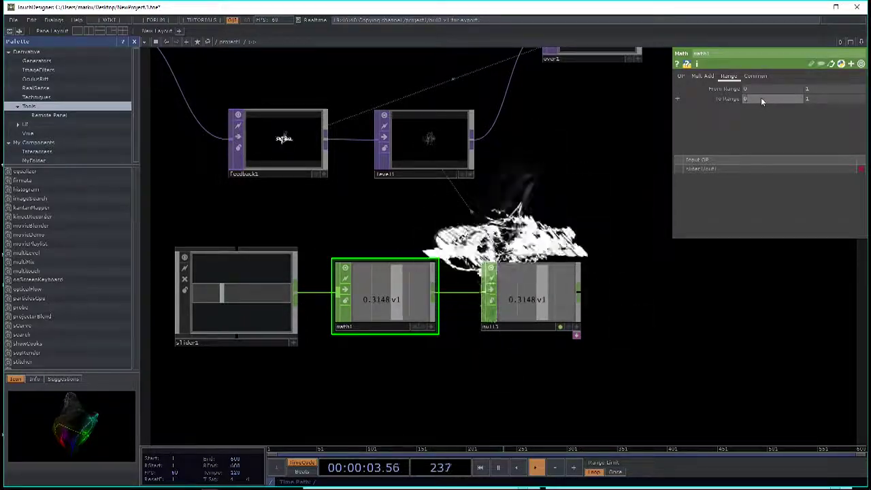
left_click_drag(761, 99, 782, 99)
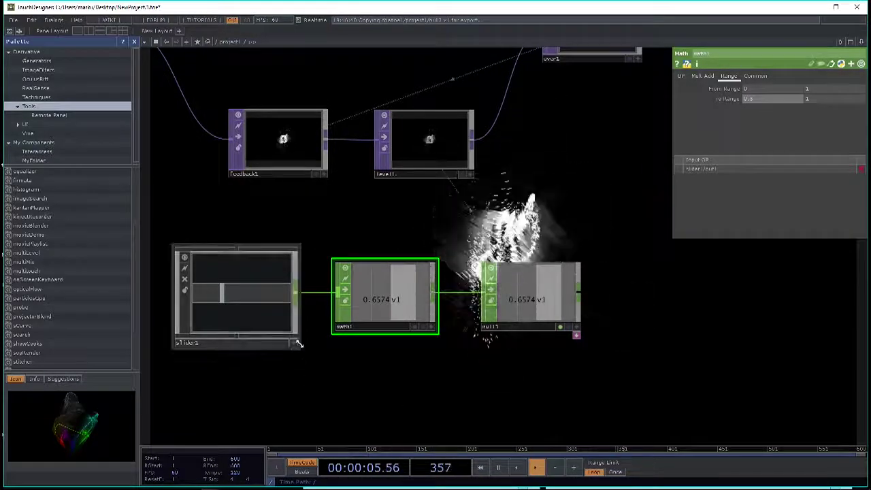
left_click_drag(220, 299, 274, 296)
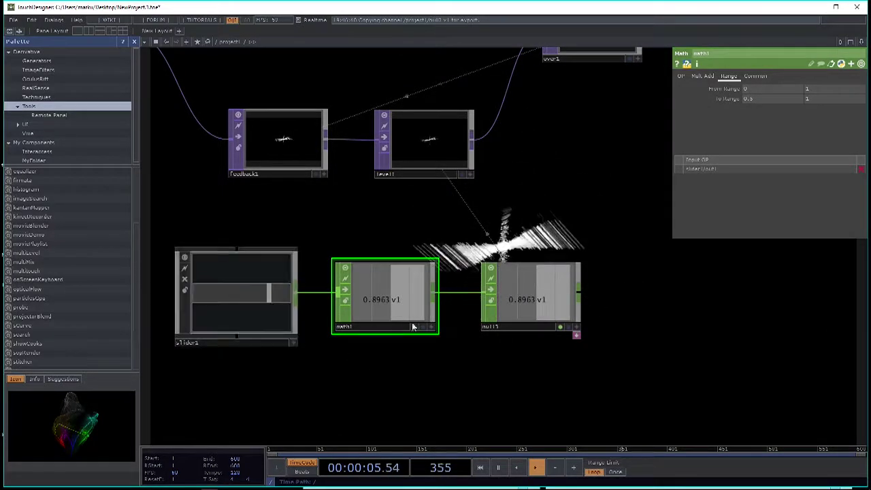
Add a Window COMP beside null2 at the end of the TOP chain
scroll(413, 326, "down", 5)
scroll(557, 267, "down", 6)
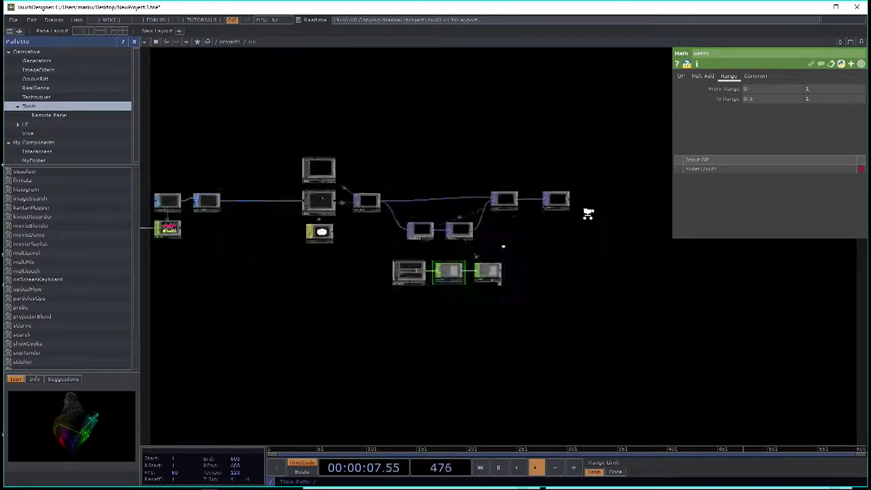
scroll(610, 288, "up", 5)
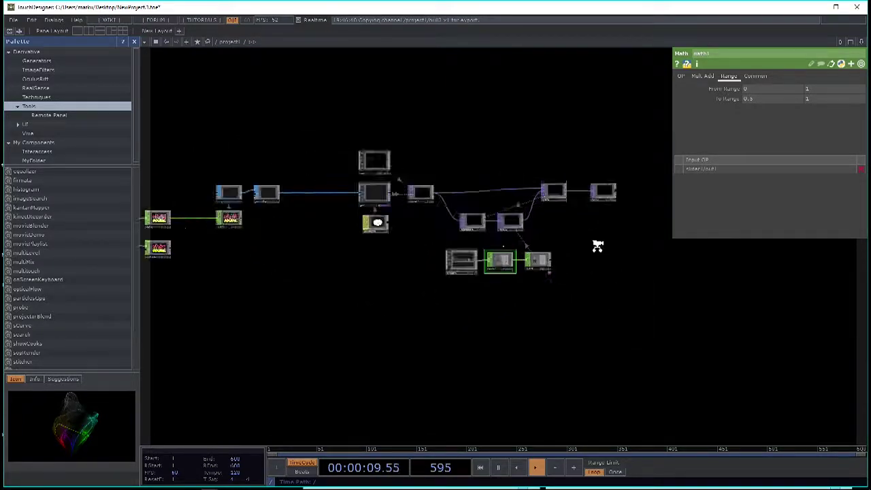
scroll(619, 147, "up", 3)
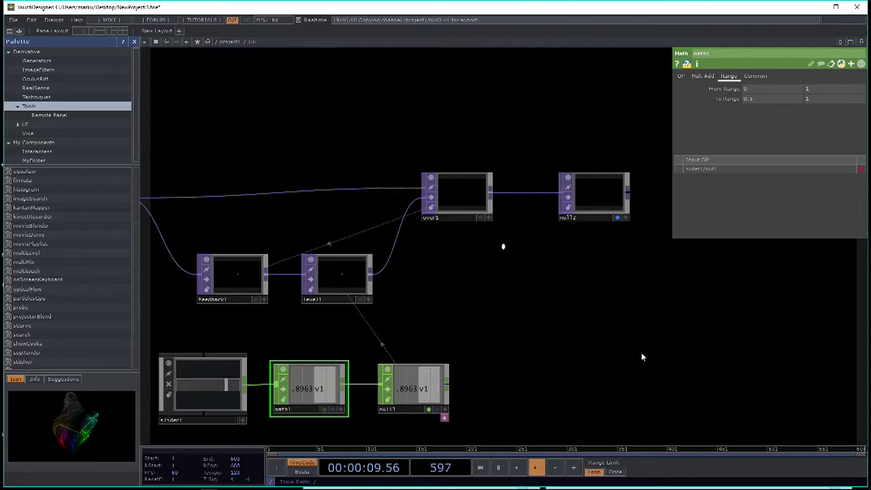
scroll(530, 315, "right", 5)
left_click_drag(573, 262, 506, 275)
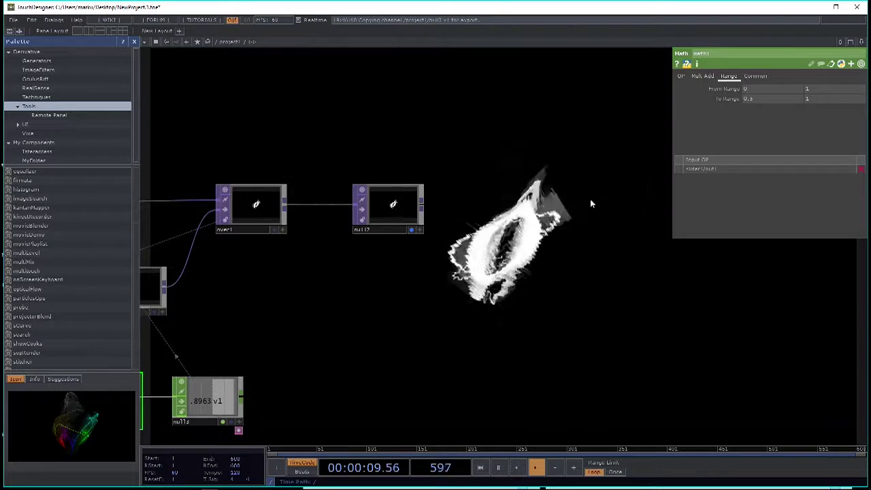
key("Tab")
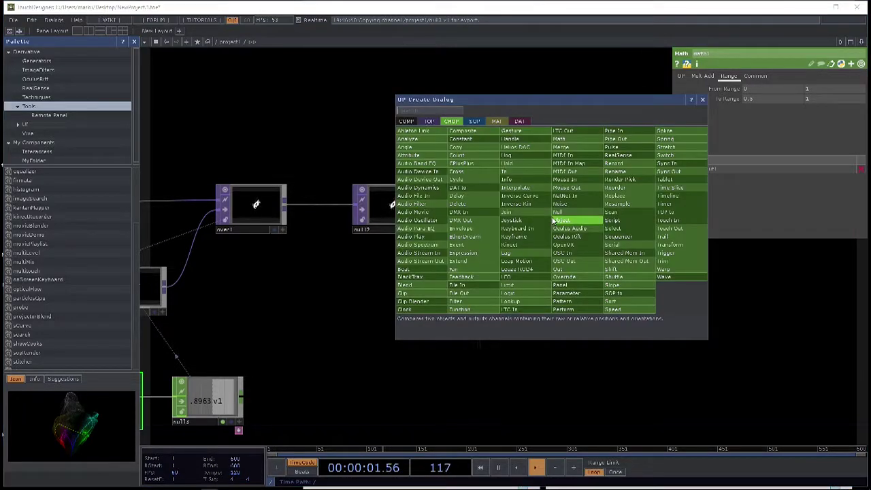
left_click(405, 121)
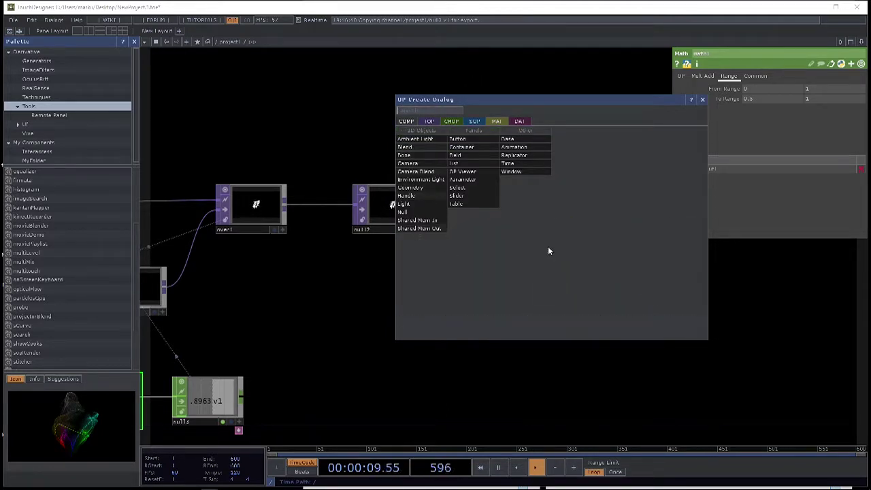
left_click(526, 171)
left_click(521, 204)
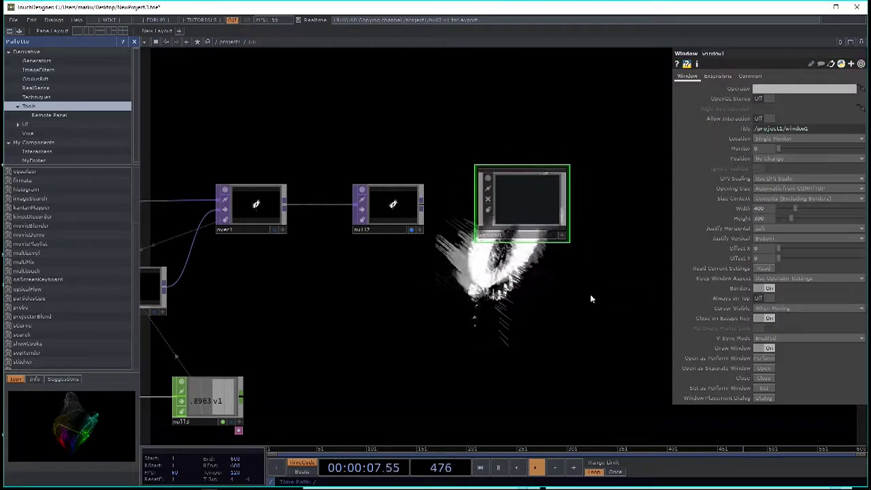
Assign null2 as the Operator of window1
left_click_drag(571, 289, 598, 198)
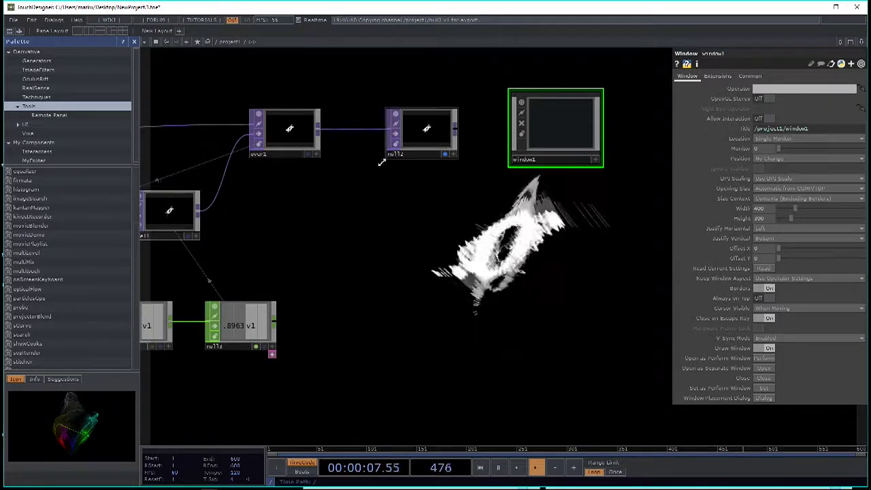
scroll(395, 221, "up", 3)
scroll(385, 213, "down", 4)
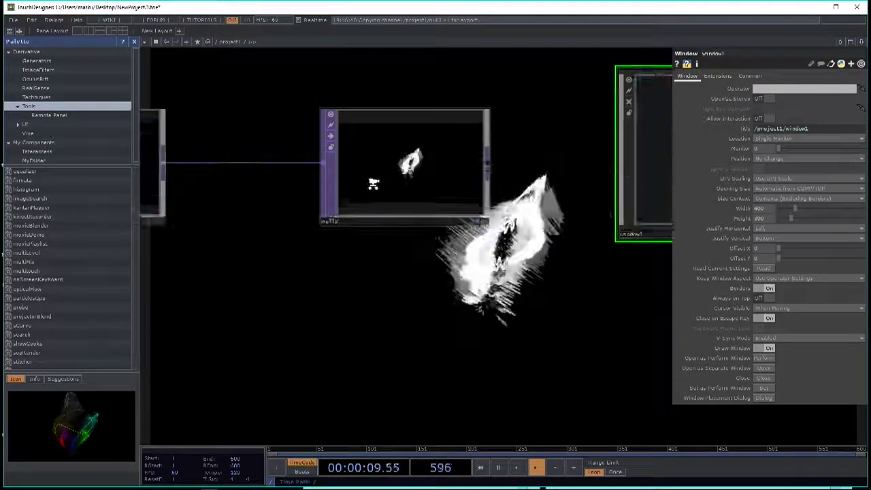
left_click_drag(383, 201, 781, 88)
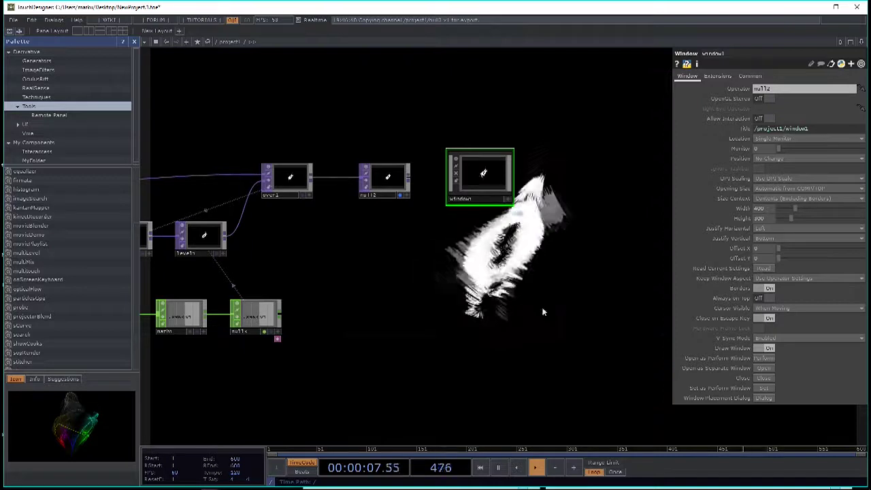
Open window1 as a separate window, reposition it over the network to check the output, and close it
left_click(768, 368)
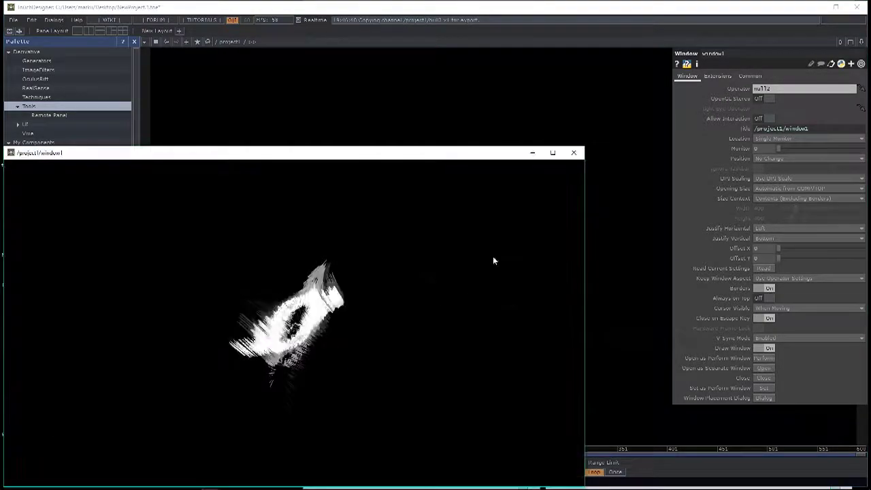
left_click_drag(358, 157, 495, 61)
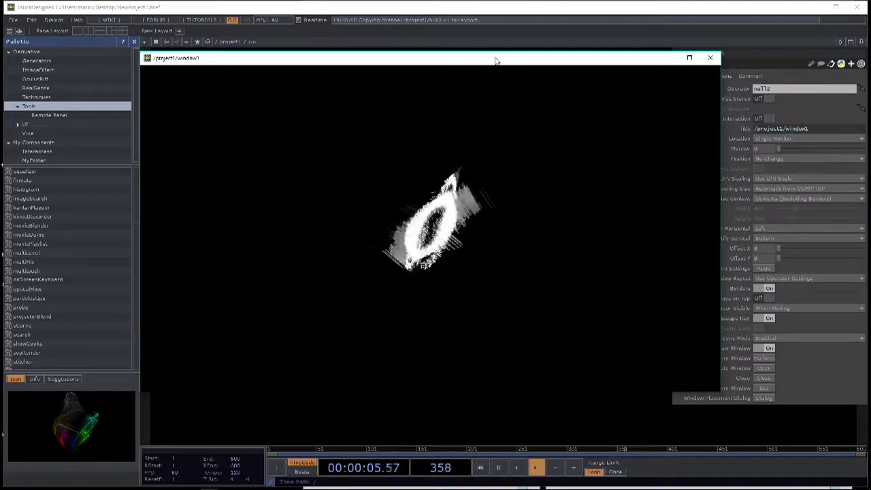
left_click_drag(494, 60, 429, 70)
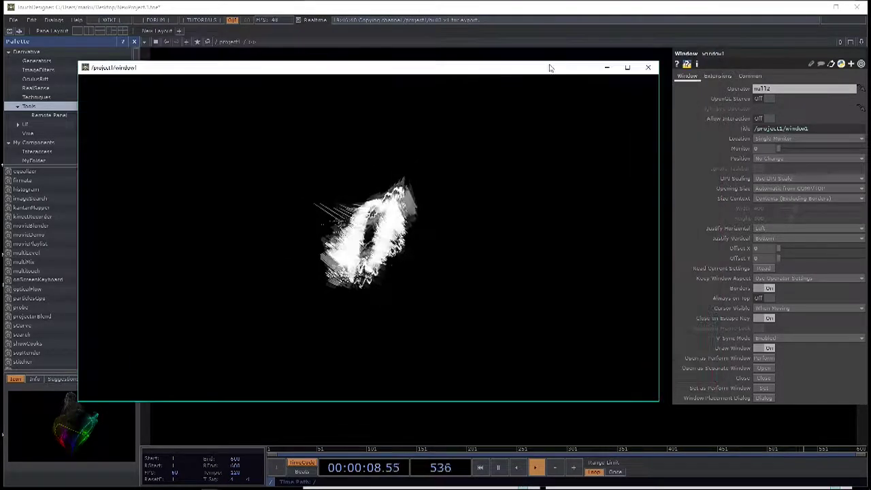
left_click(650, 72)
scroll(480, 177, "up", 3)
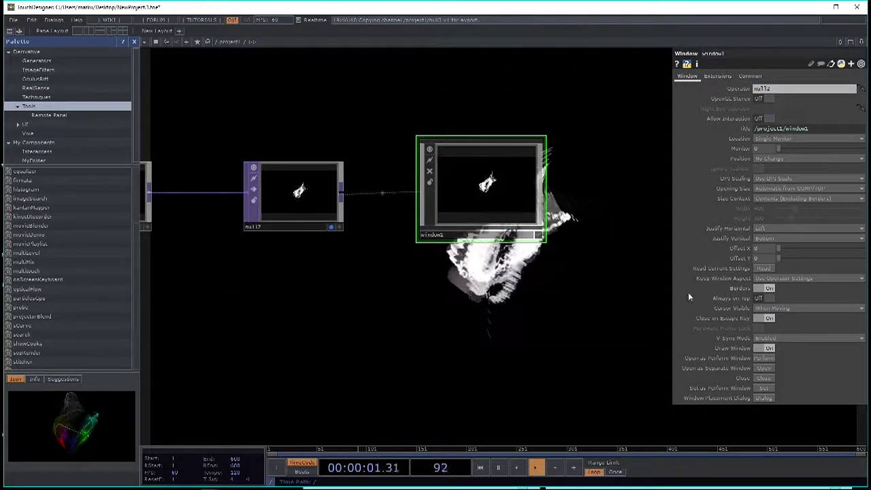
Turn off Borders on window1, open it as a separate window to check the output, and close it
left_click(763, 289)
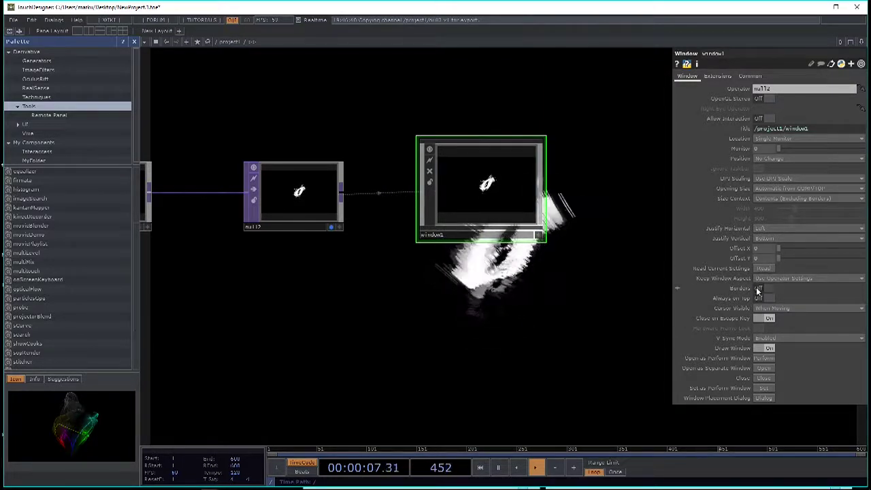
left_click(766, 370)
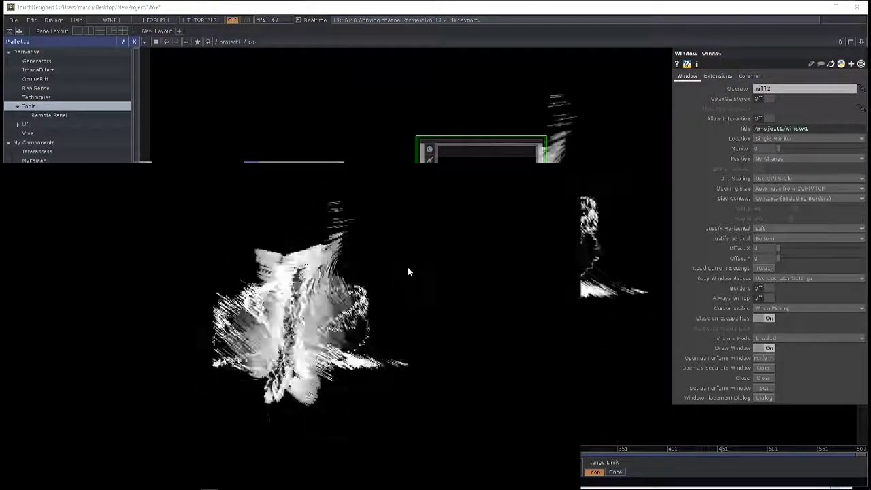
key("Escape")
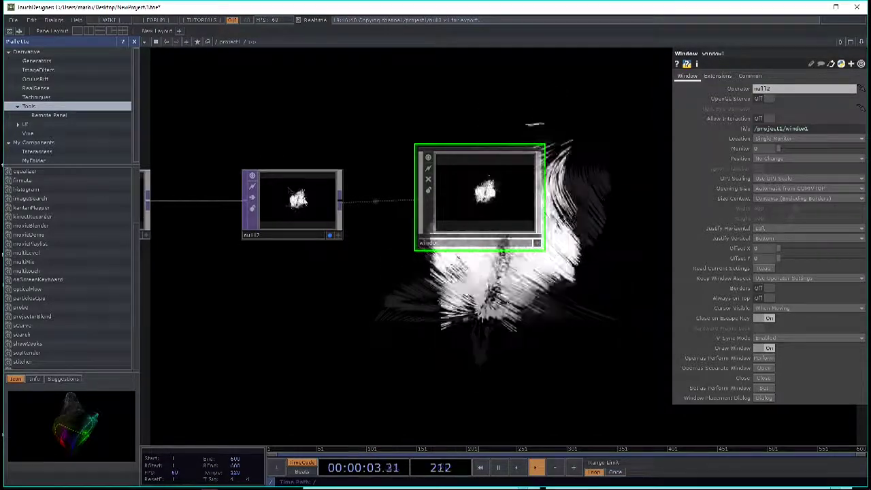
Check null2's resolution, set window1's Opening Size to Fill Location, and preview the output in a separate window
middle_click(291, 195)
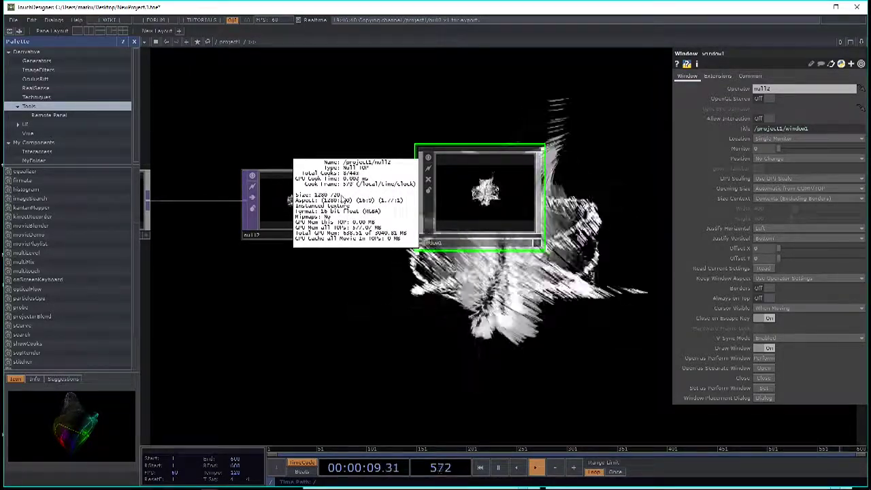
middle_click_drag(502, 194, 512, 157)
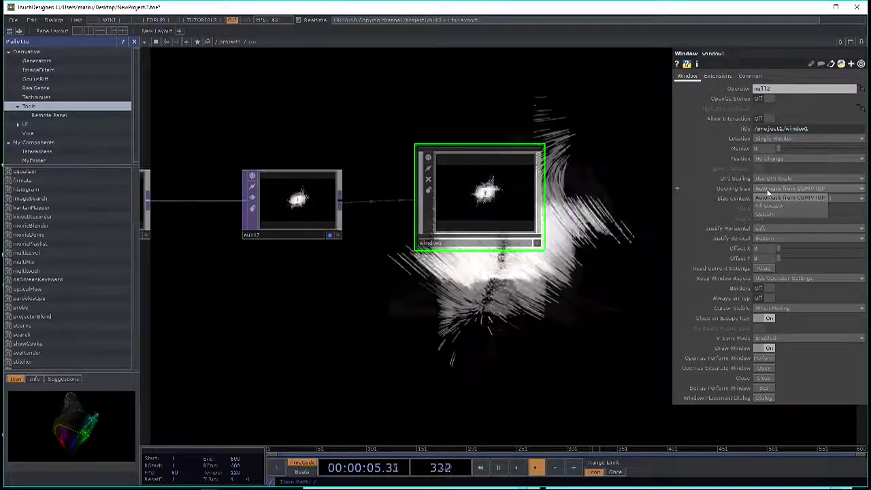
left_click(782, 205)
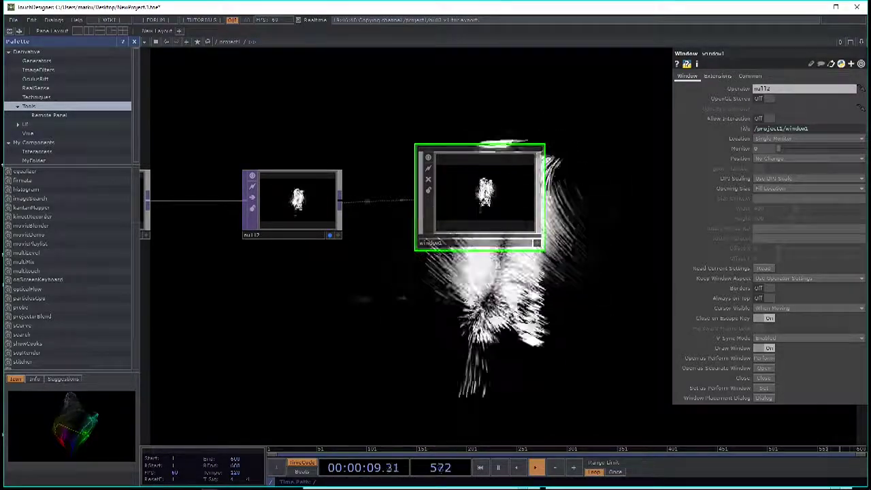
left_click(764, 368)
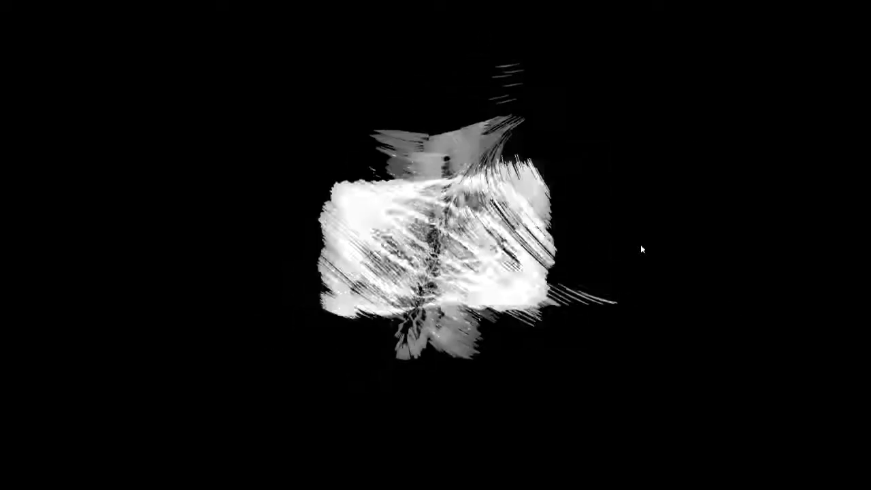
key("Escape")
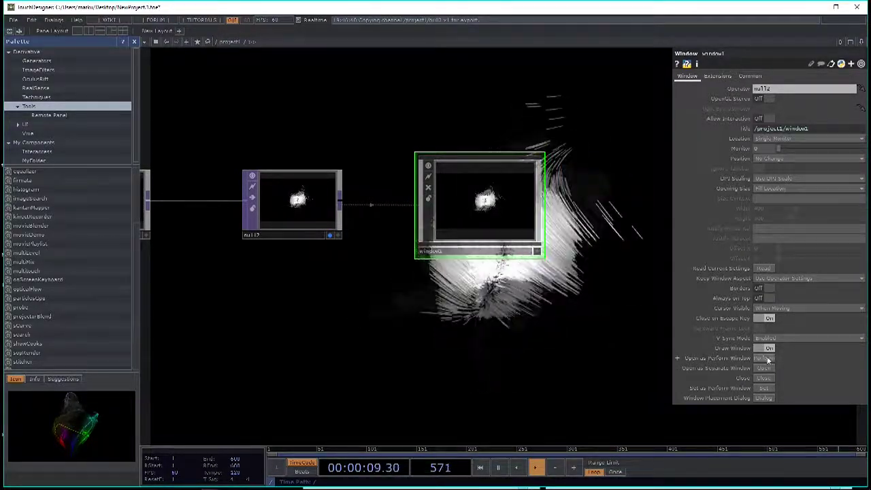
Preview window1 as the perform window, return to the network, and try Monitor 1
left_click(767, 358)
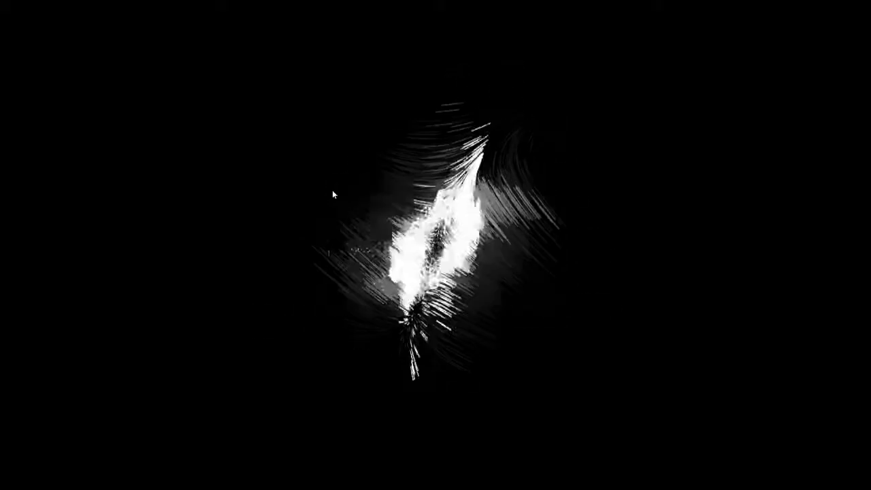
key("Escape")
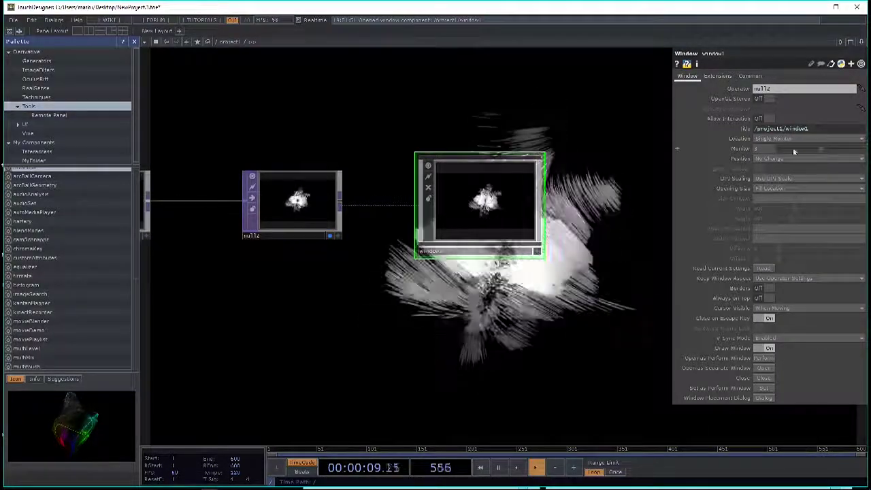
left_click(813, 145)
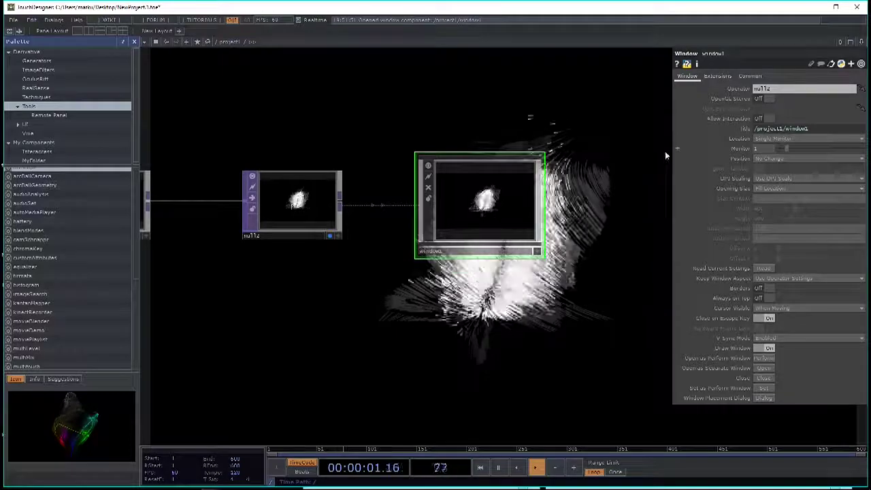
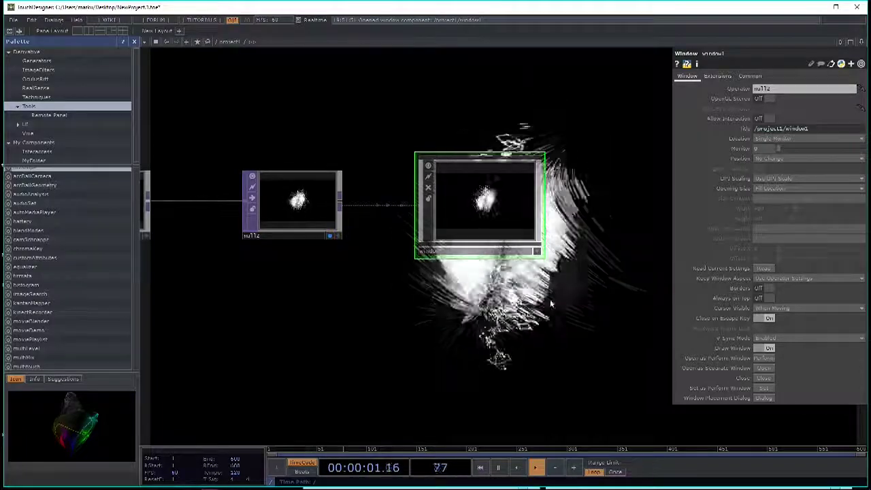
scroll(488, 326, "down", 5)
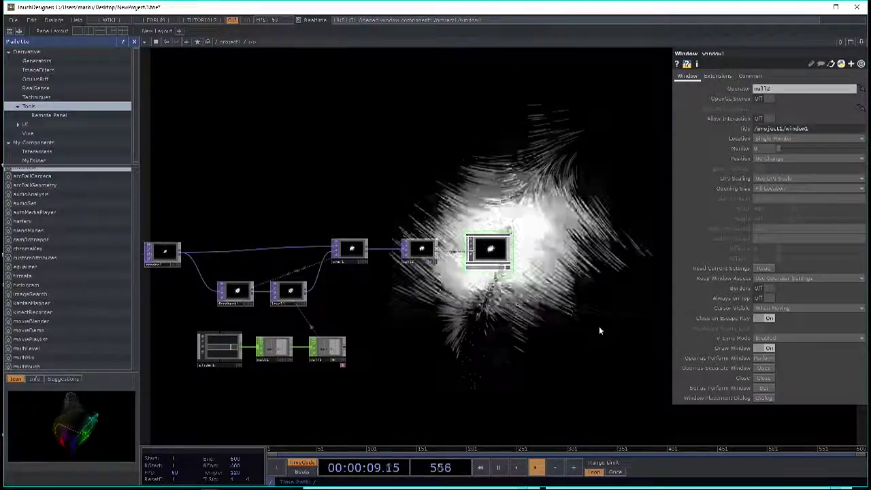
left_click(792, 178)
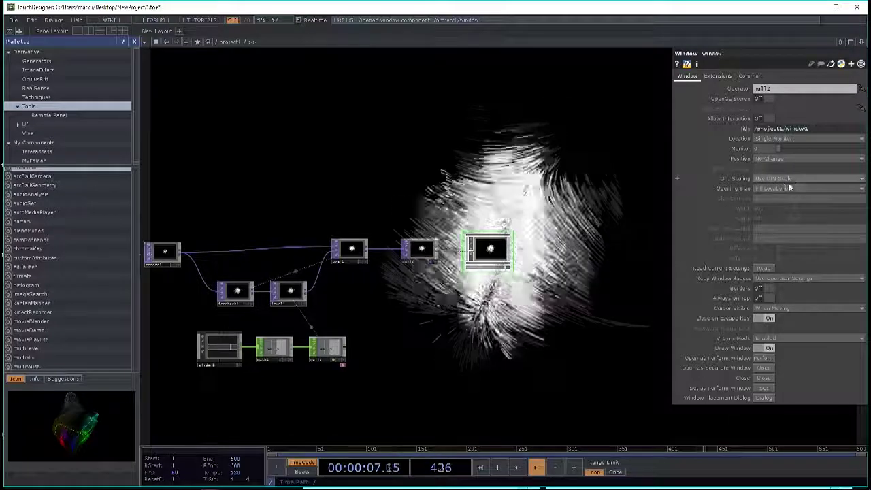
left_click(790, 177)
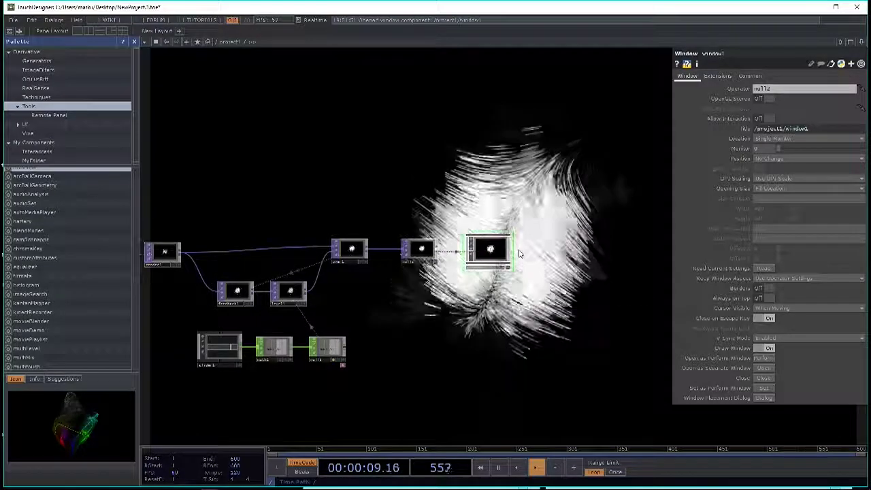
left_click_drag(533, 256, 529, 249)
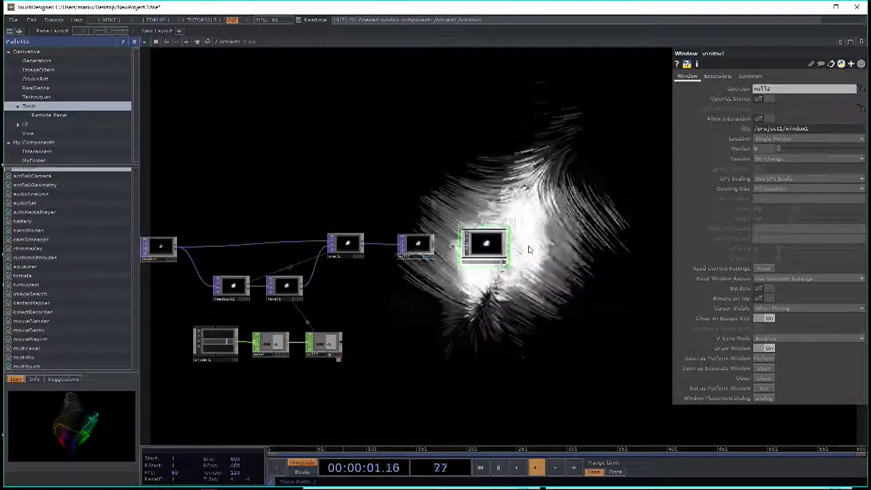
scroll(415, 245, "up", 4)
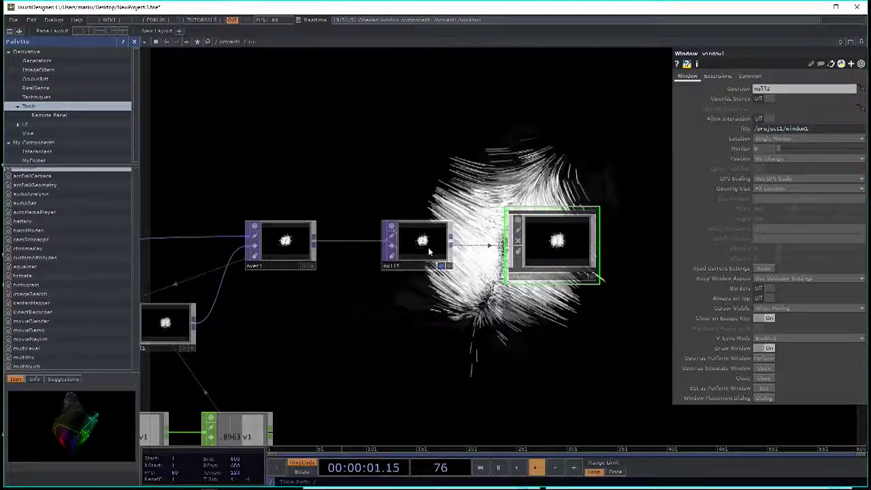
mouse_move(428, 247)
middle_mouse_down()
mouse_move(422, 171)
mouse_move(424, 232)
middle_mouse_up()
scroll(437, 219, "down", 3)
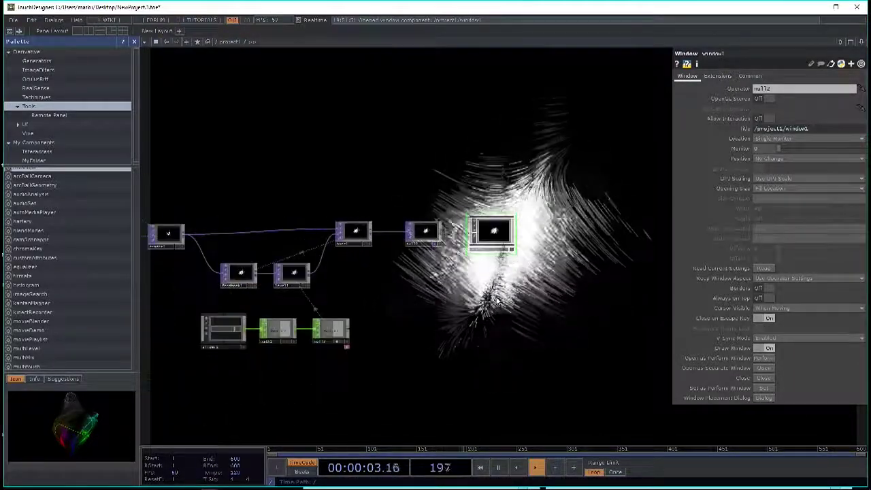
left_click_drag(436, 219, 506, 199)
key("h")
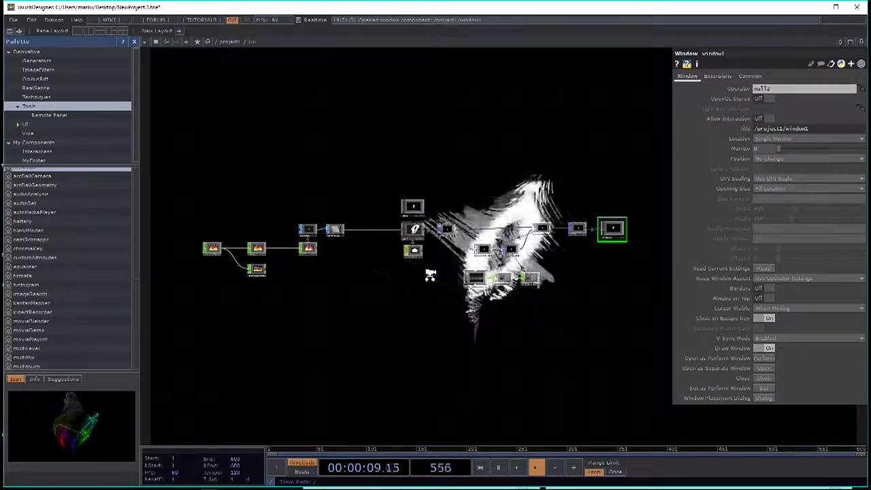
Go up to the root level and inspect the project1 container by briefly activating its viewer
scroll(428, 276, "down", 5)
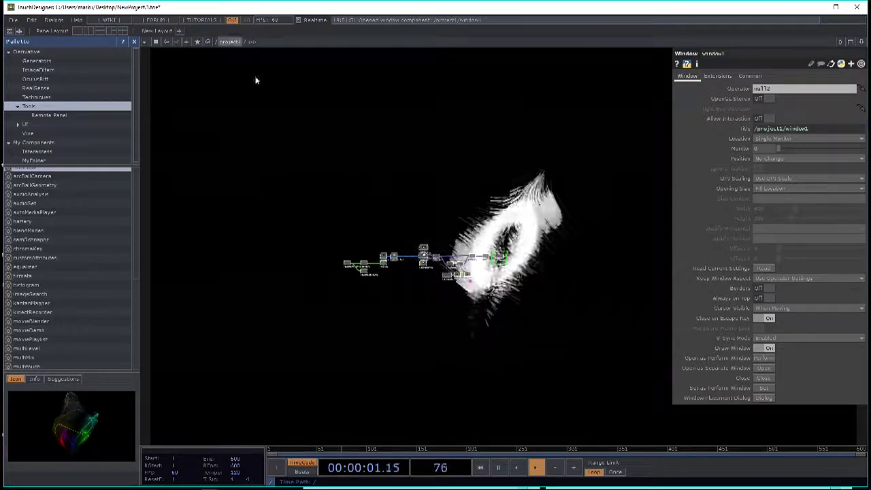
scroll(440, 263, "up", 5)
scroll(408, 265, "down", 2)
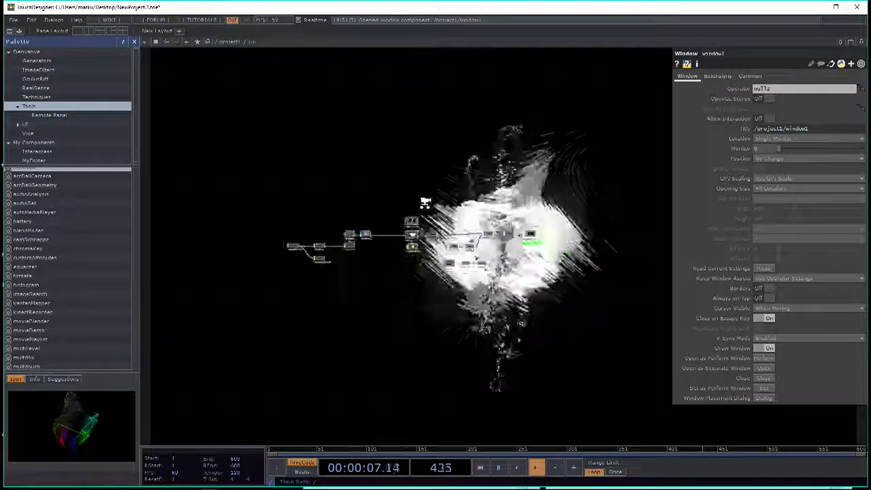
scroll(417, 204, "down", 6)
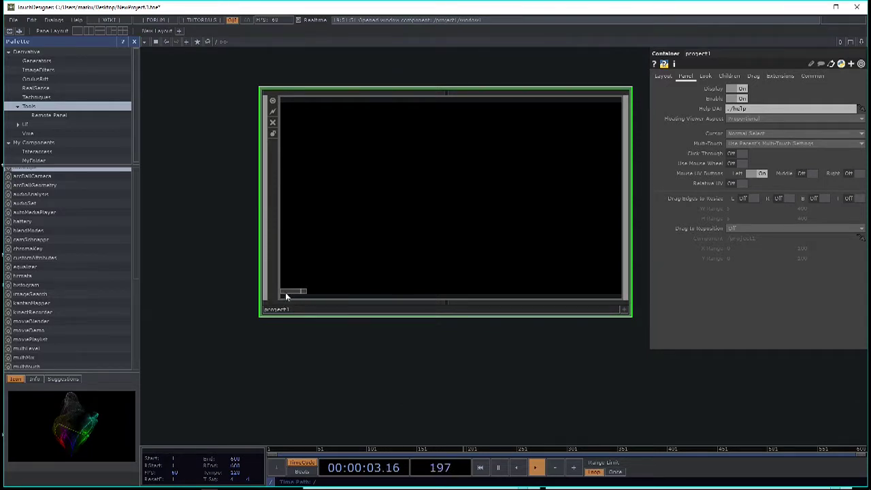
left_click(624, 312)
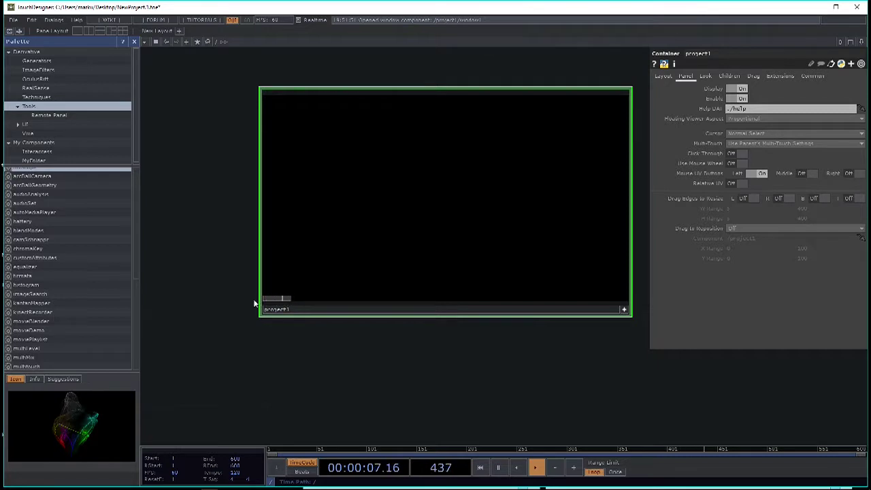
right_click(305, 309)
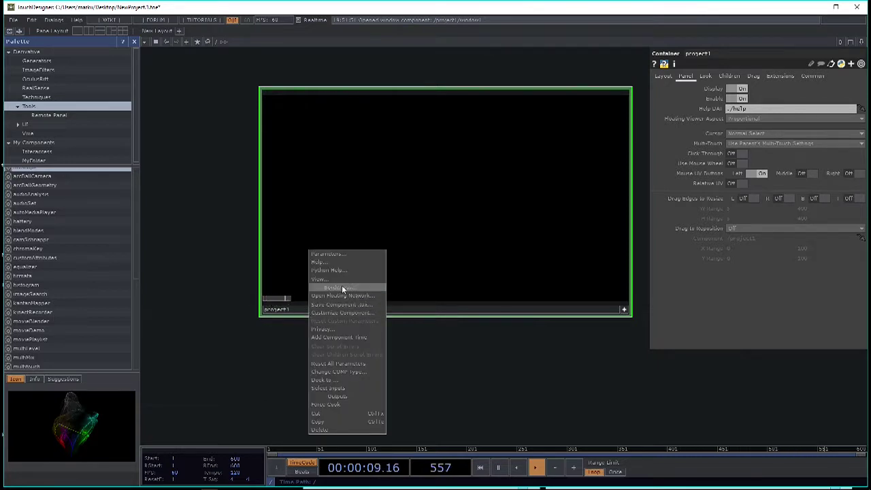
left_click(624, 310)
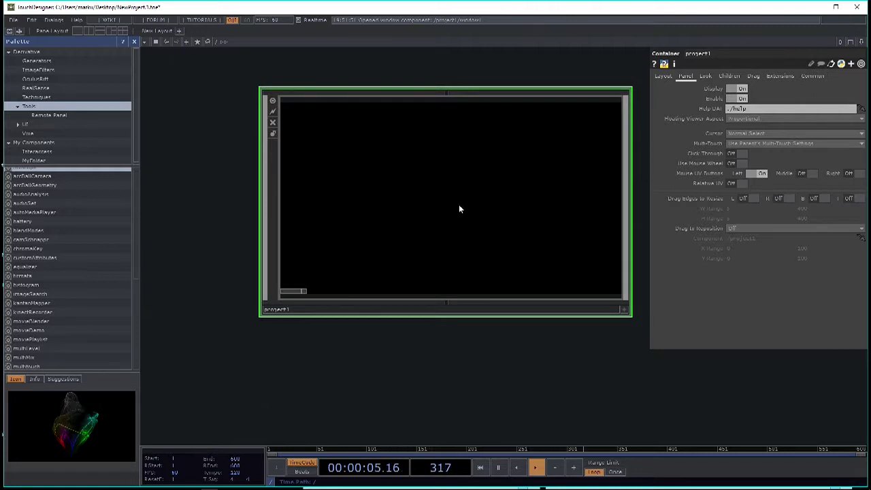
Look at null2 inside project1 and return to the root level
key("i")
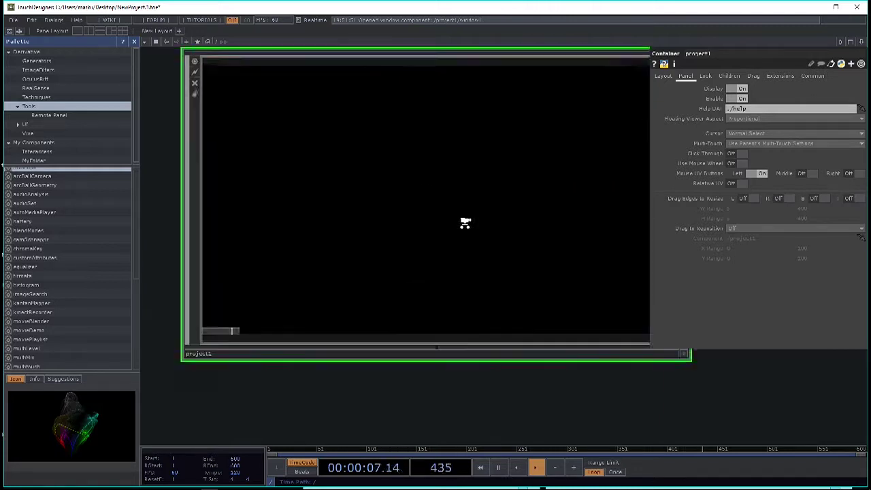
left_click(609, 221)
scroll(634, 227, "up", 5)
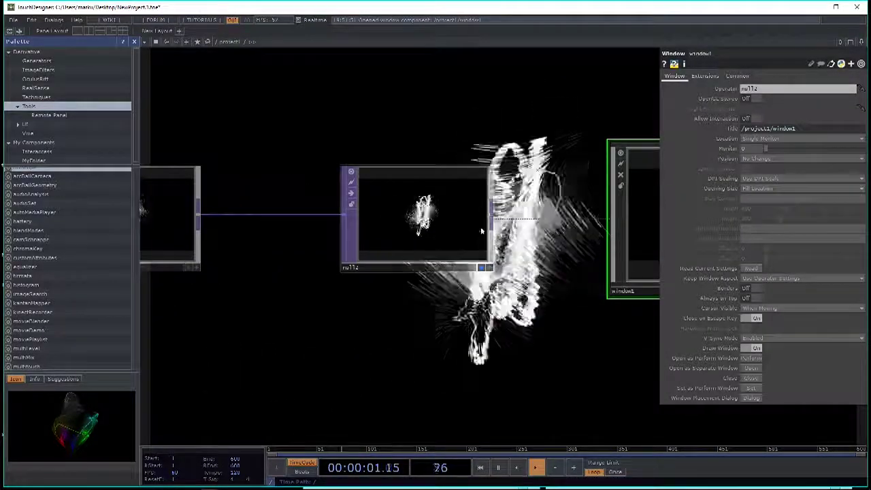
scroll(414, 232, "down", 8)
scroll(414, 232, "down", 3)
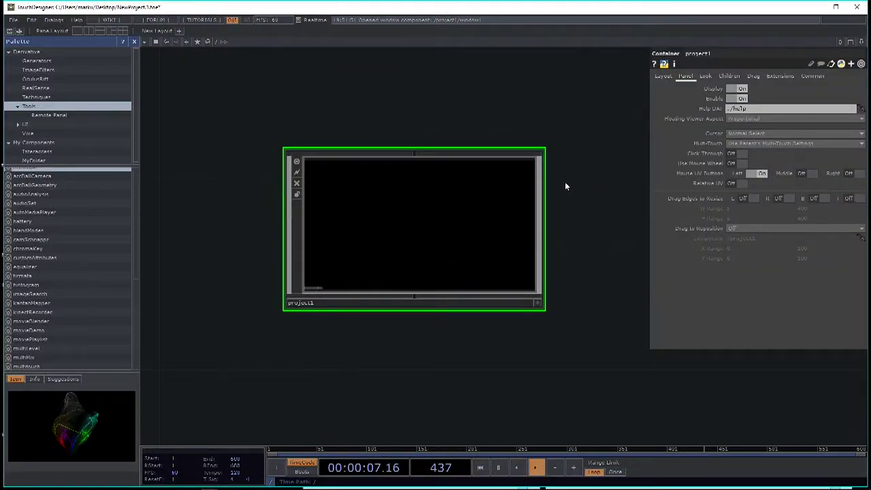
Set the Background TOP of the project1 container to ./null2 and make its viewer active
left_click(706, 75)
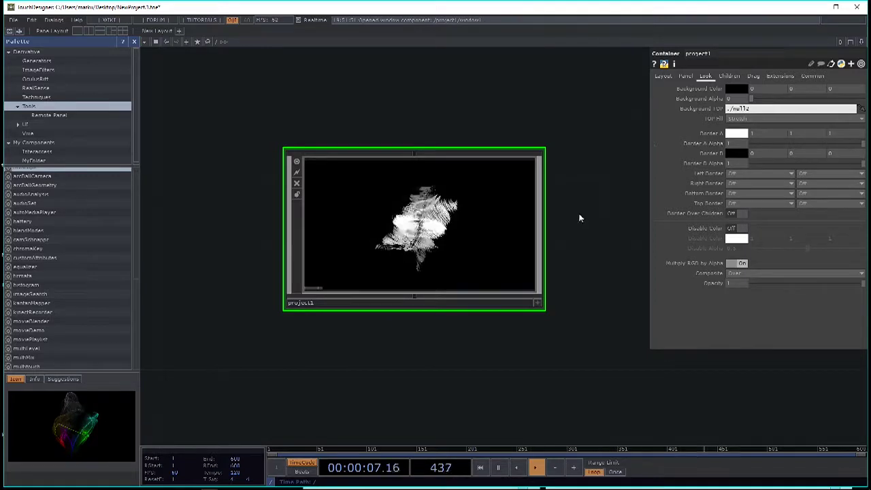
scroll(432, 241, "up", 2)
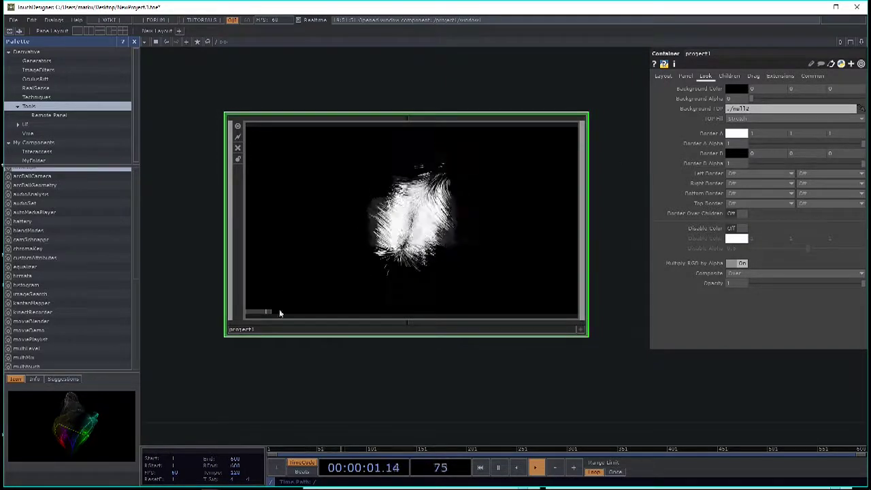
left_click(580, 332)
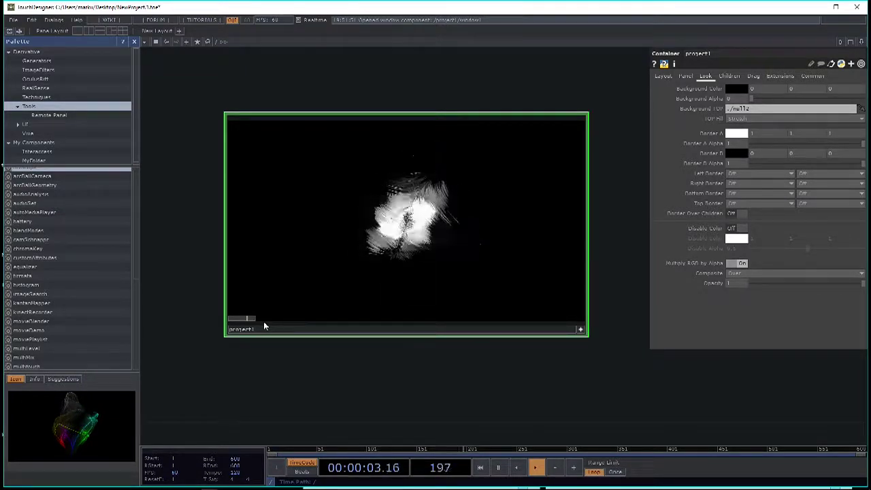
mouse_move(209, 485)
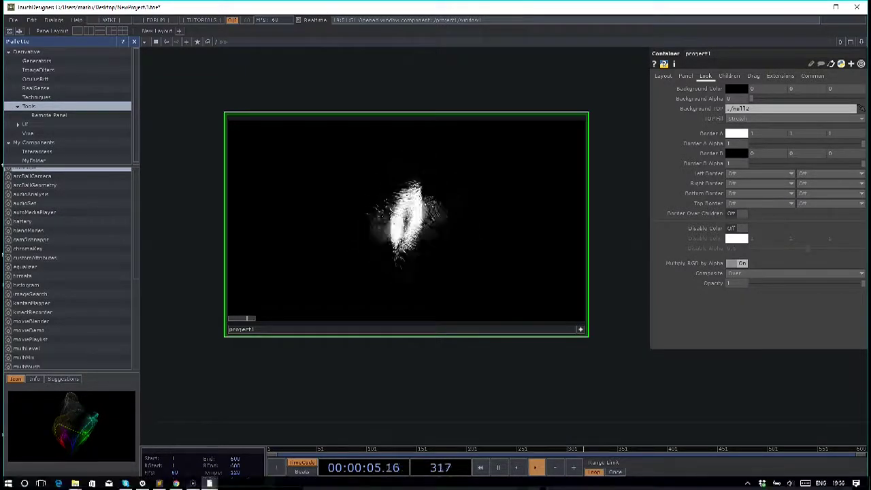
mouse_move(125, 483)
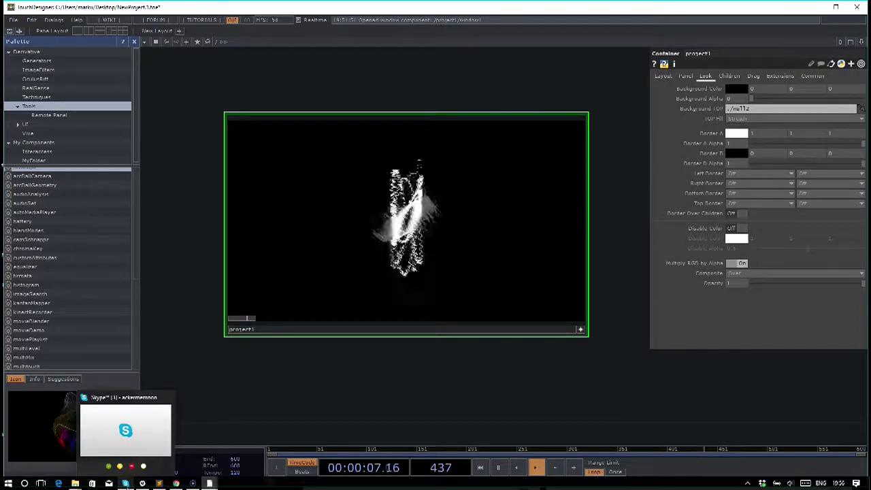
scroll(231, 331, "up", 2)
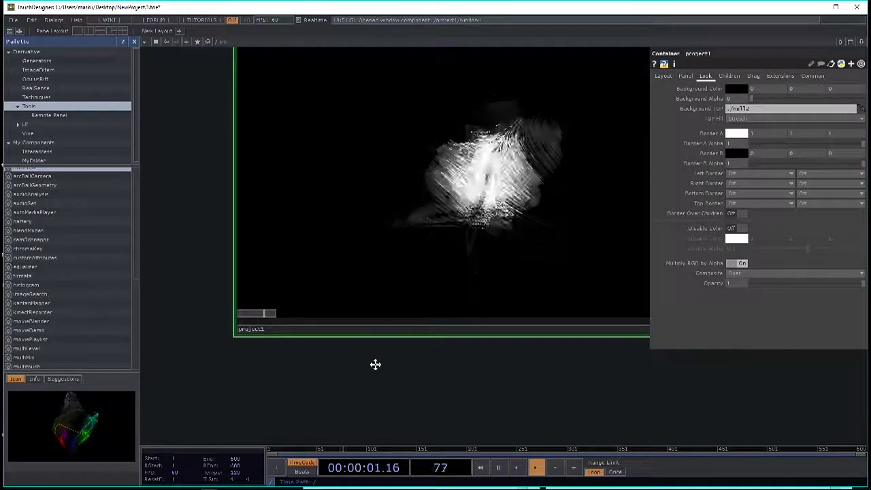
scroll(381, 379, "down", 2)
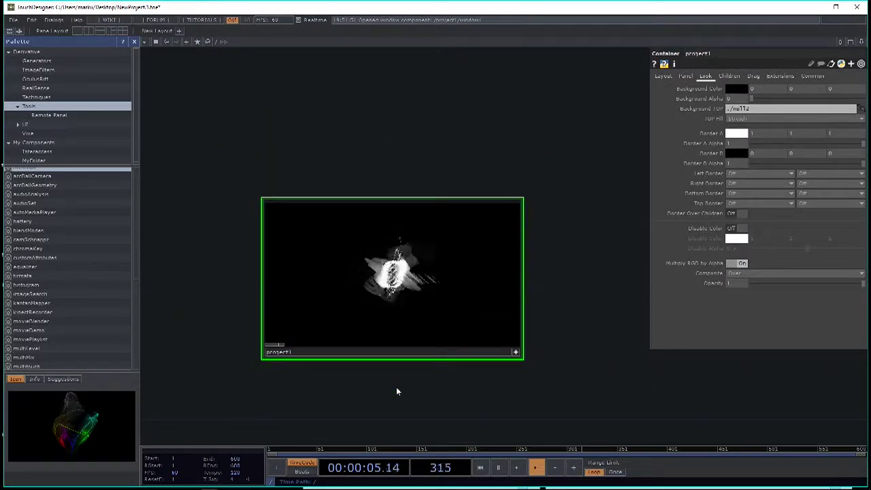
Enter project1 and inspect the Slider and Layout parameters of slider1
scroll(347, 331, "up", 5)
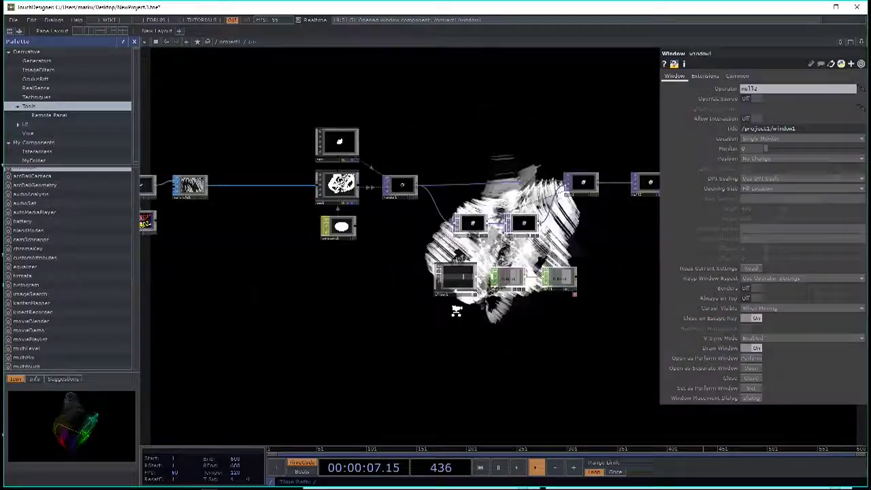
scroll(455, 306, "up", 3)
left_click(430, 269)
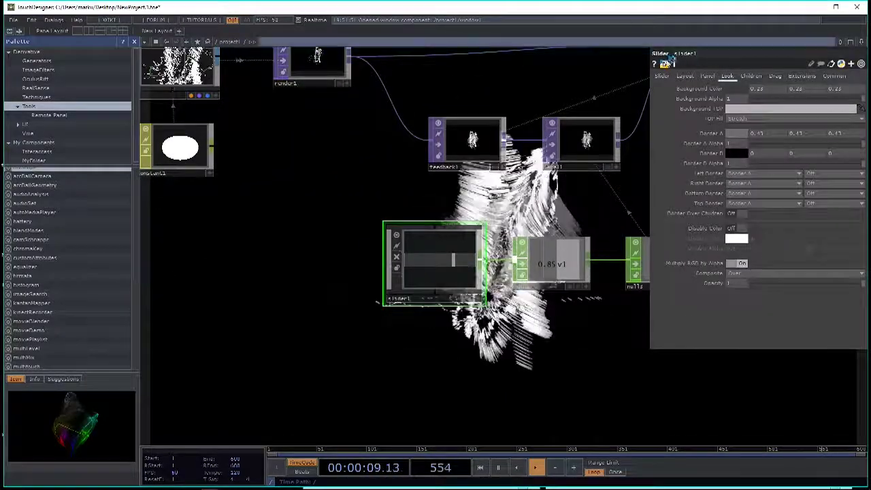
left_click(662, 76)
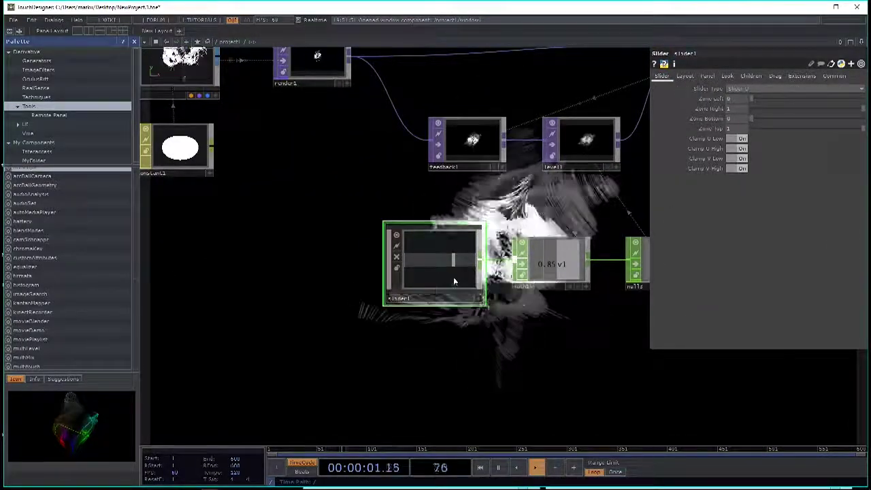
left_click(683, 76)
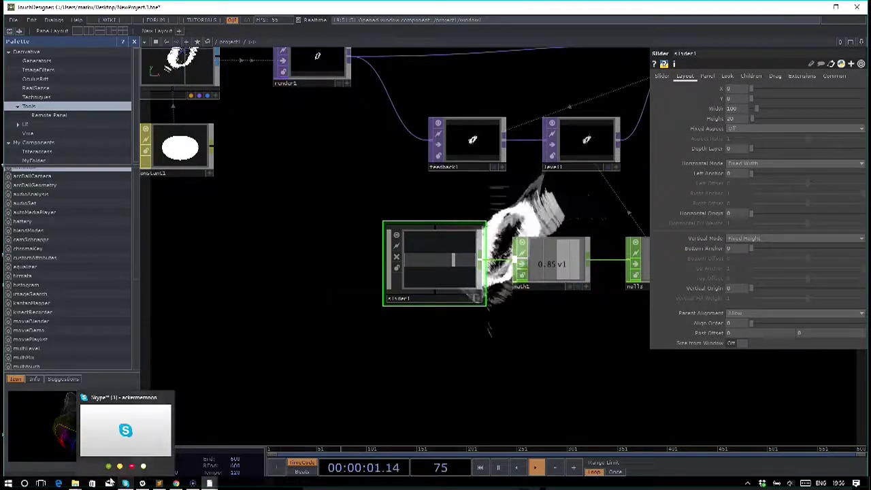
Switch to Chrome and look through the 2016 & 2017 project posts on the Derivative Blog down to the year archive links
left_click(176, 482)
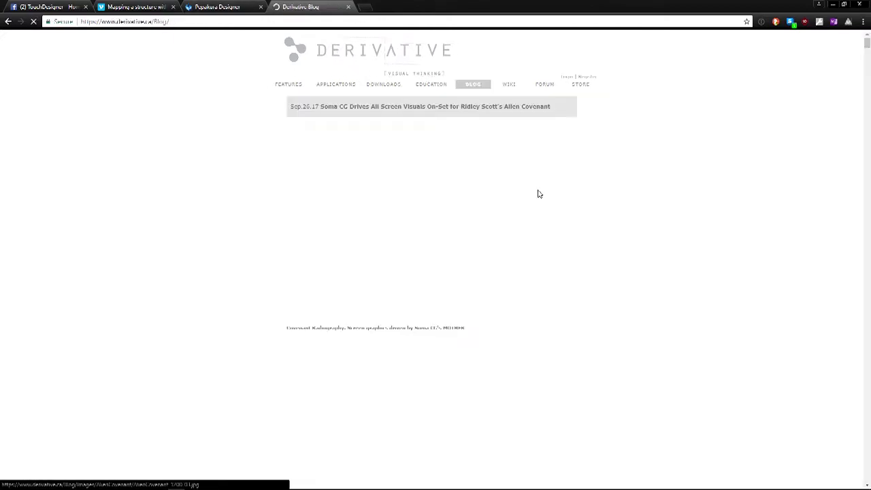
scroll(585, 292, "down", 7)
scroll(587, 292, "down", 20)
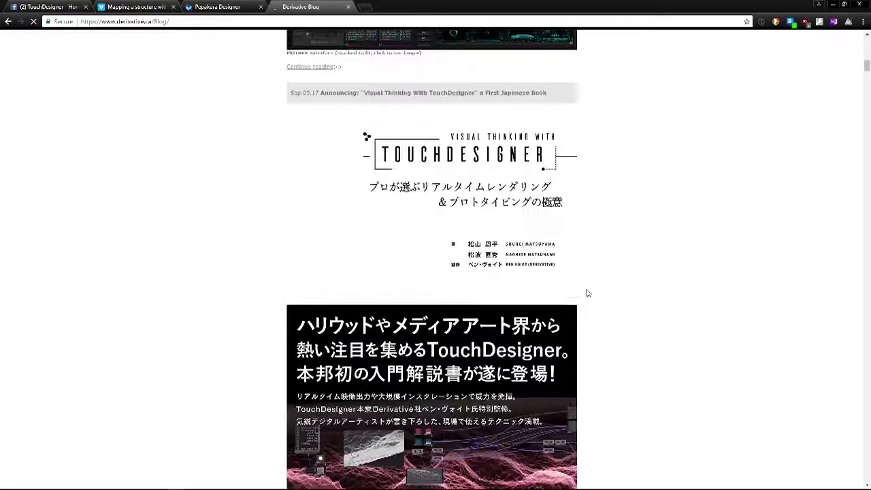
scroll(587, 293, "down", 20)
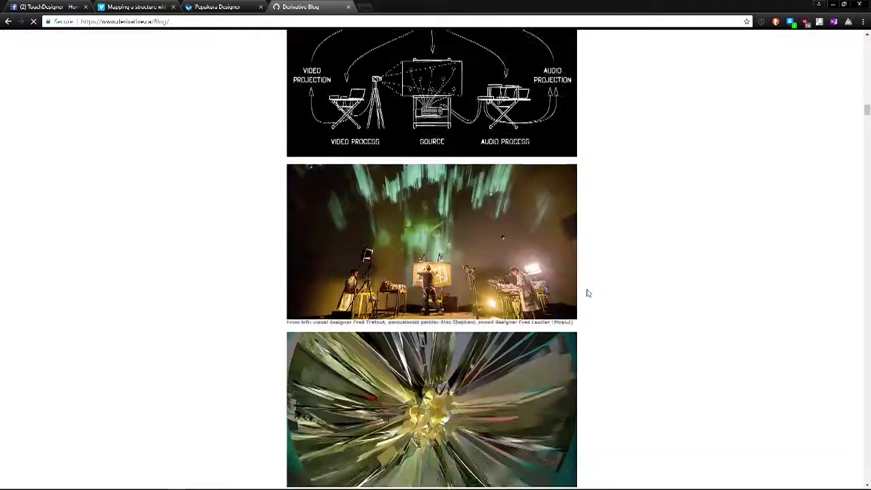
scroll(590, 293, "down", 20)
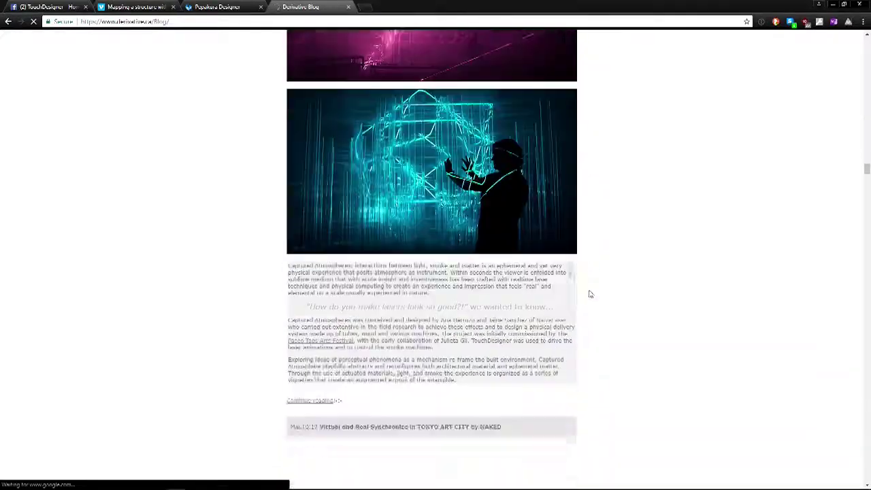
scroll(591, 293, "down", 20)
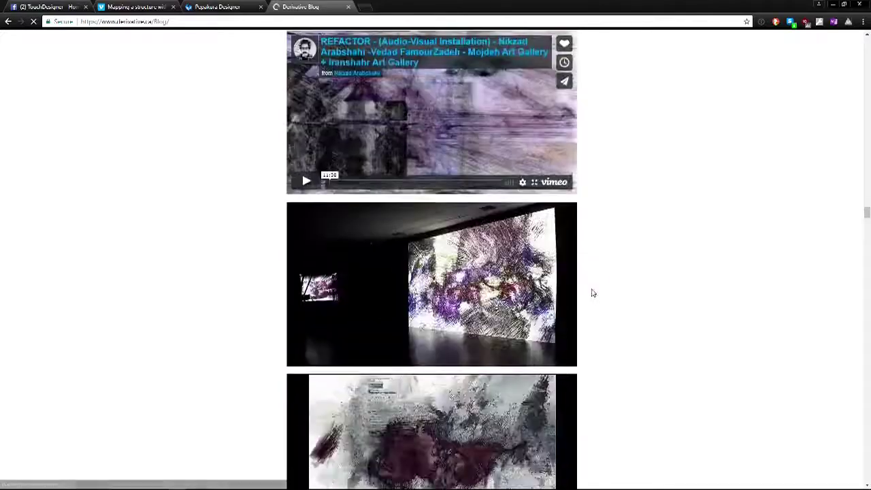
scroll(623, 315, "down", 20)
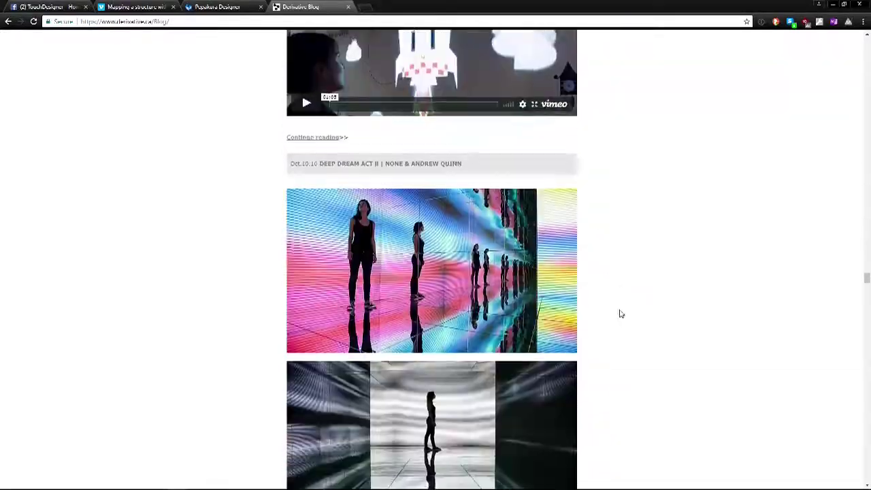
scroll(620, 312, "down", 20)
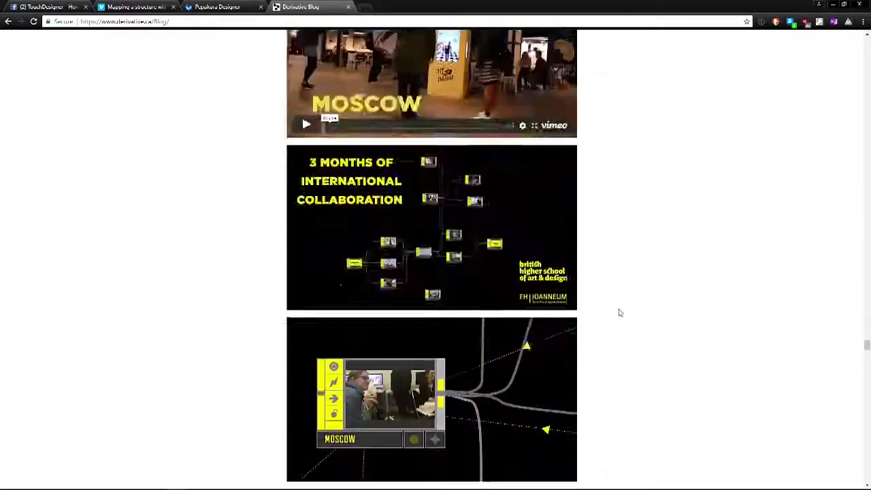
scroll(619, 313, "down", 20)
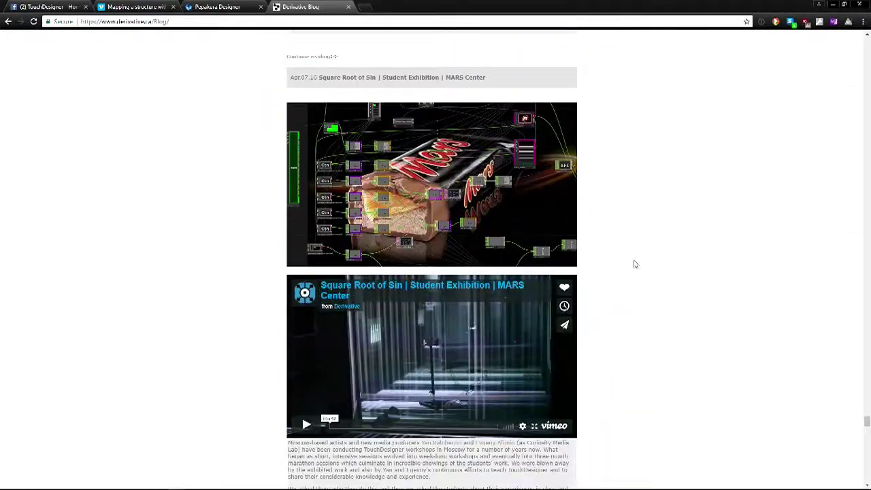
scroll(636, 264, "down", 20)
scroll(613, 272, "down", 20)
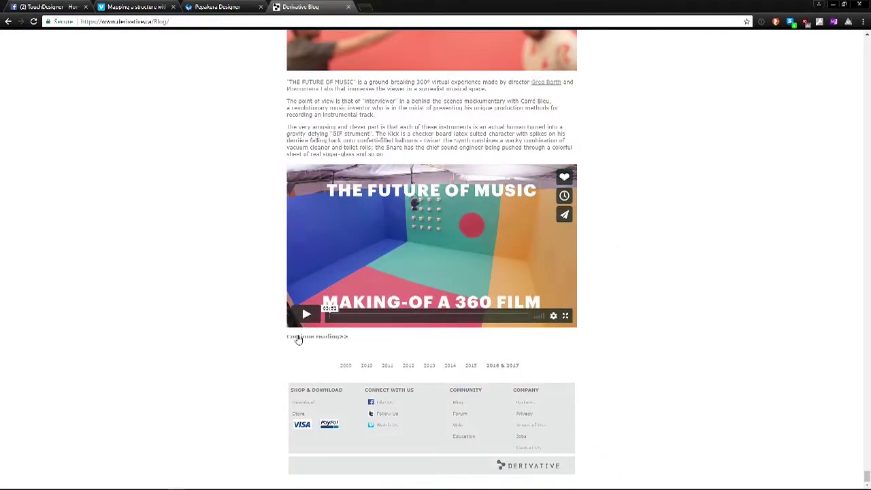
Open the blog's 2015 archive and browse its posts for the Kinetic Lights article
left_click(470, 366)
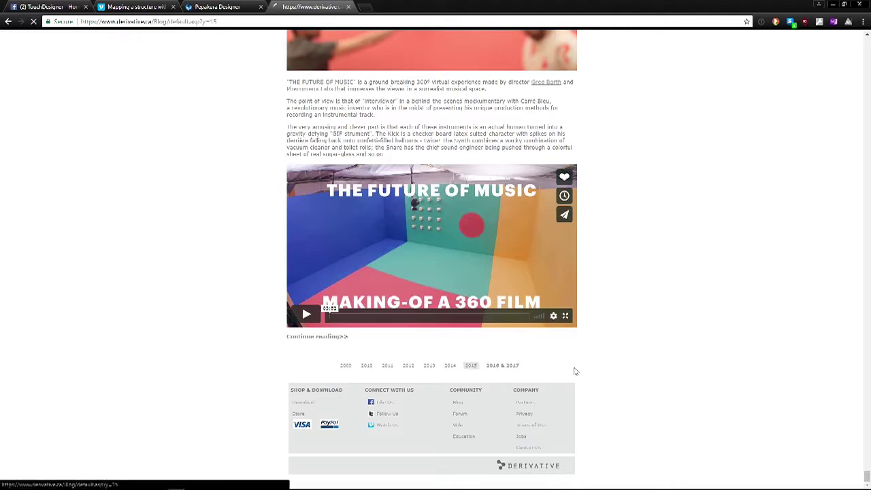
scroll(551, 295, "down", 20)
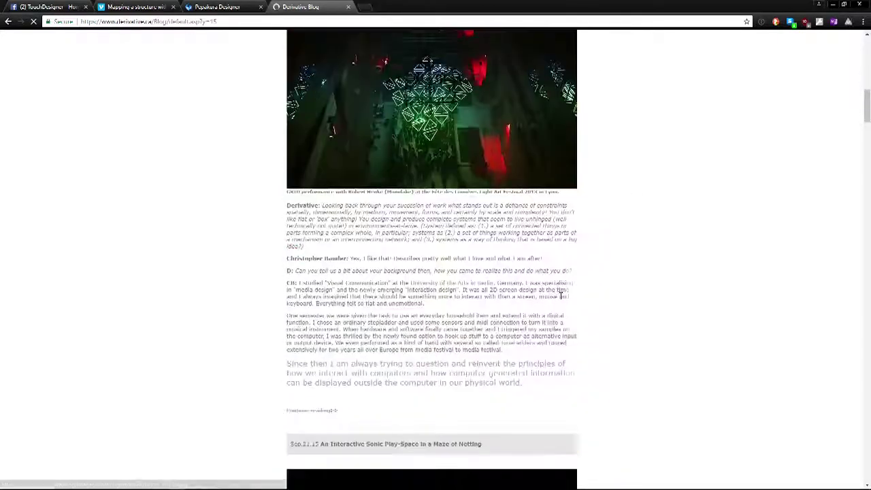
scroll(575, 299, "down", 15)
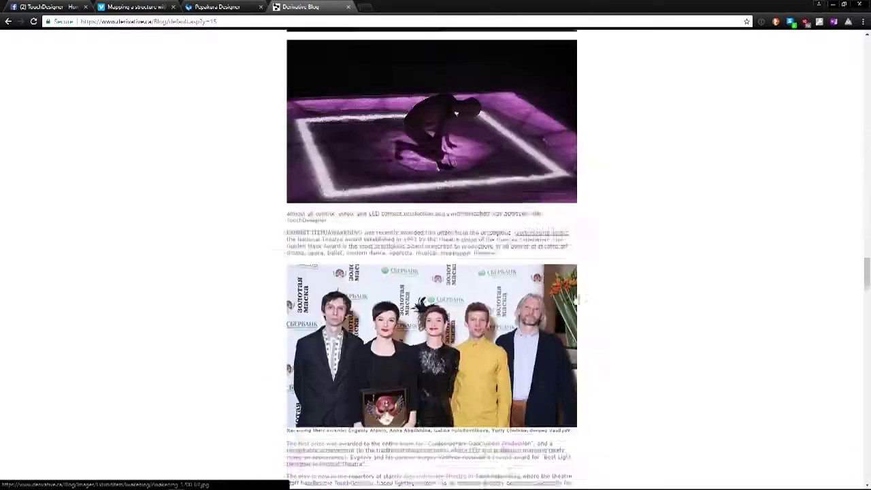
scroll(600, 245, "up", 8)
scroll(602, 190, "up", 20)
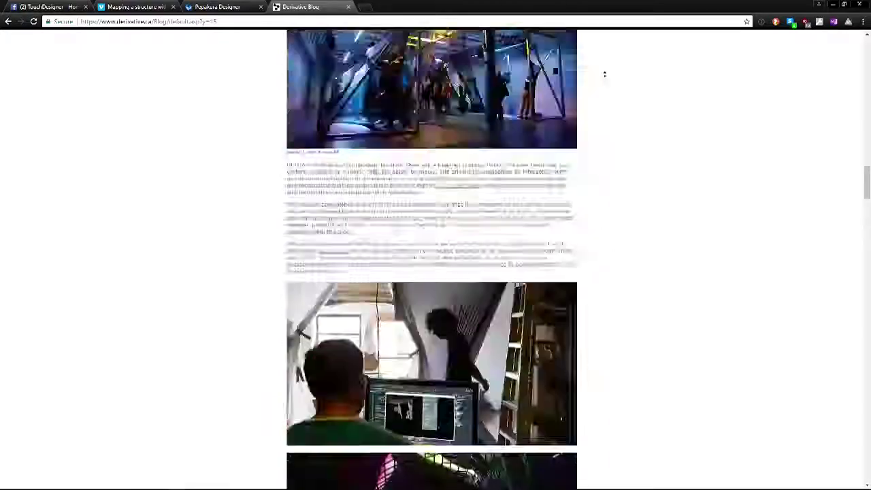
scroll(612, 245, "down", 6)
scroll(612, 252, "down", 6)
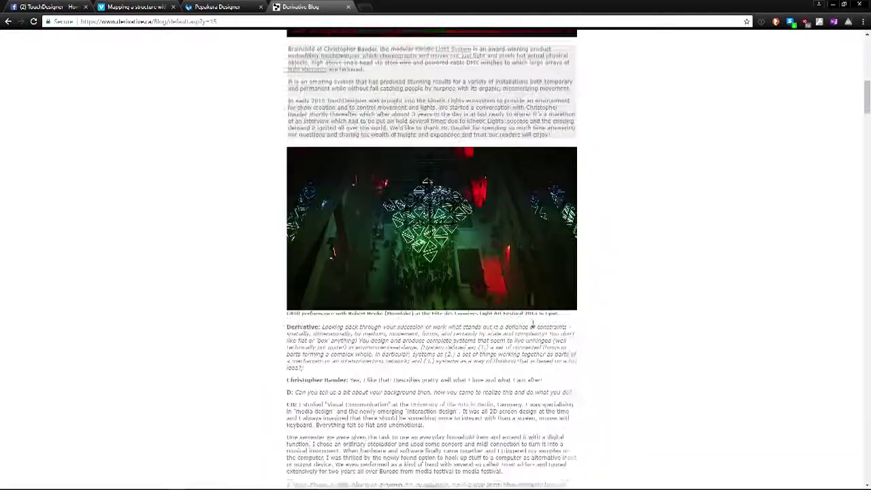
Open the Kinetic Lights article and read through to the section on the KL_Control 2.0 application
left_click(321, 185)
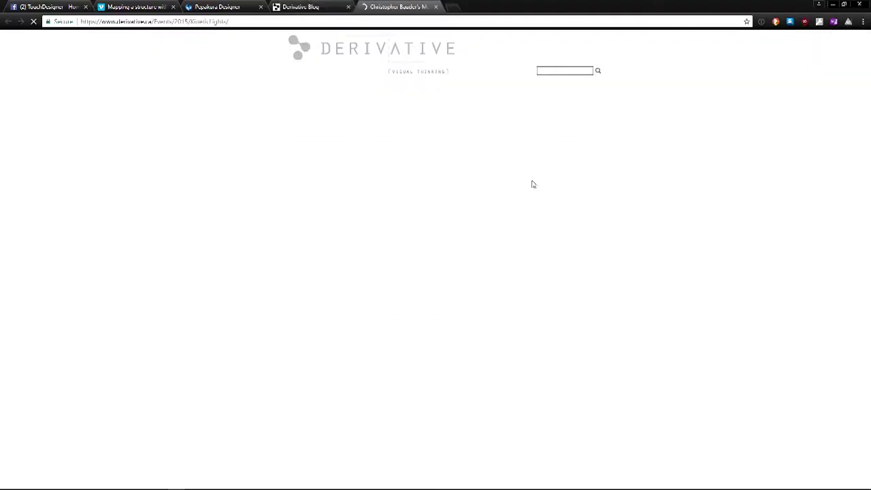
scroll(592, 272, "down", 6)
scroll(602, 271, "down", 12)
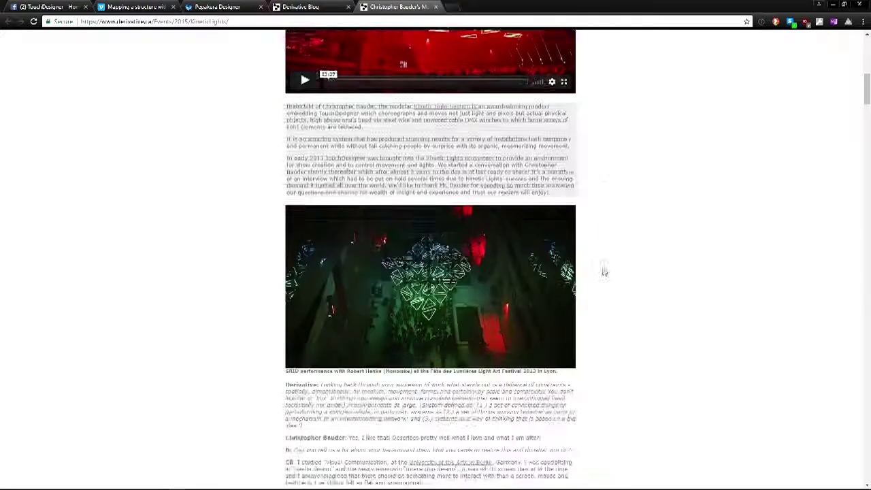
scroll(608, 268, "down", 10)
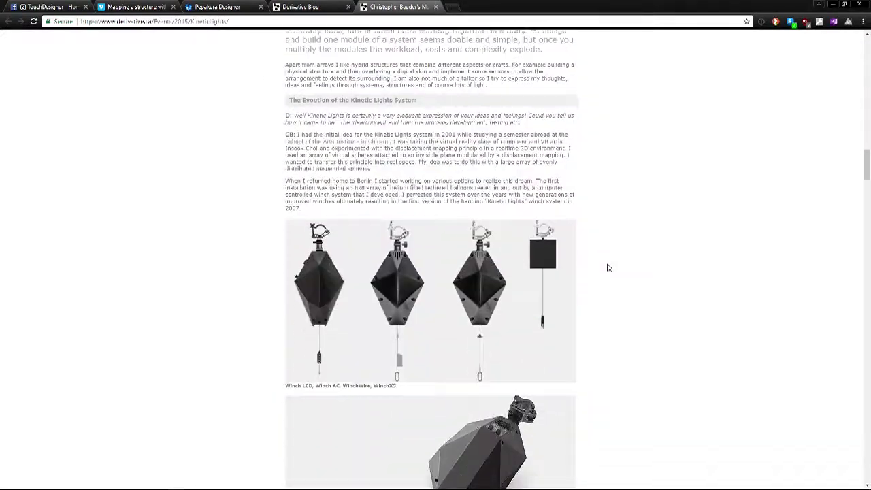
scroll(605, 277, "down", 7)
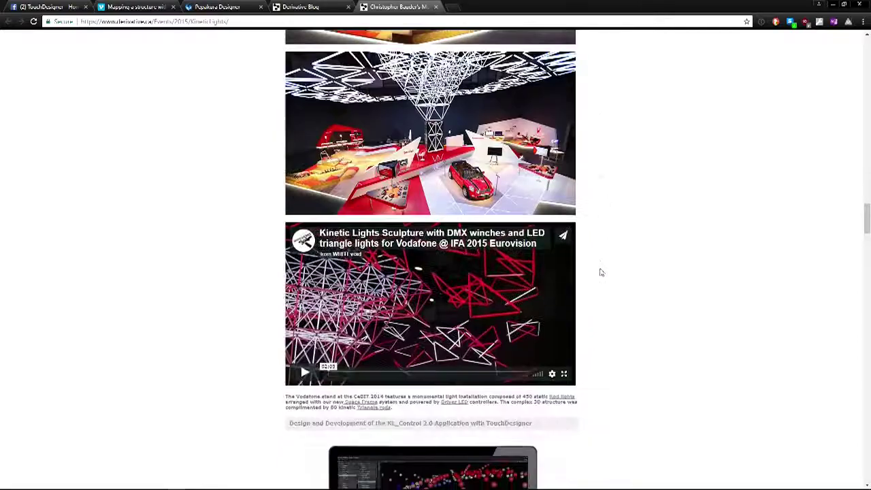
scroll(609, 282, "down", 5)
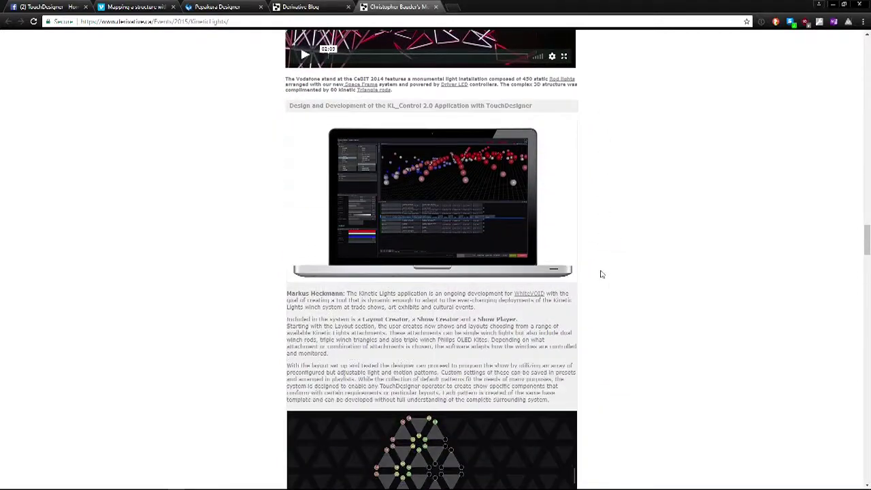
Enlarge the article's triangle layout and show control interface screenshots, closing each one after viewing
left_click(442, 238)
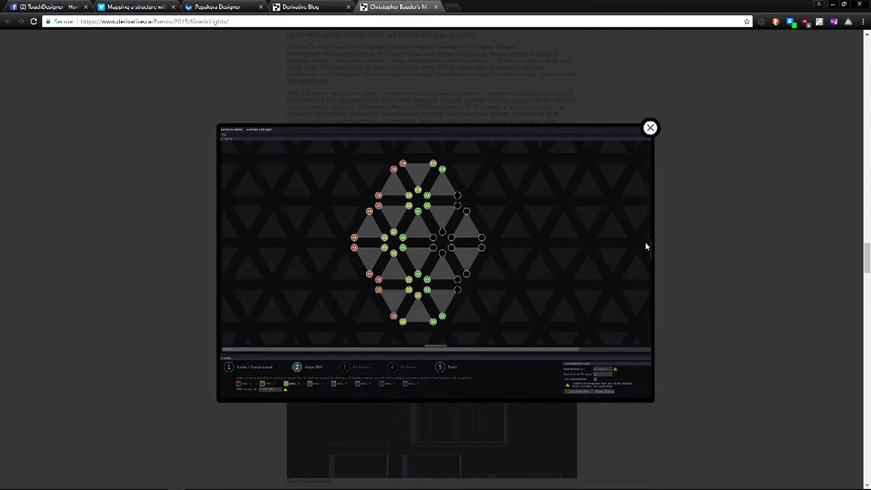
left_click(650, 128)
scroll(599, 272, "down", 10)
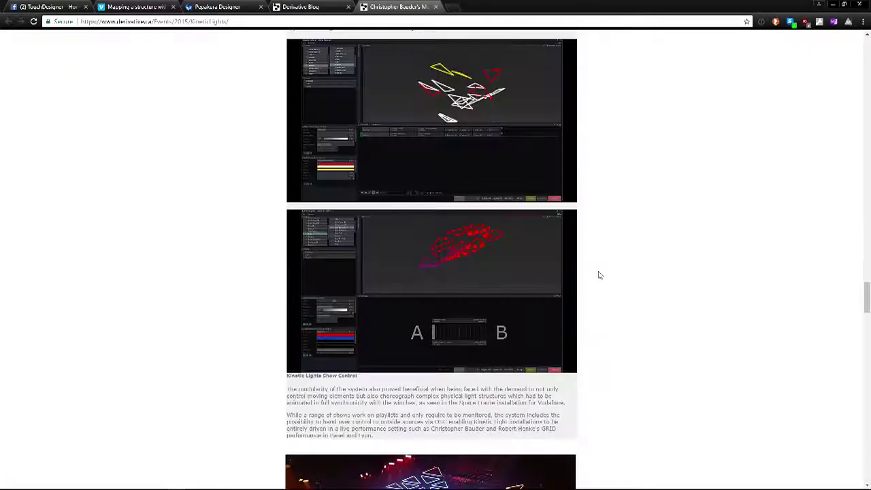
left_click(470, 172)
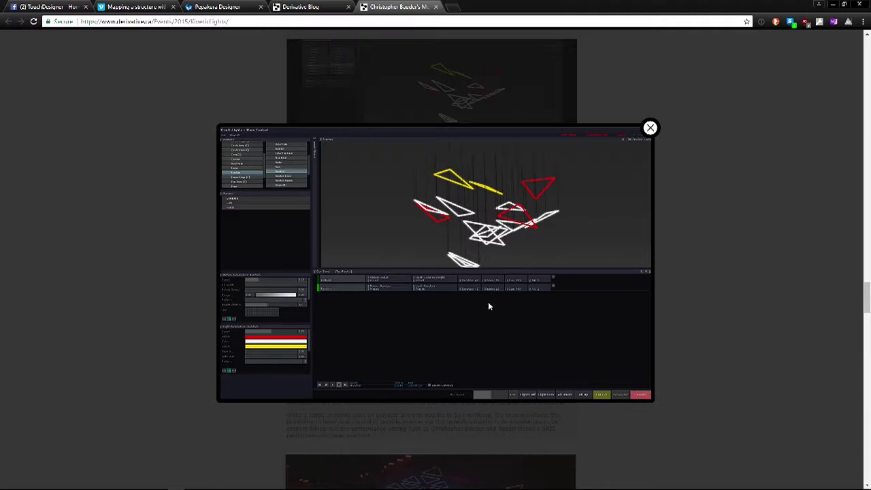
left_click(649, 129)
scroll(509, 325, "down", 1)
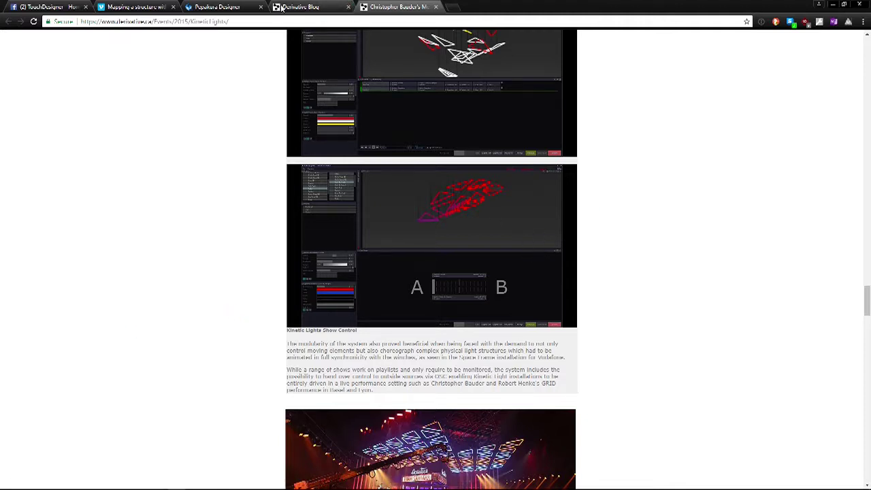
Switch back to TouchDesigner and view the whole render and feedback network in project1
mouse_move(210, 486)
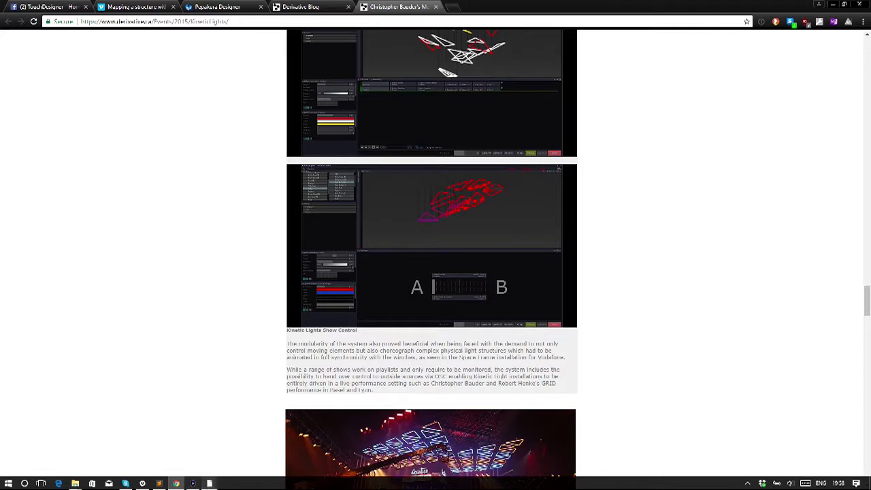
left_click(234, 459)
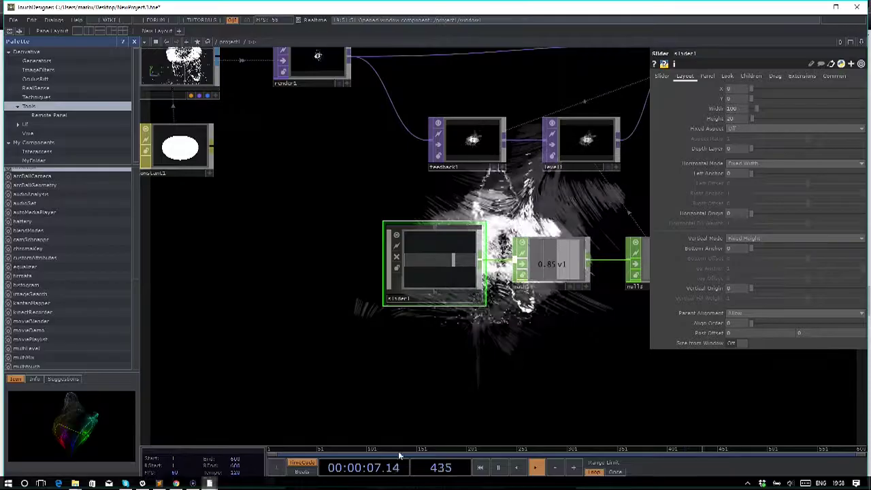
scroll(369, 297, "down", 5)
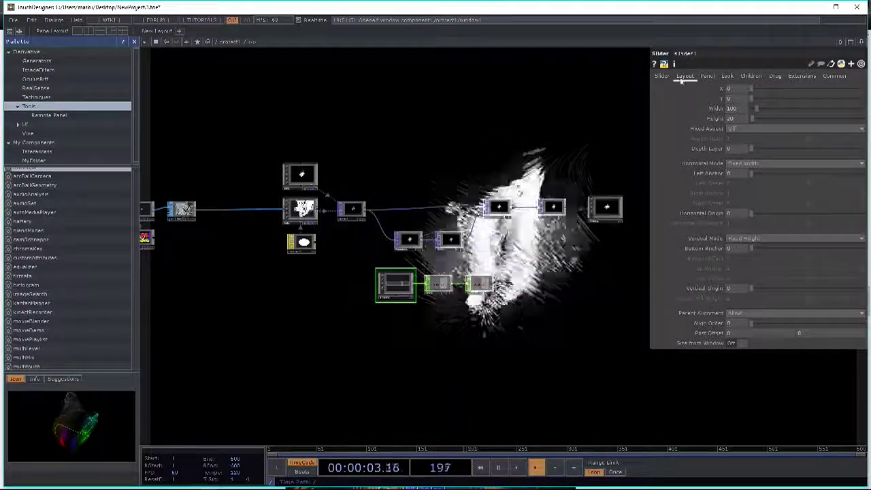
Uncover the desktop to check the Windows Display settings, then return to the maximized TouchDesigner window
left_click_drag(541, 7, 521, 132)
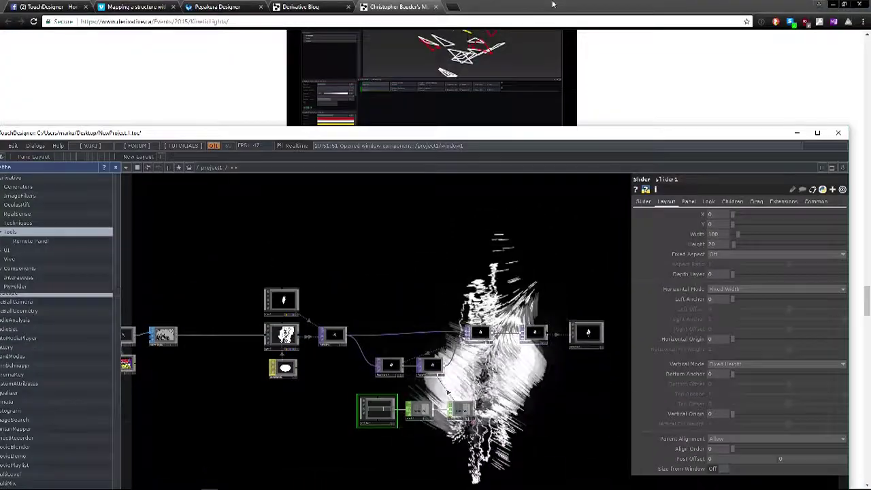
double_click(516, 7)
right_click(242, 5)
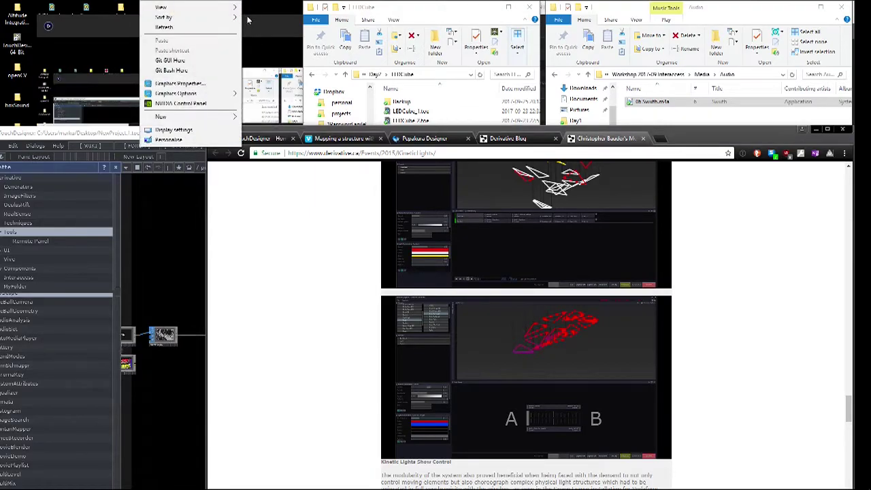
left_click(199, 132)
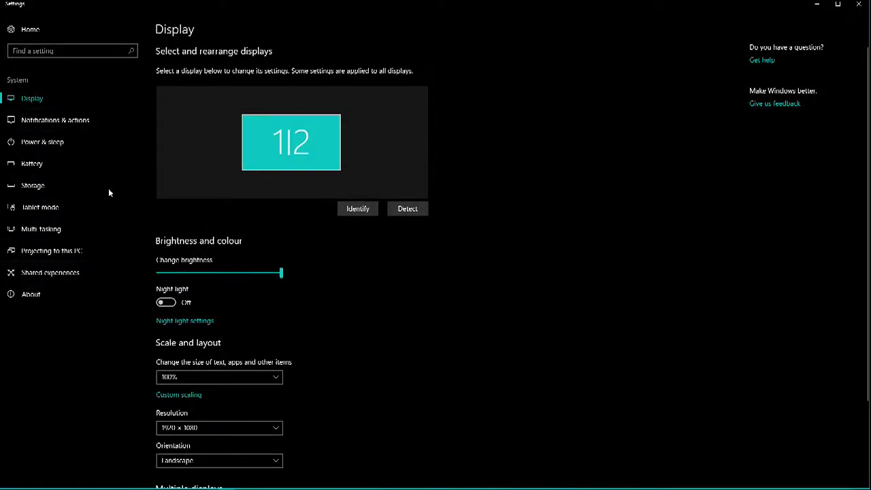
left_click(859, 5)
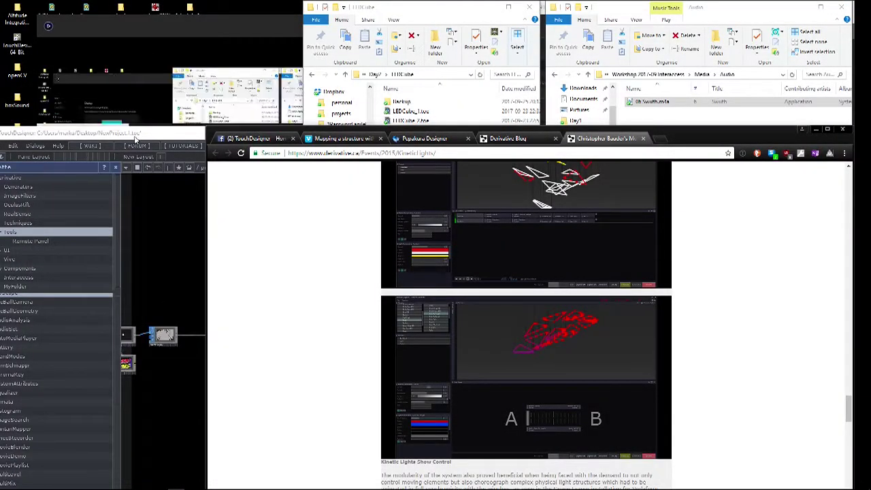
double_click(102, 134)
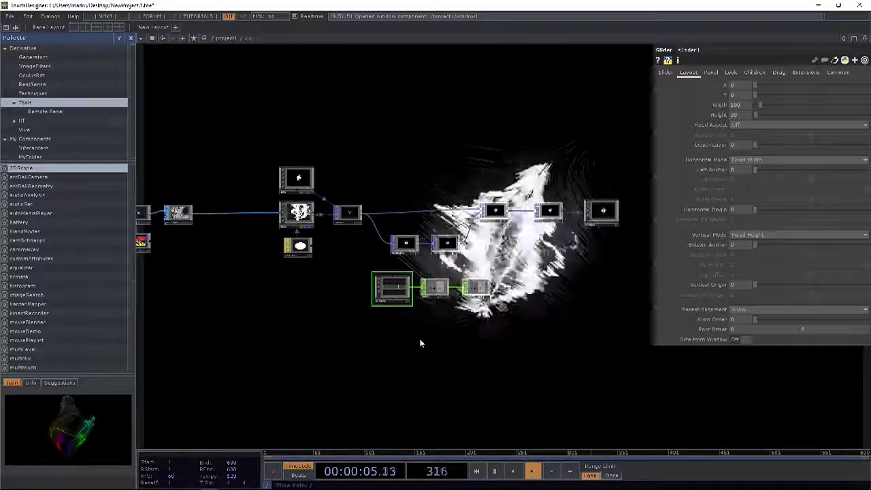
Add a Monitors DAT in the empty network area below the slider chain
left_click_drag(363, 419, 343, 292)
key("Tab")
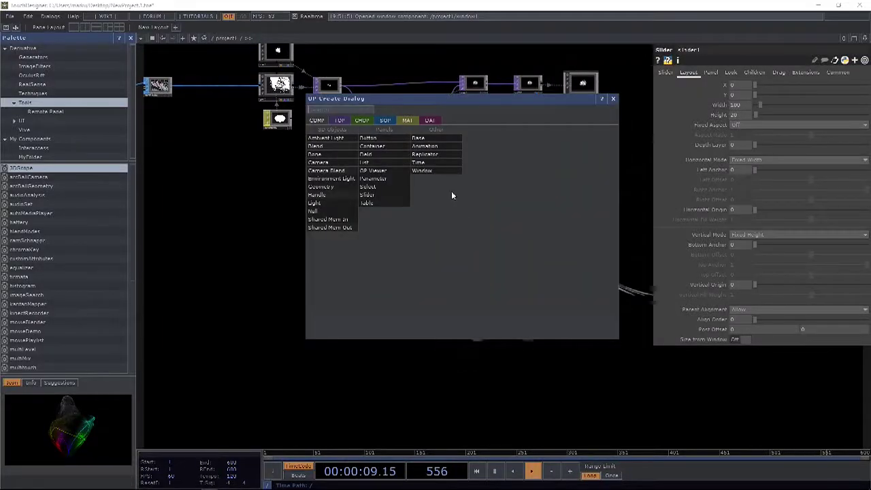
left_click(431, 121)
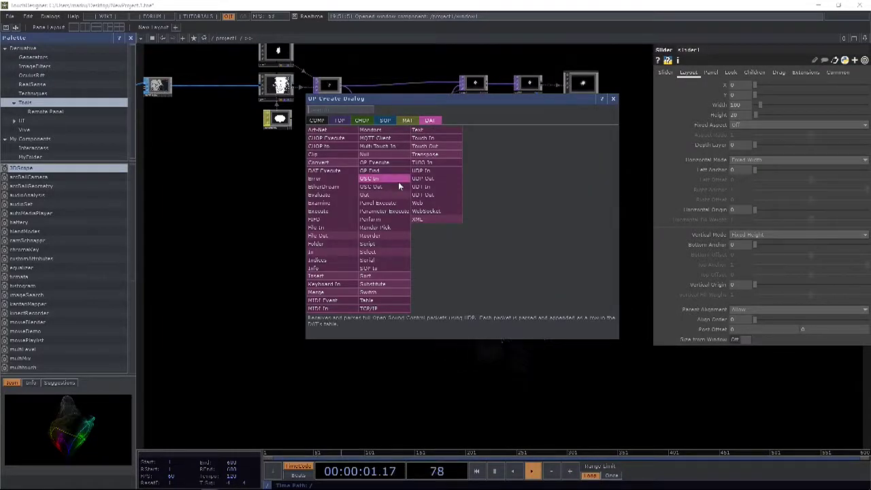
type("monitor")
key("Return")
left_click(429, 235)
scroll(438, 241, "up", 5)
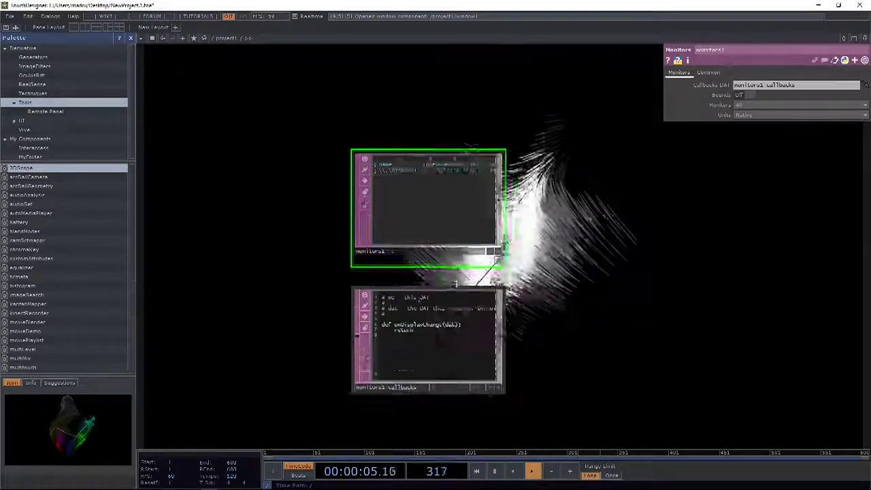
Examine the display properties listed in the Monitors DAT's table and delete the DAT
scroll(418, 106, "up", 6)
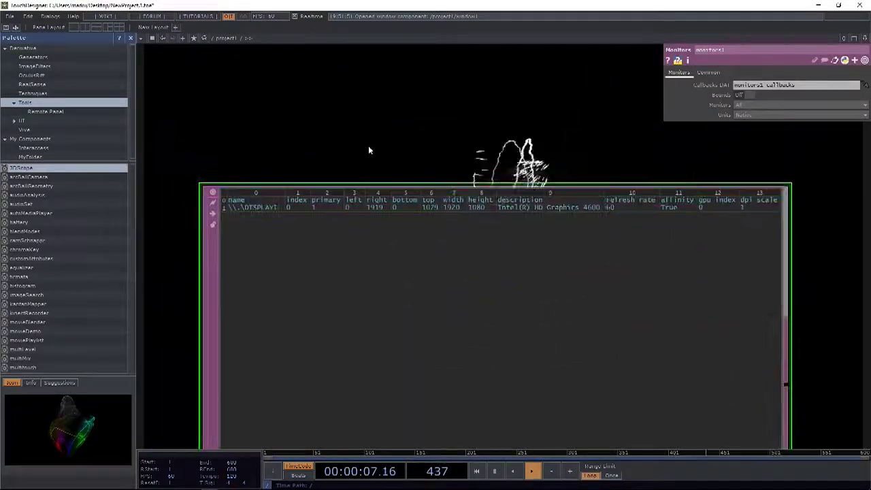
scroll(376, 145, "down", 4)
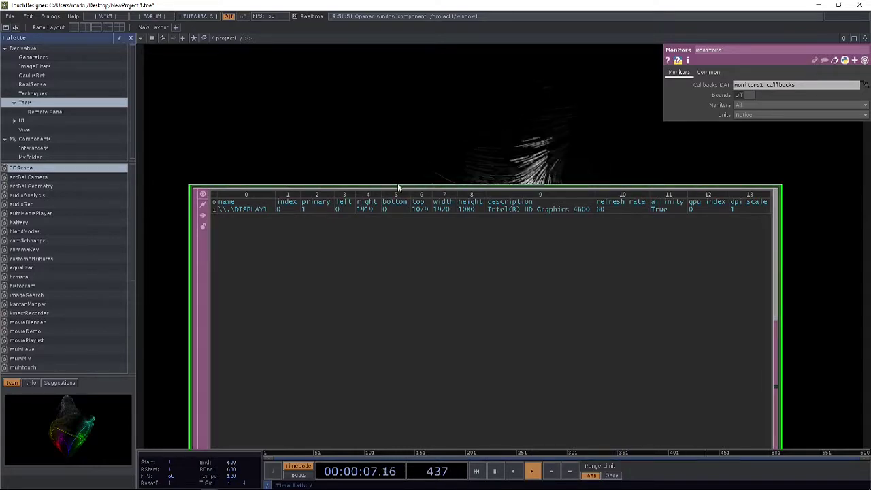
scroll(432, 158, "down", 6)
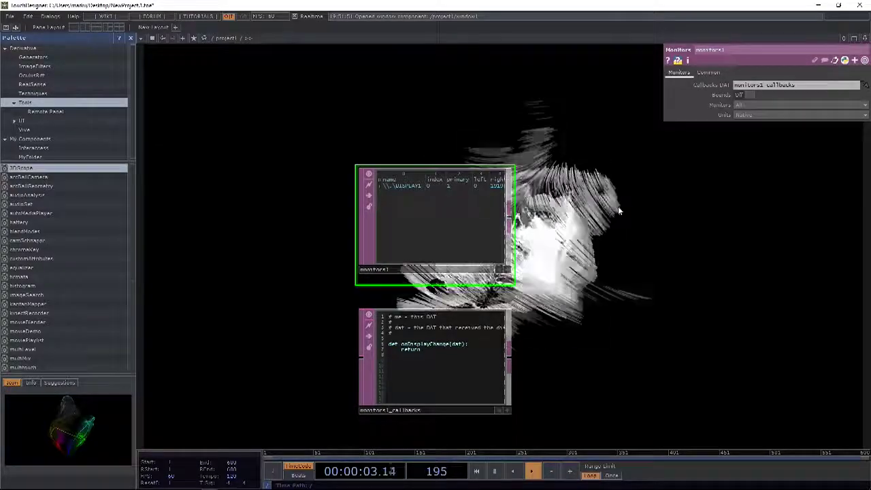
key("Delete")
key("h")
Set the Location parameter of the window1 component to All Monitors
scroll(408, 307, "up", 5)
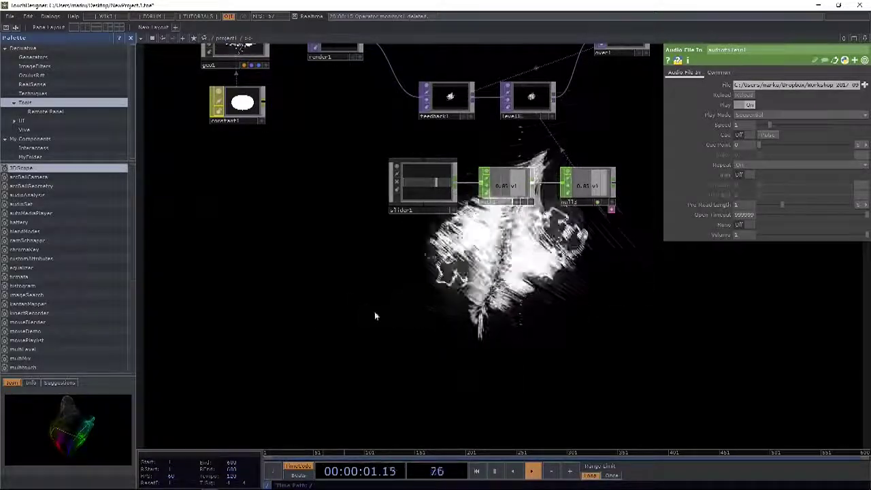
scroll(374, 311, "down", 5)
scroll(553, 209, "up", 5)
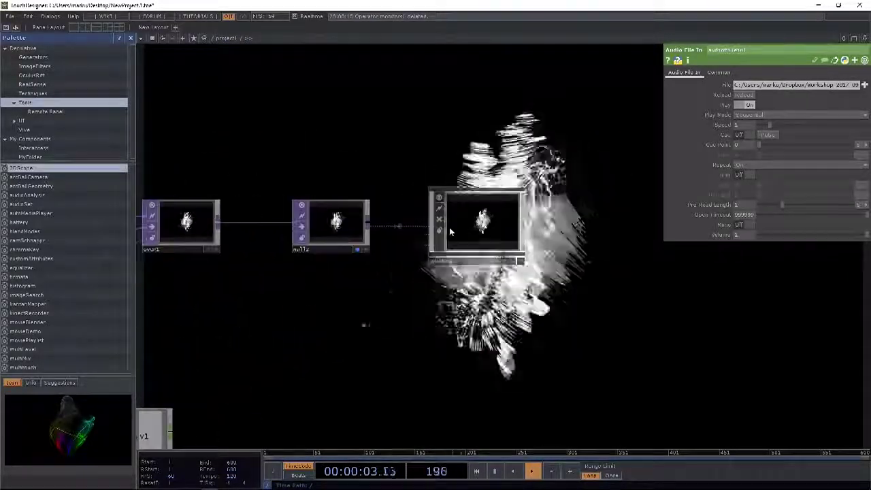
left_click(457, 234)
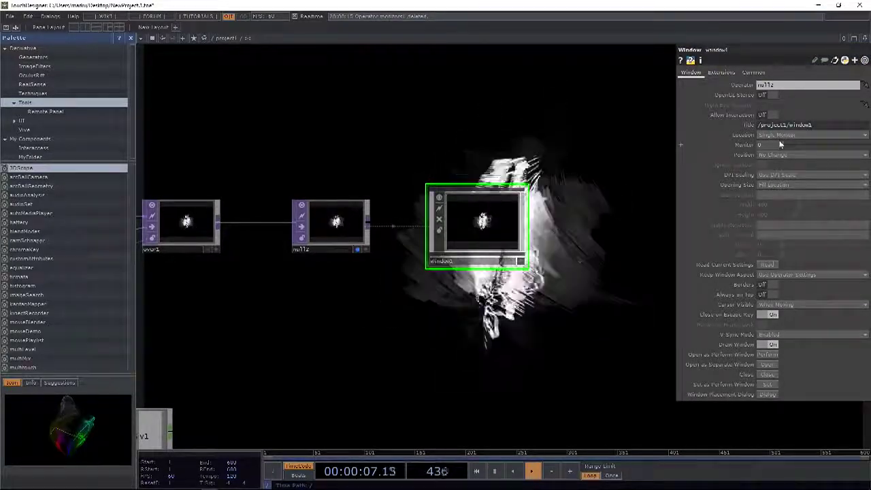
left_click(787, 136)
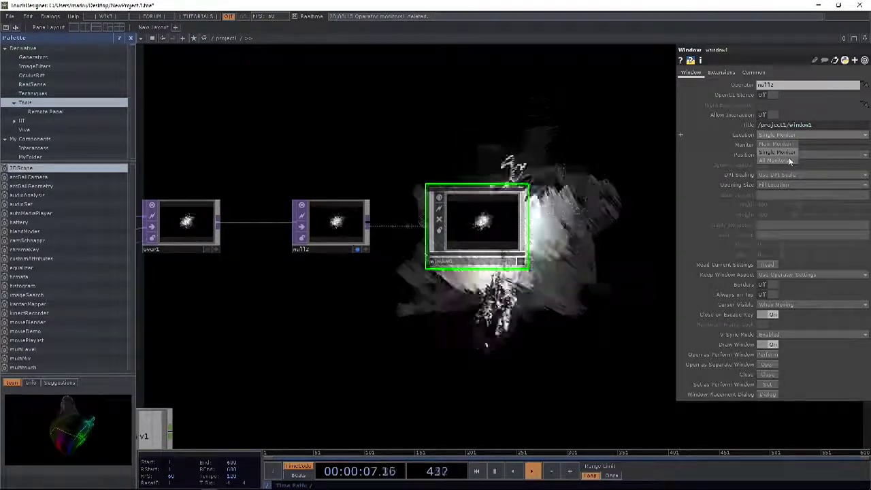
left_click(790, 160)
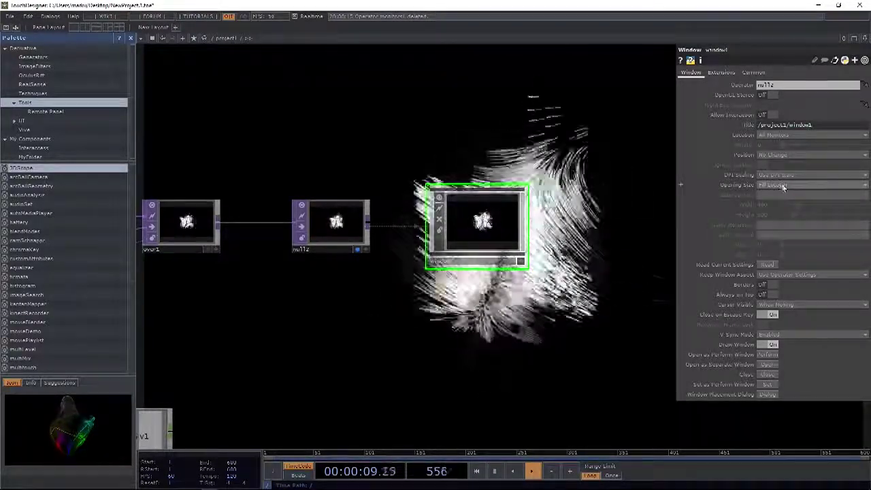
Review window1's Position and Location options and set its Opening Size to Custom
left_click(785, 156)
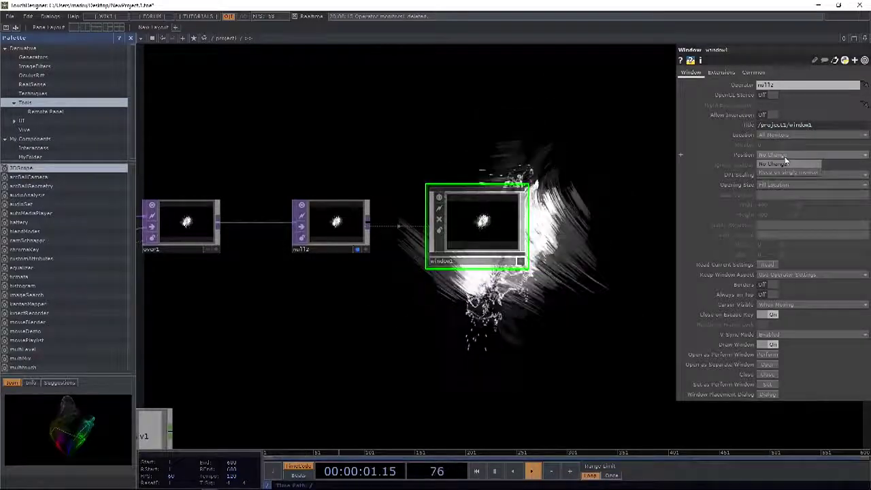
left_click(792, 134)
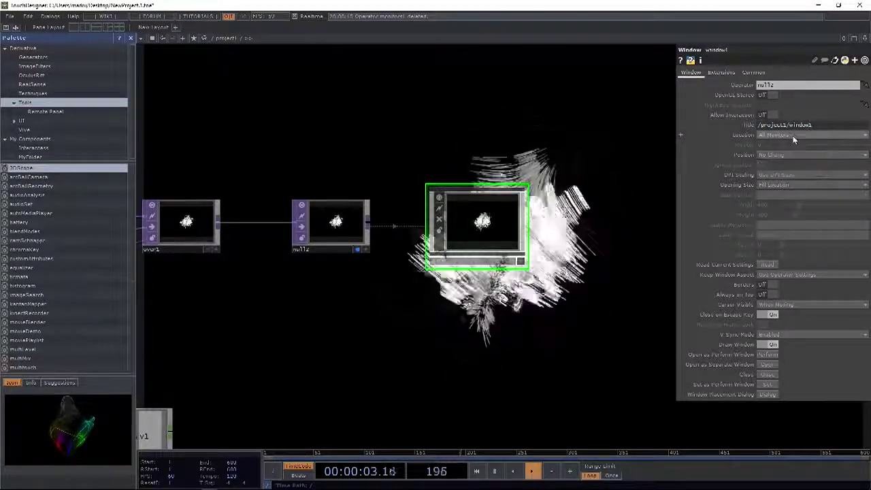
left_click(792, 134)
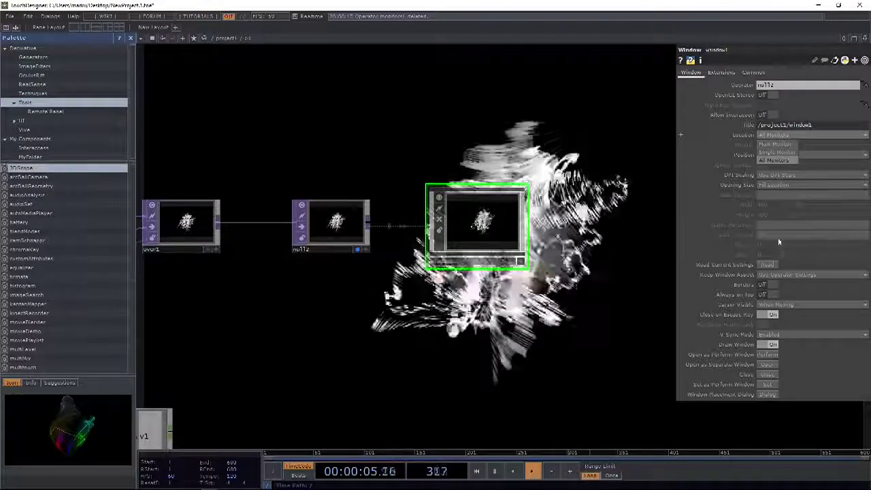
left_click(789, 160)
left_click(786, 185)
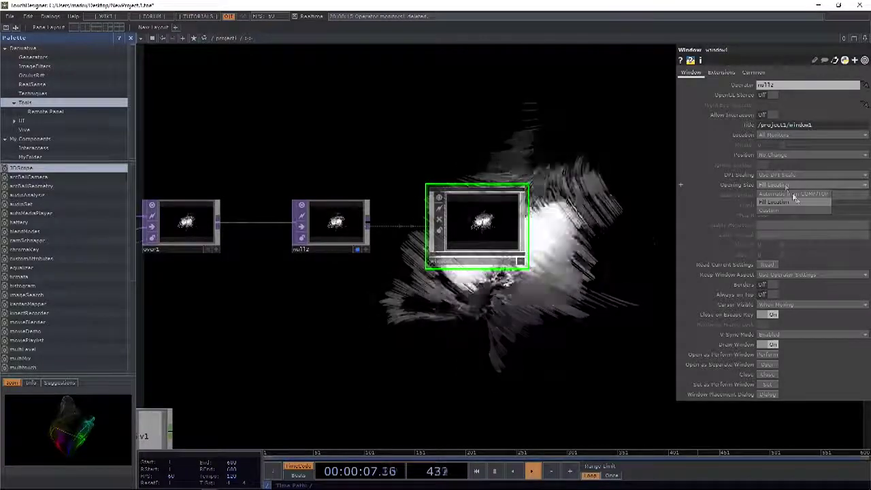
left_click(796, 209)
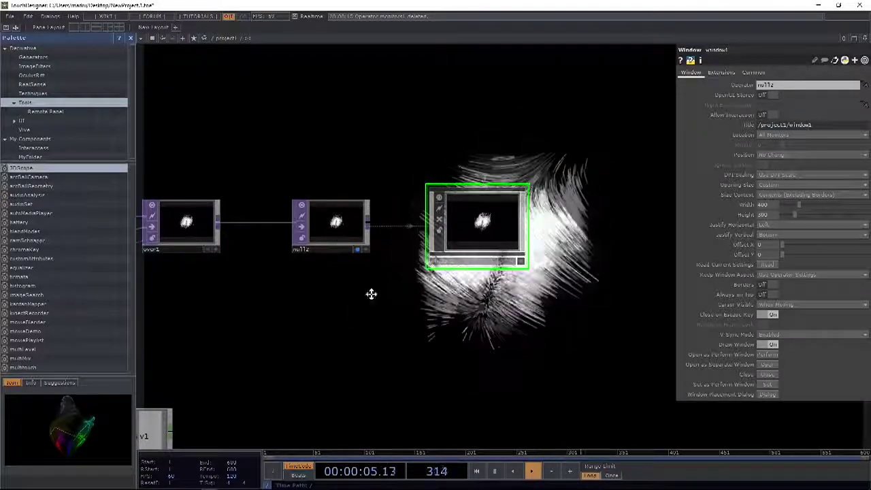
Leave project1 to view the root network and re-enter the container
left_click_drag(342, 297, 463, 289)
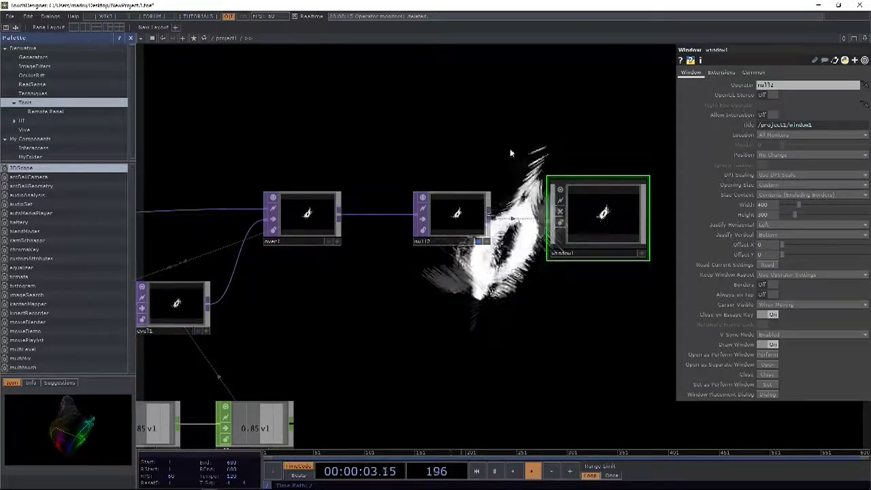
scroll(509, 149, "down", 10)
scroll(295, 188, "down", 5)
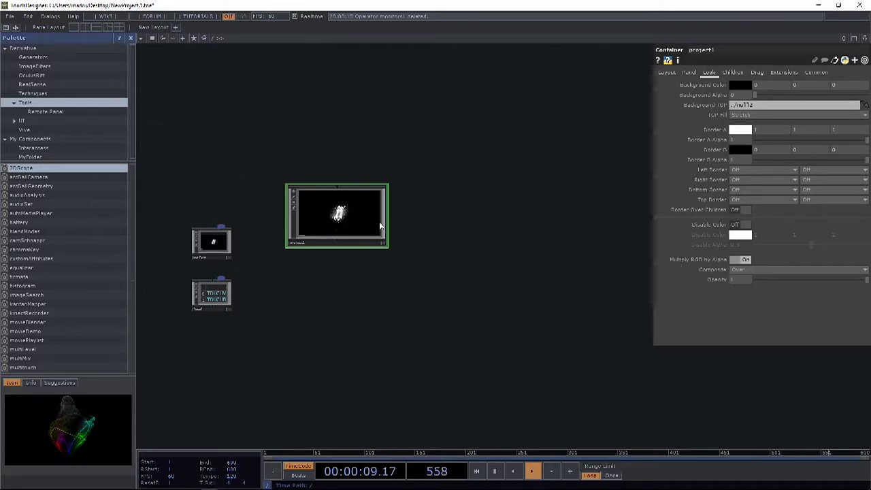
double_click(342, 225)
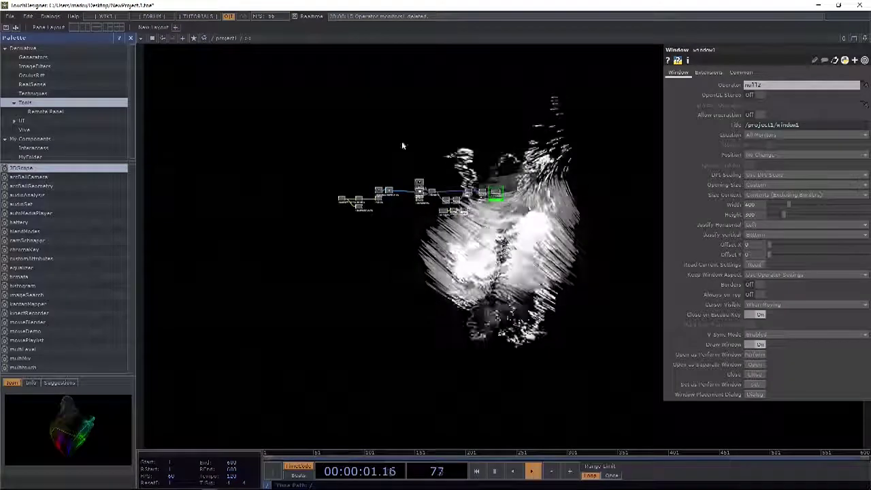
Browse the TOP, CHOP, SOP, COMP, DAT and MAT operator families in the OP Create Dialog and close it
key("Tab")
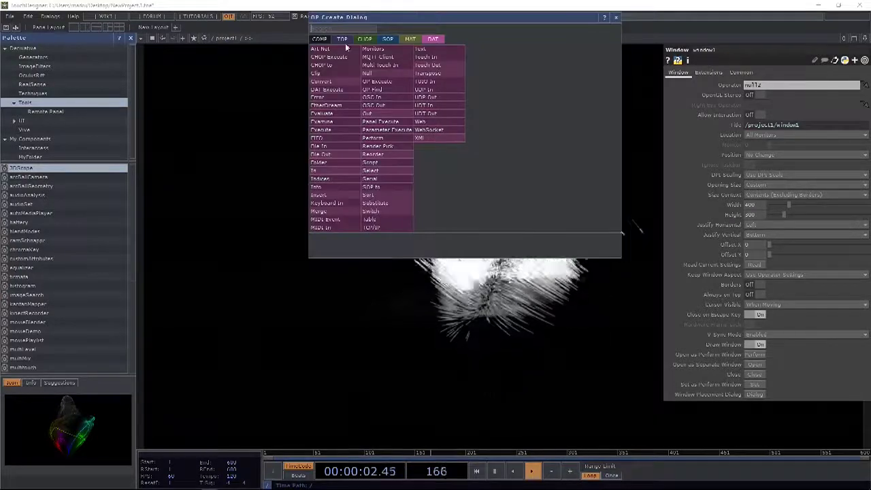
left_click(343, 39)
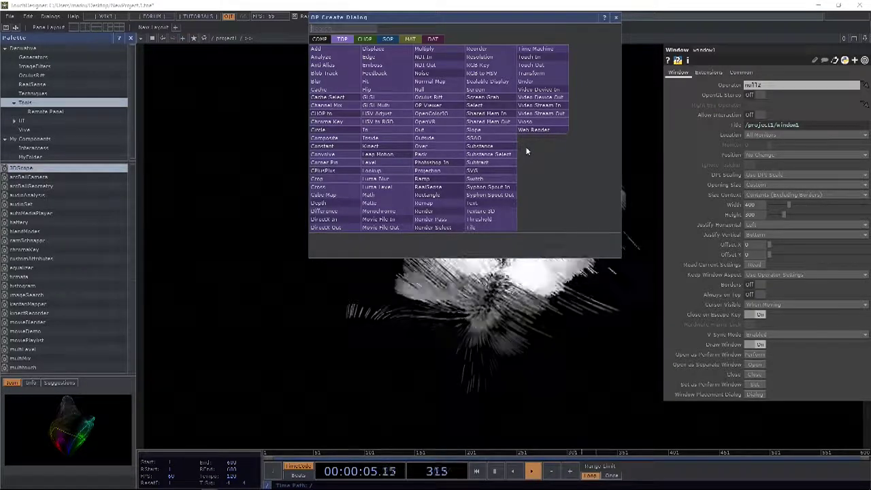
left_click(365, 39)
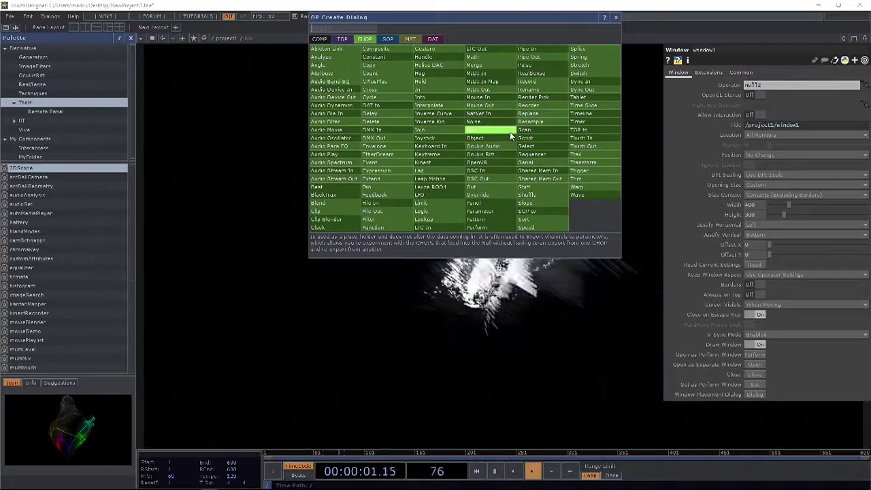
left_click(388, 39)
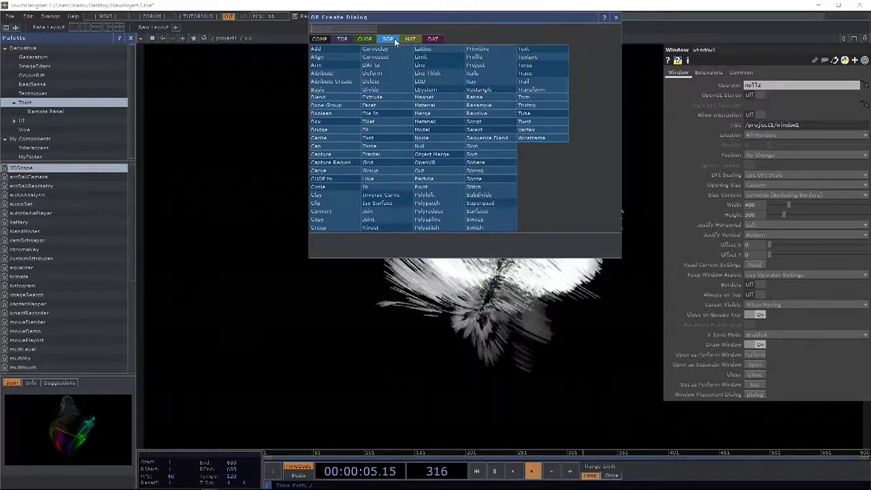
left_click(319, 39)
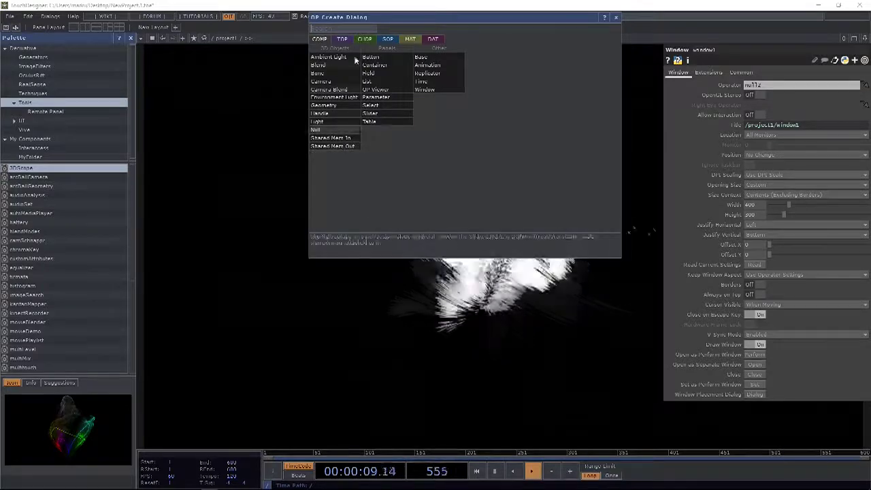
left_click(435, 39)
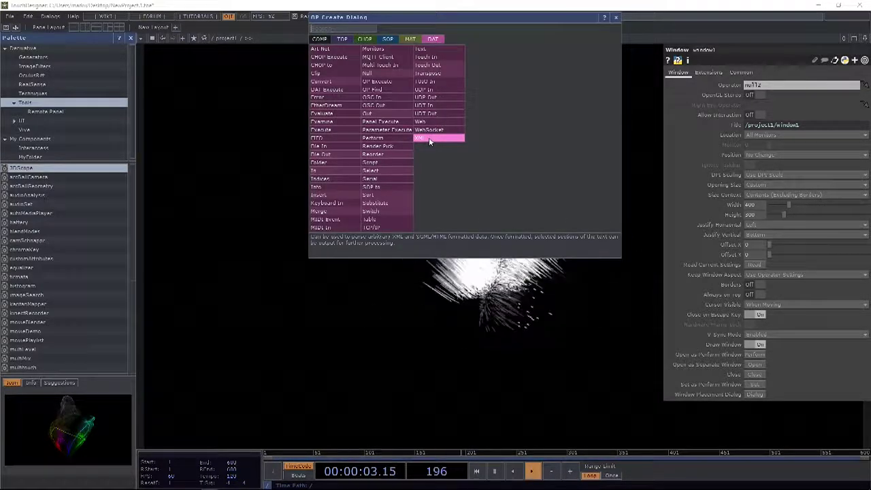
left_click(411, 39)
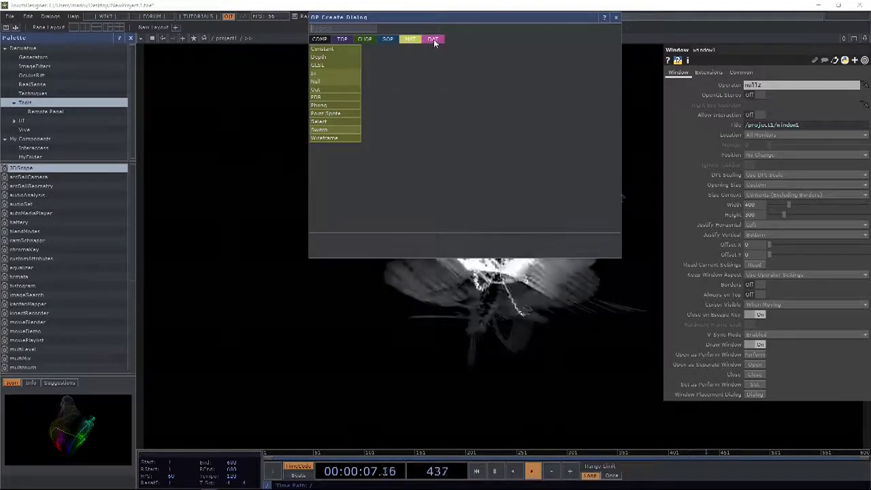
left_click(434, 39)
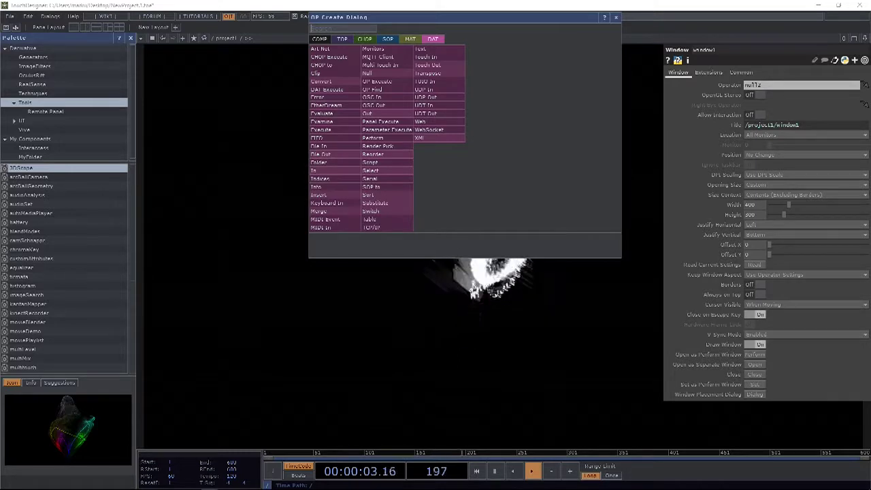
left_click(617, 19)
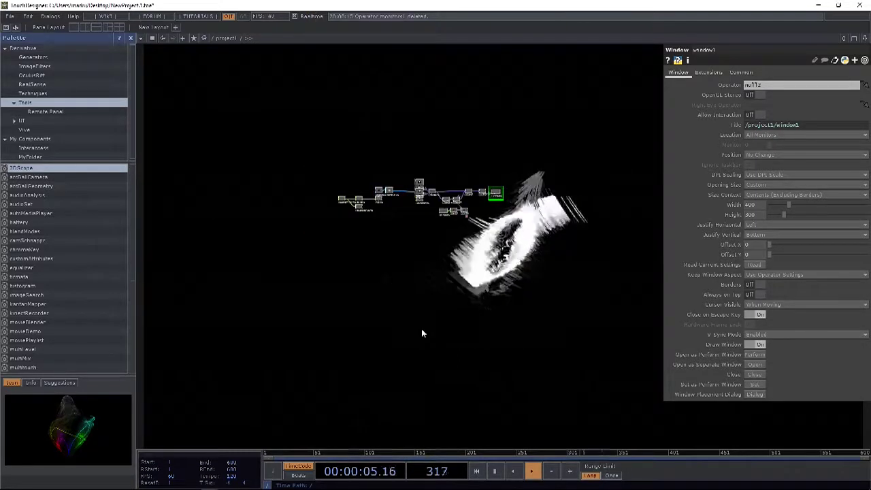
Return to the root network, move the project1 container further up from the perform window and shrink its node
key("u")
key("p")
scroll(280, 228, "down", 4)
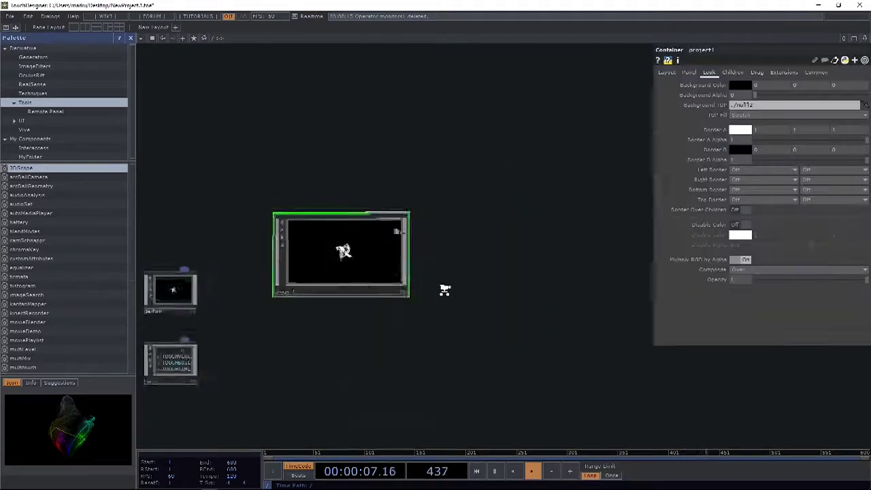
left_click_drag(320, 252, 331, 177)
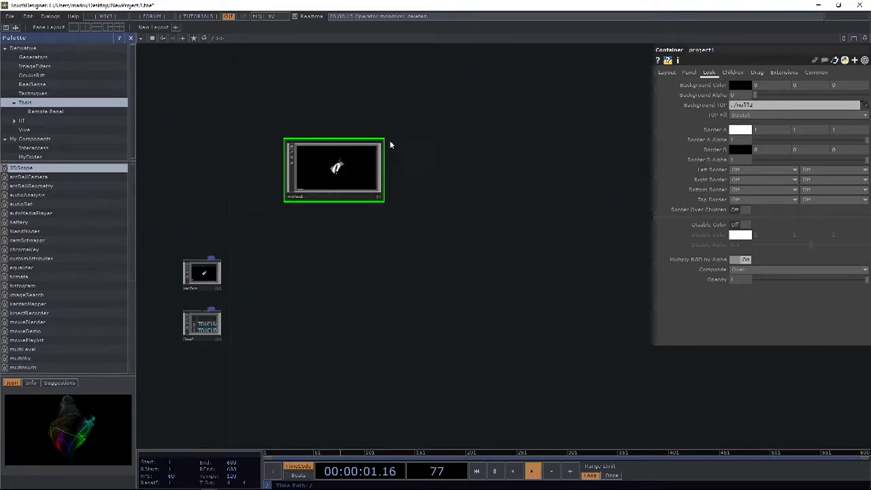
left_click_drag(383, 138, 343, 157)
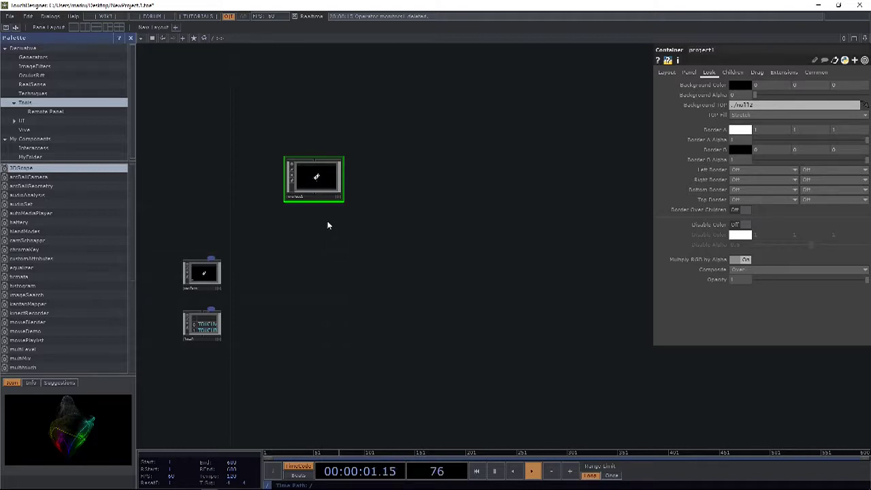
scroll(372, 192, "up", 3)
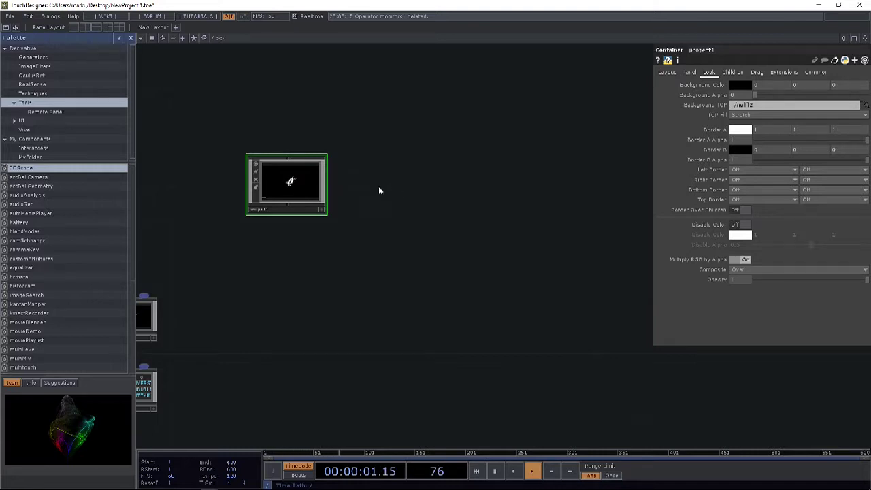
scroll(368, 201, "up", 3)
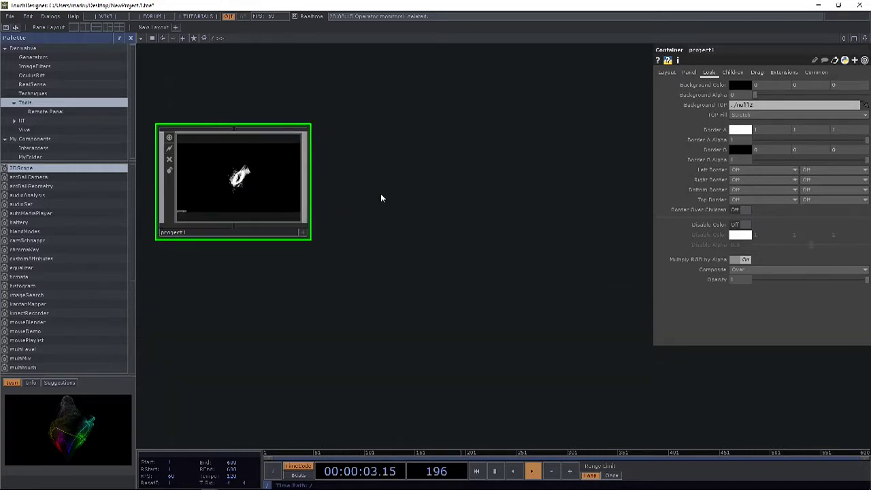